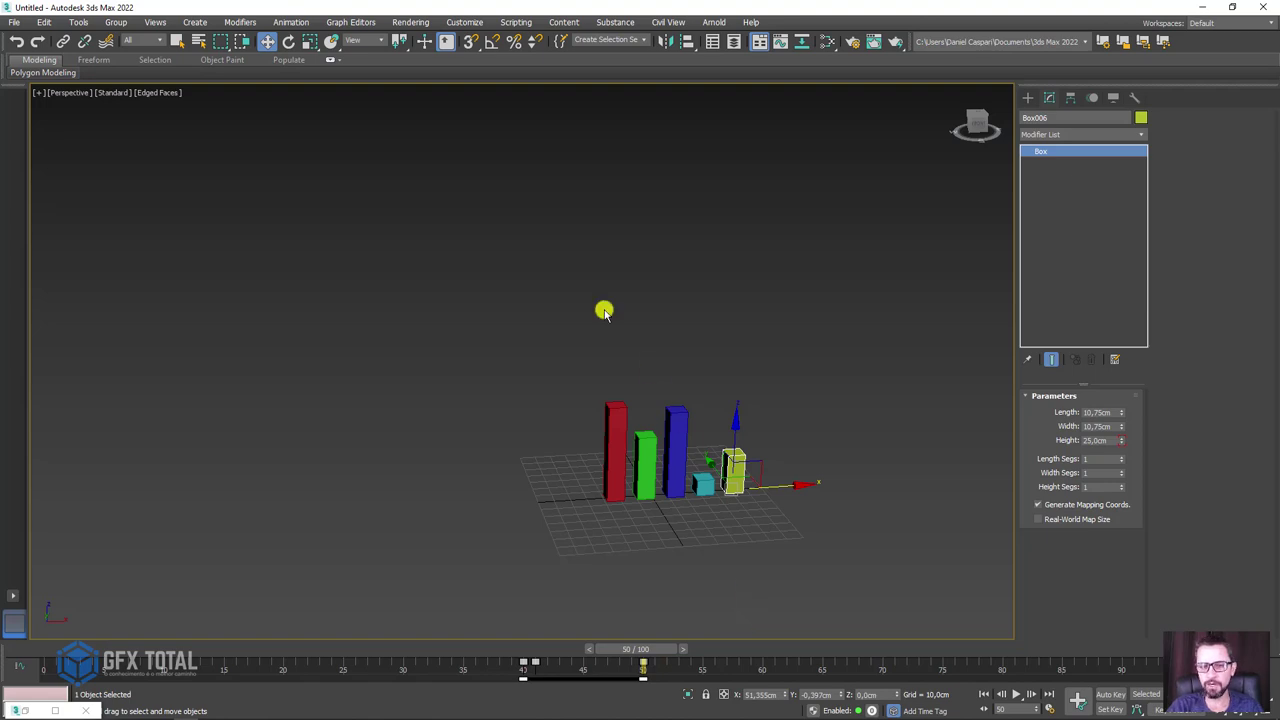
- Shift-drag a copy of the red bar upward as Box007 and turn on Angle Snap
click(616, 430)
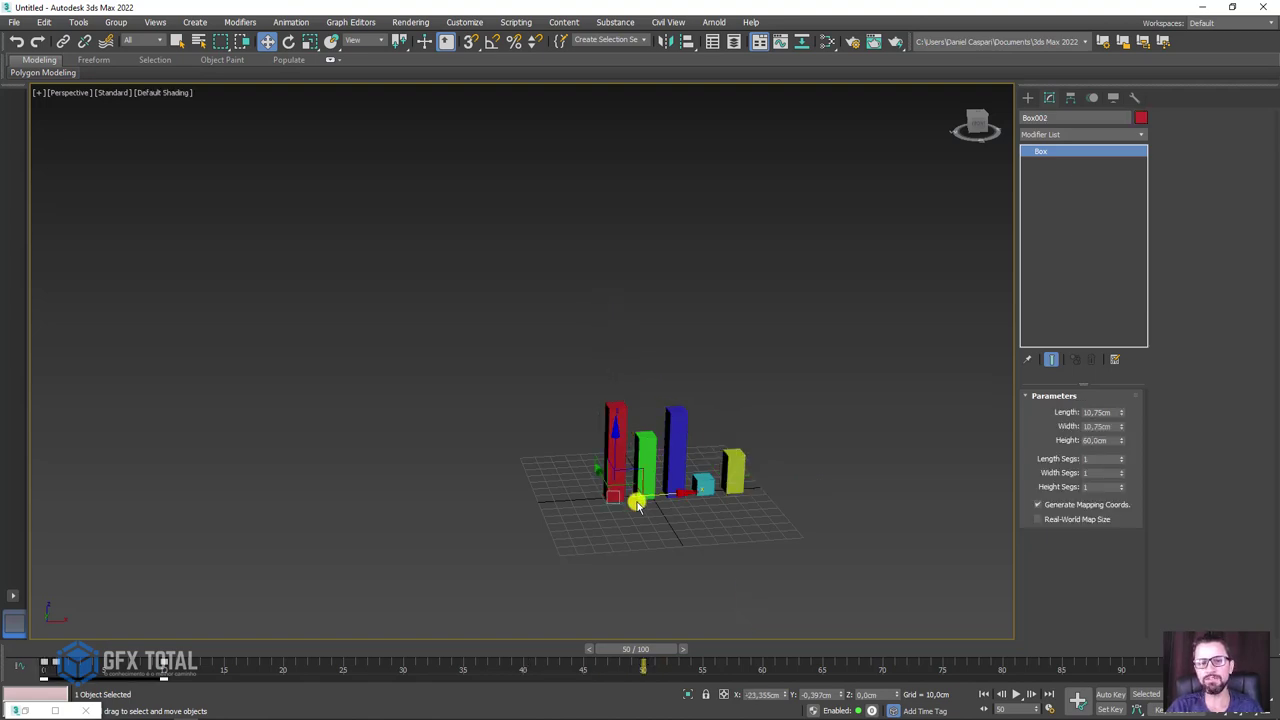
shift+drag(641, 470, 632, 206)
click(645, 423)
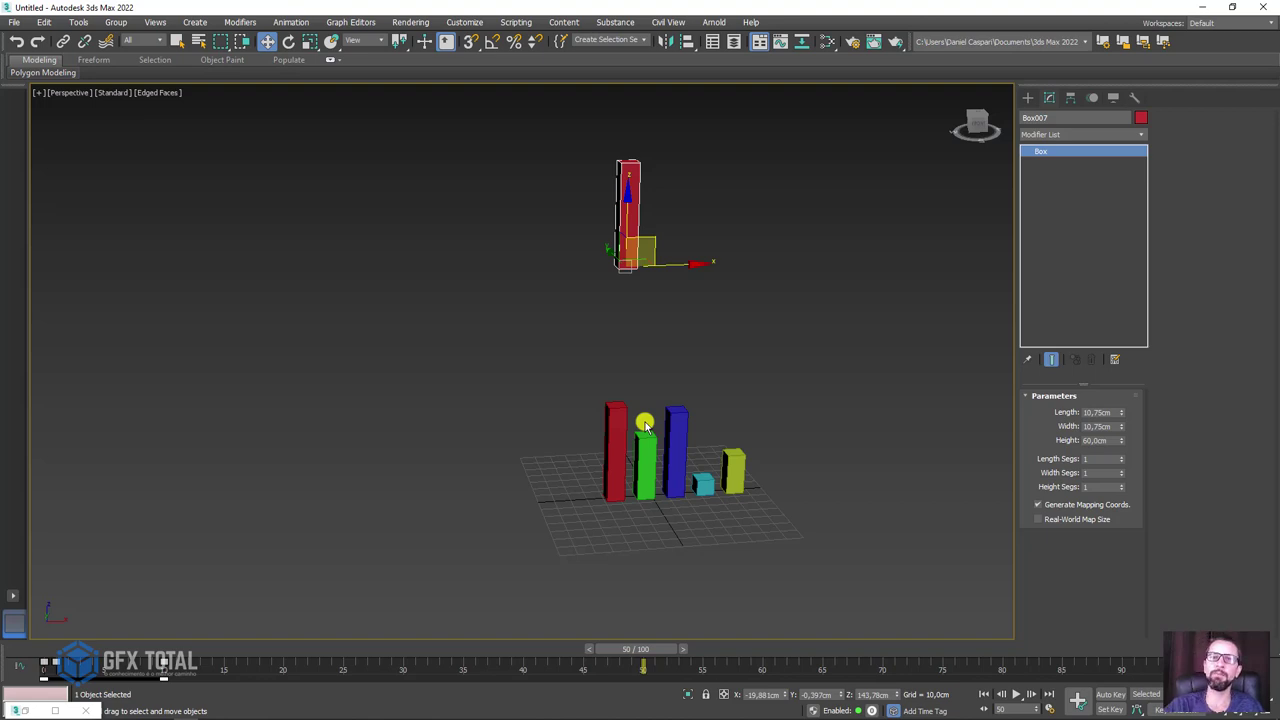
scroll(626, 206, up, 2)
scroll(614, 237, up, 3)
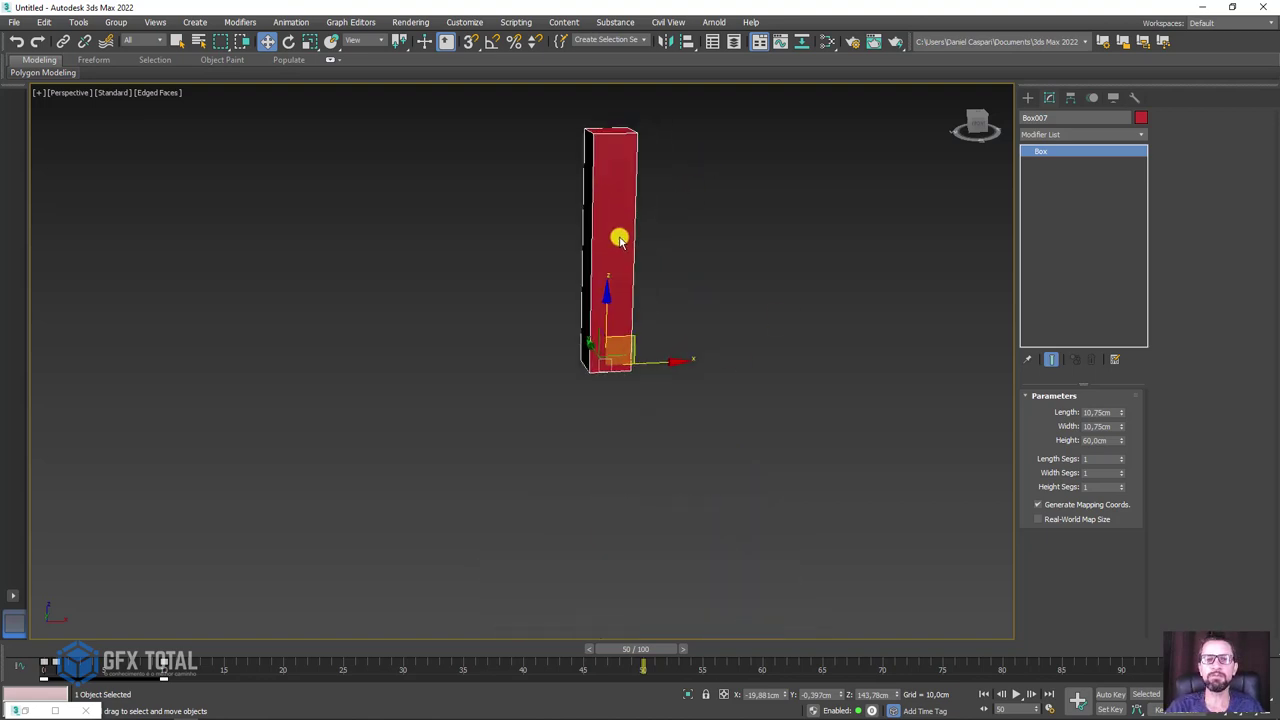
scroll(614, 237, down, 5)
click(494, 42)
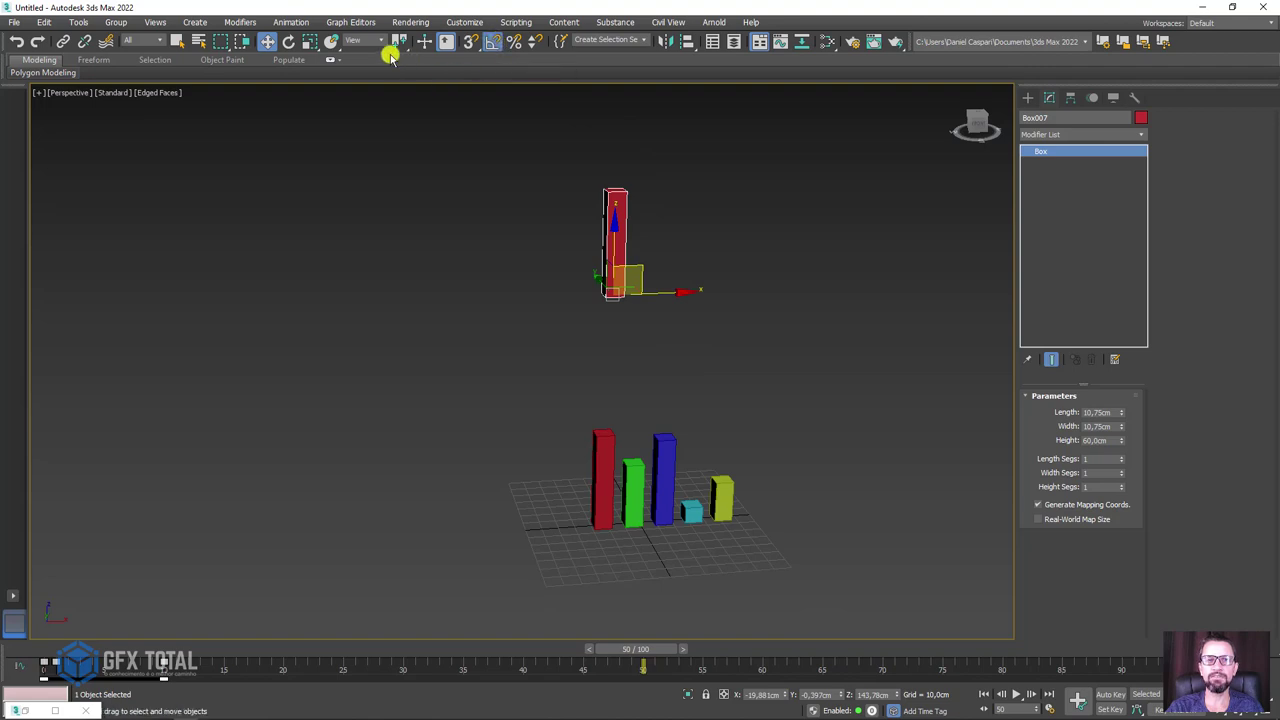
- Rotate Box007 90° to lie horizontally, move it up and right, and go to frame 10
click(290, 42)
drag(571, 246, 528, 287)
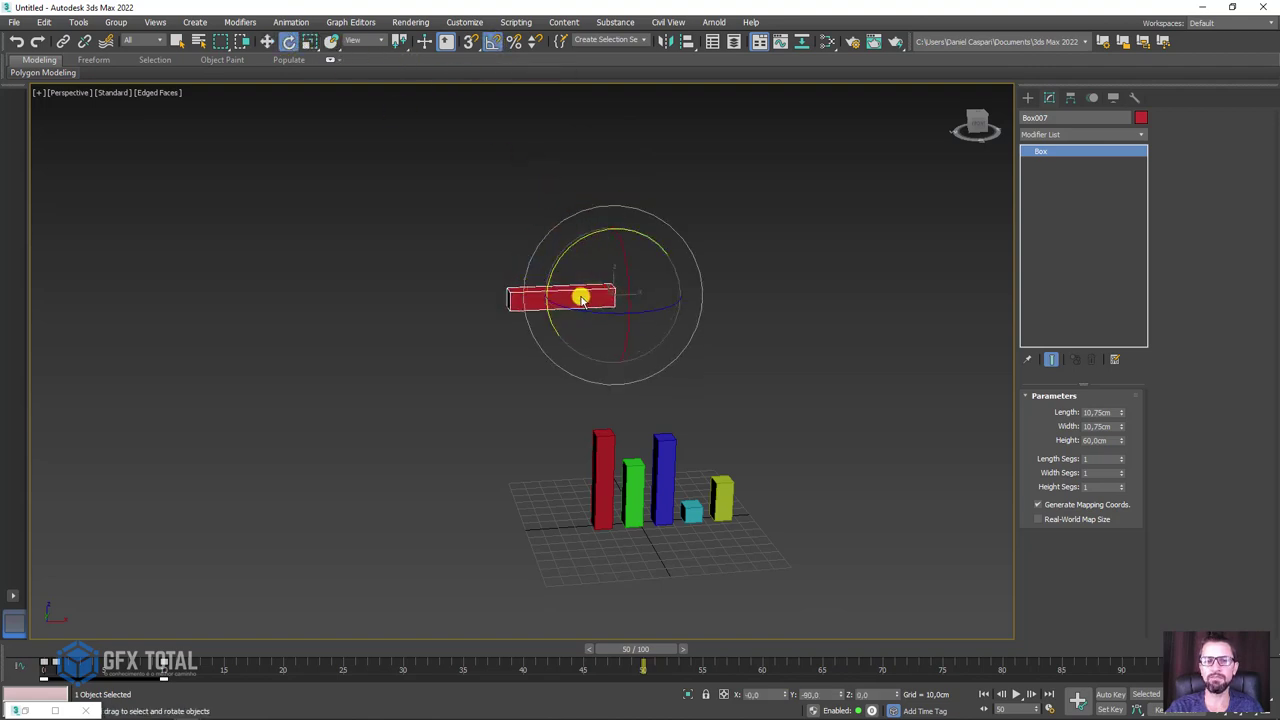
key(w)
mouse_move(634, 264)
mouse_down()
mouse_move(783, 247)
mouse_move(763, 237)
mouse_up()
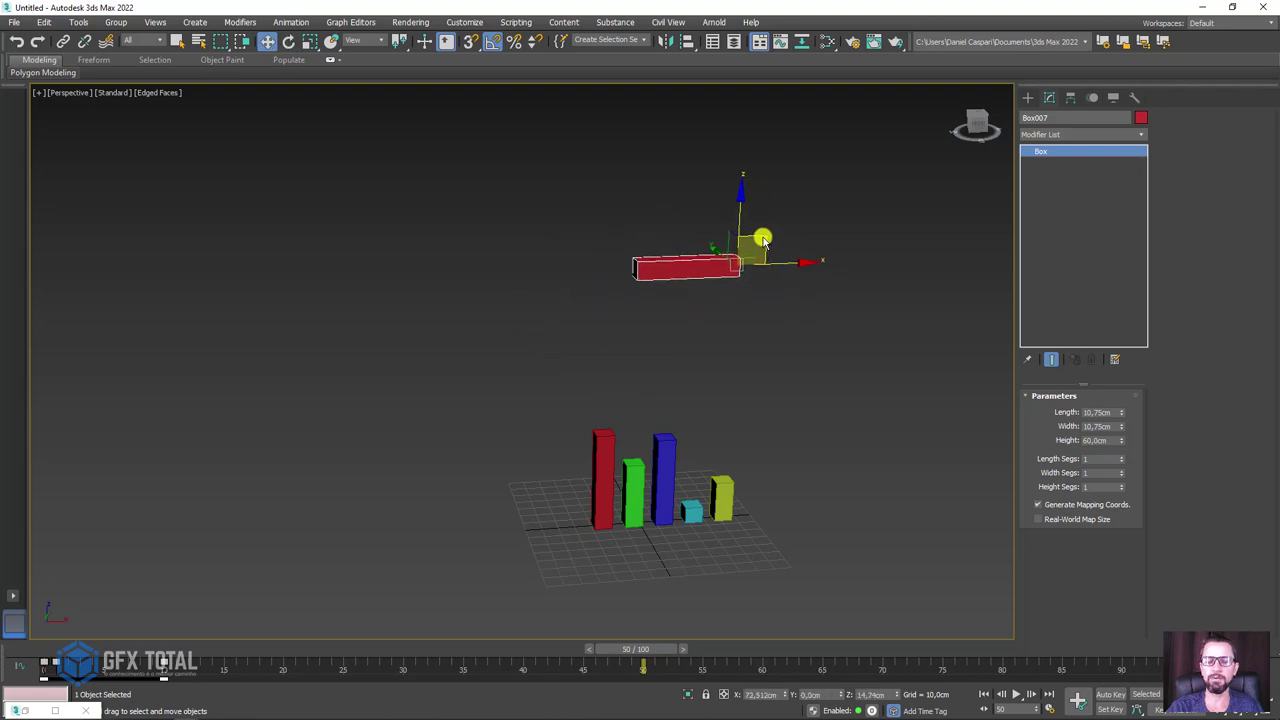
middle_drag(797, 354, 706, 451)
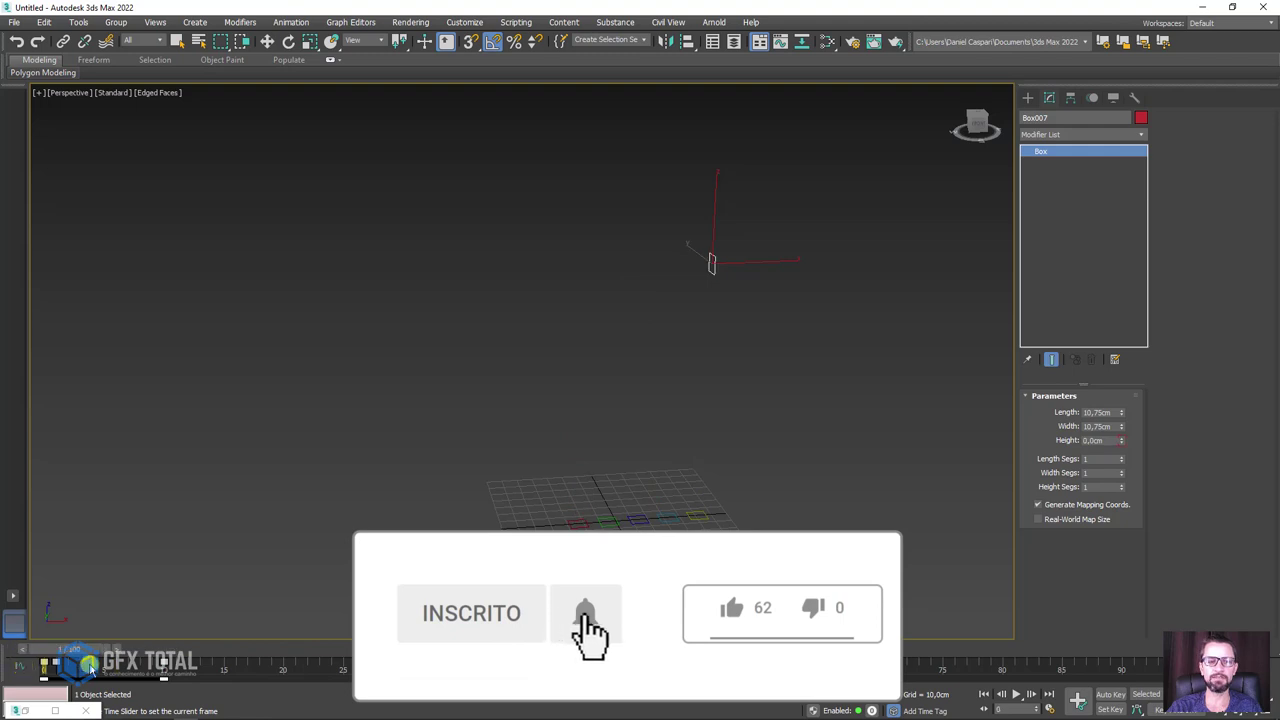
drag(122, 660, 165, 660)
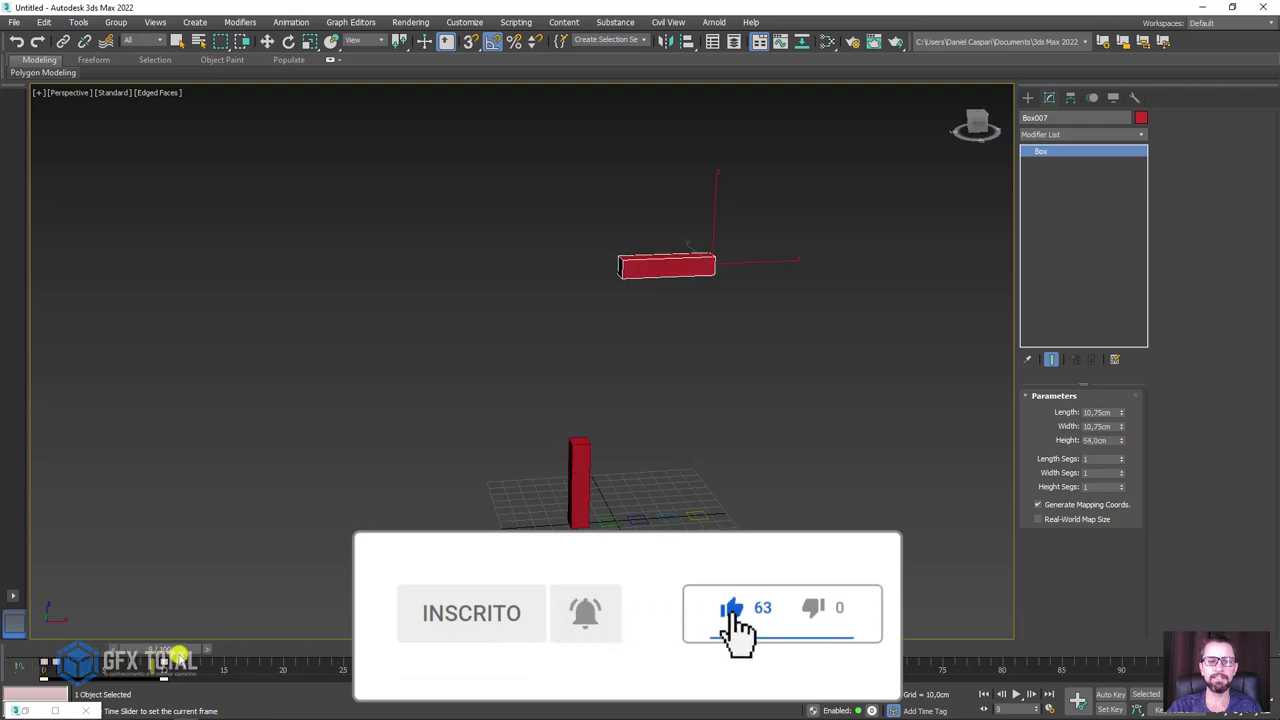
key(w)
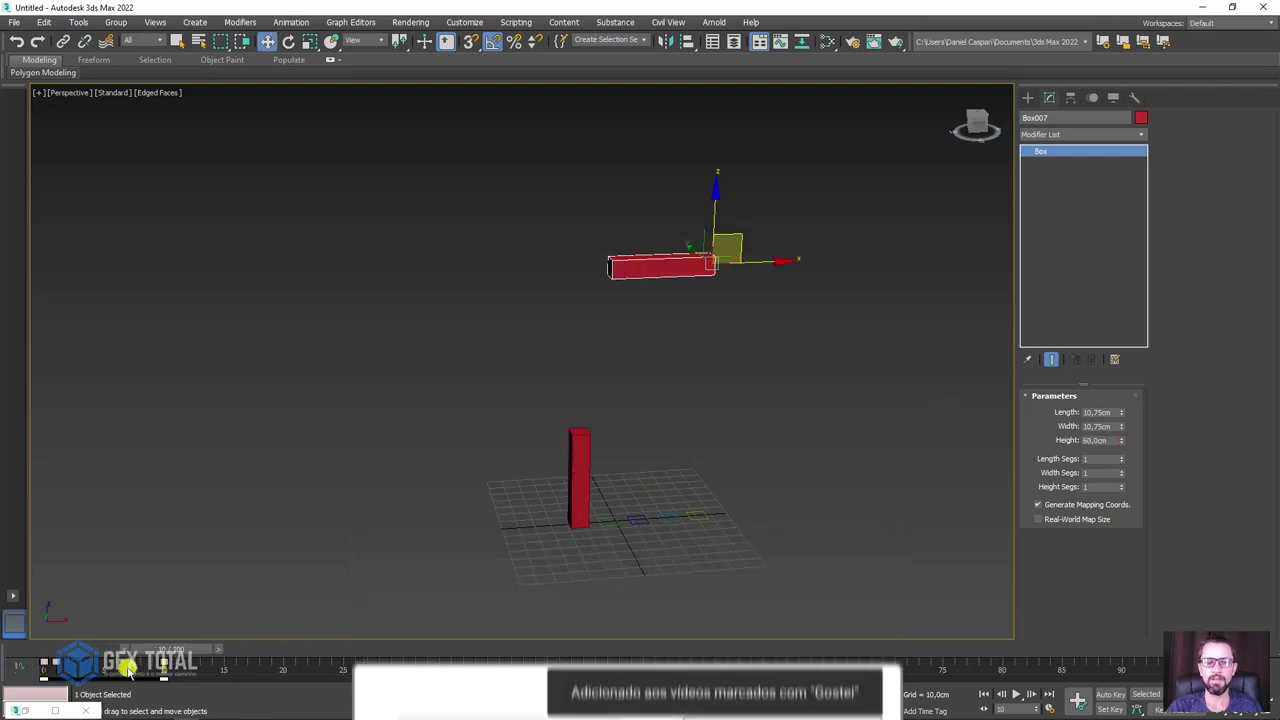
- With Auto Key on at frame 10, set Box007's Height to 100 cm and undo a stray move
click(1110, 694)
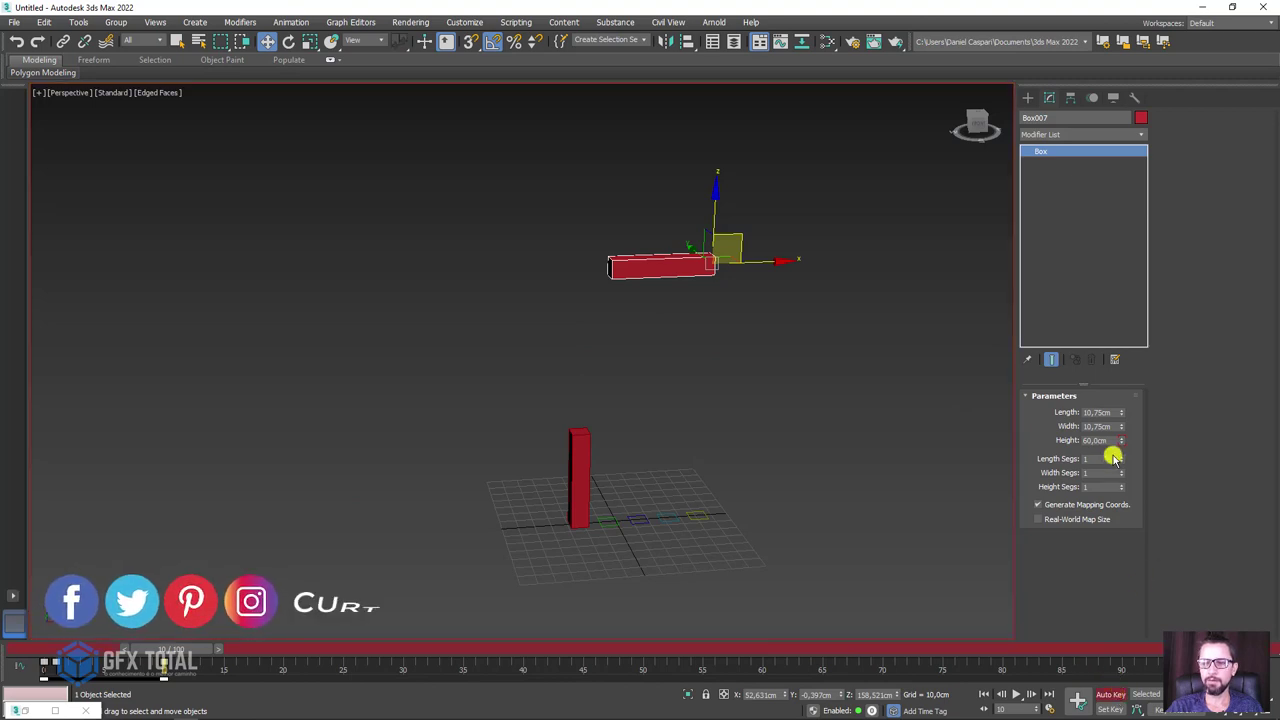
double_click(1102, 441)
text(100)
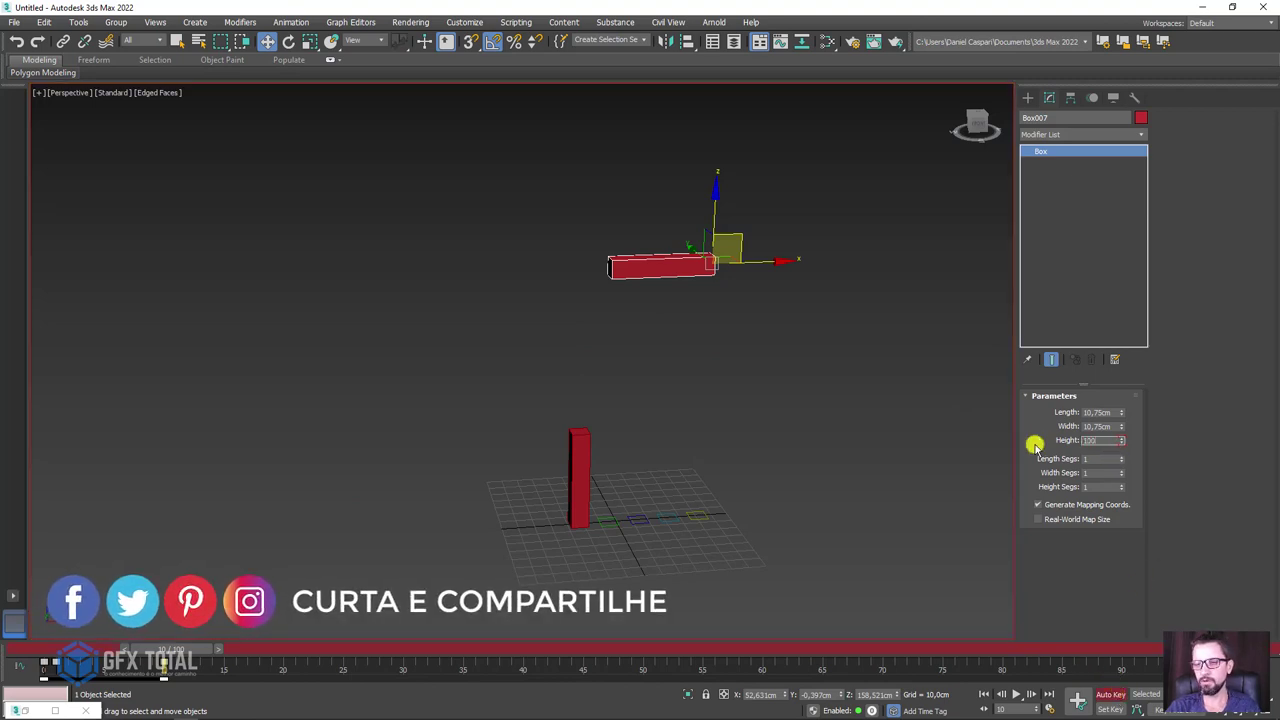
key(Return)
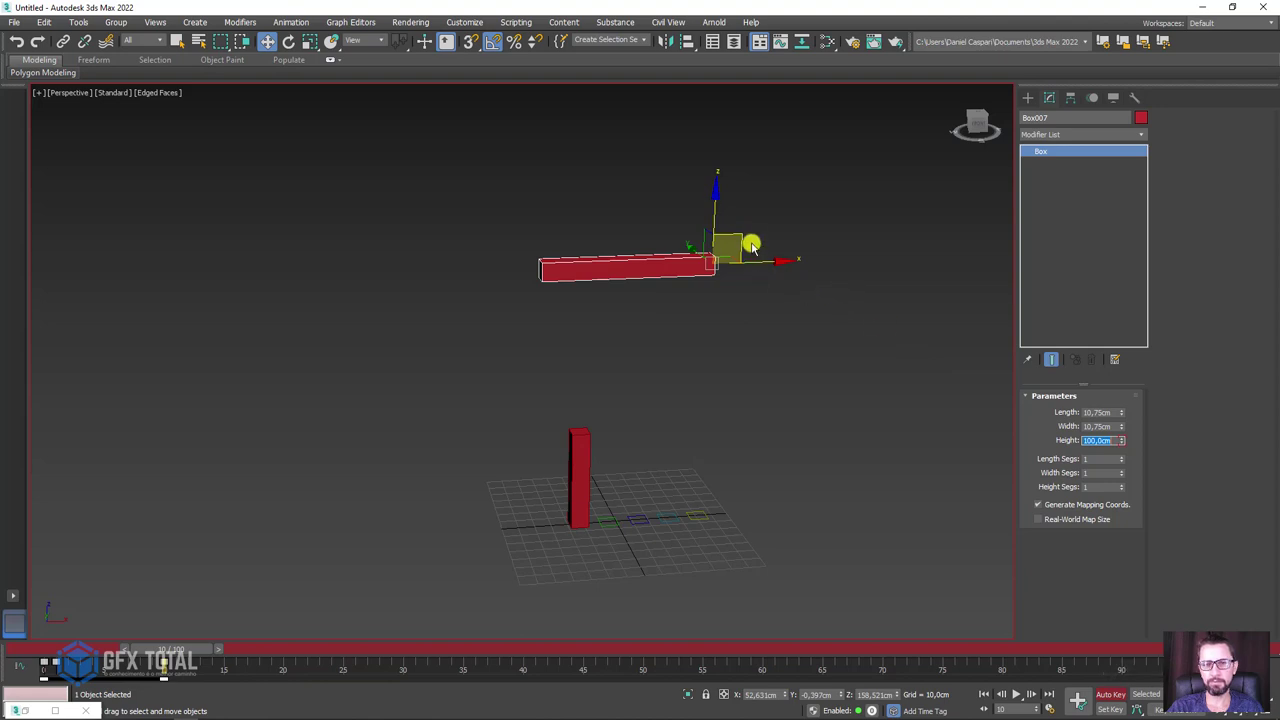
drag(751, 211, 813, 92)
mouse_move(193, 655)
mouse_down()
mouse_move(70, 648)
mouse_move(215, 648)
mouse_move(70, 648)
mouse_move(203, 647)
mouse_up()
key(w)
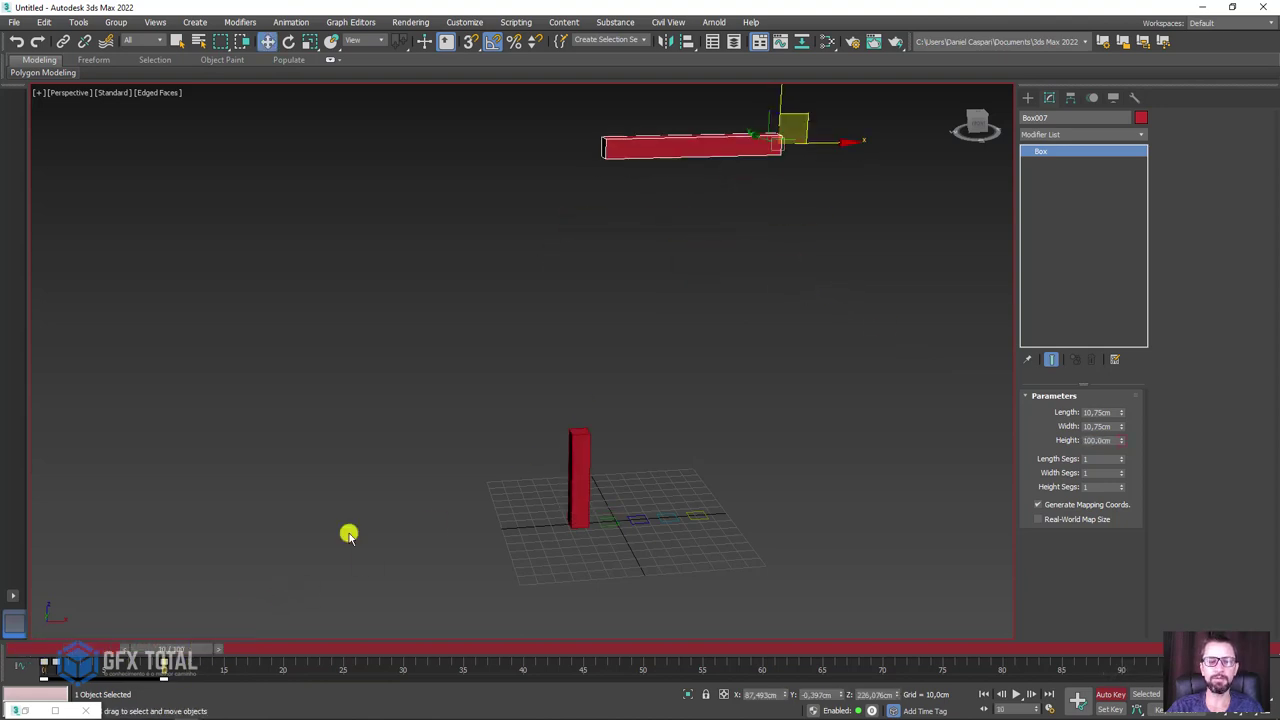
key(ctrl+z)
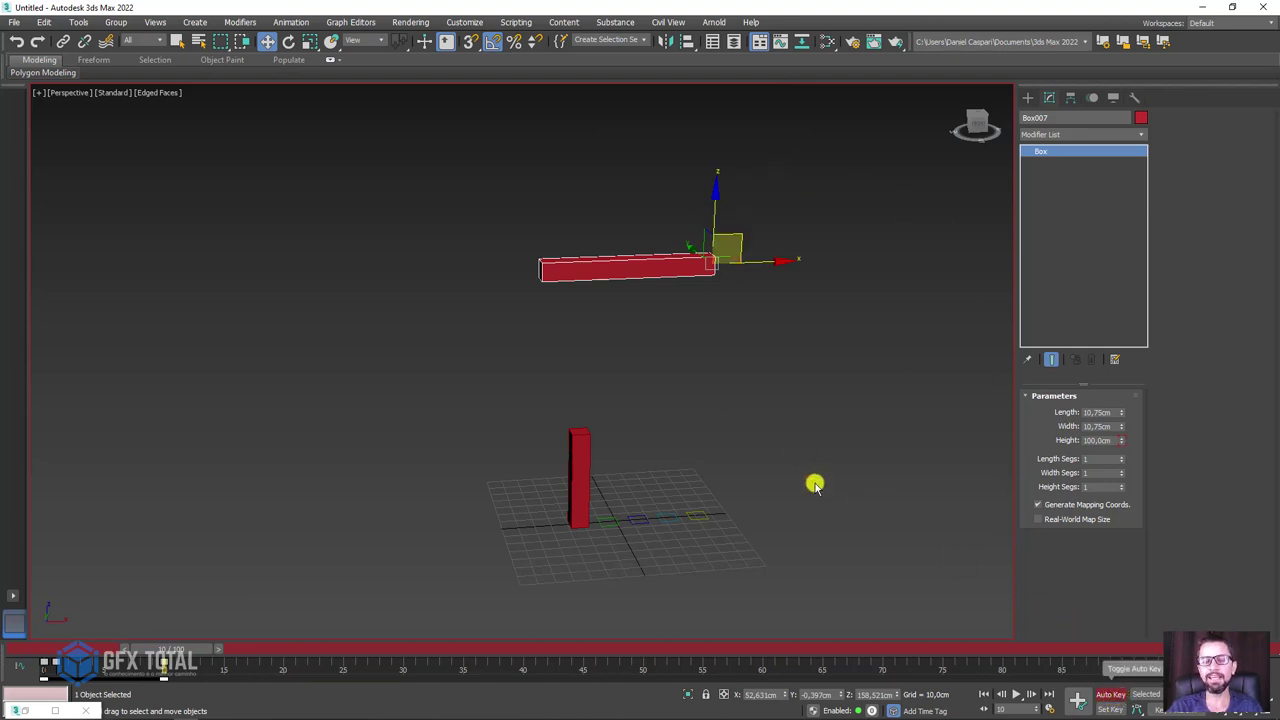
- Turn Auto Key off and scrub from the start to preview the bar growing
key(n)
key(n)
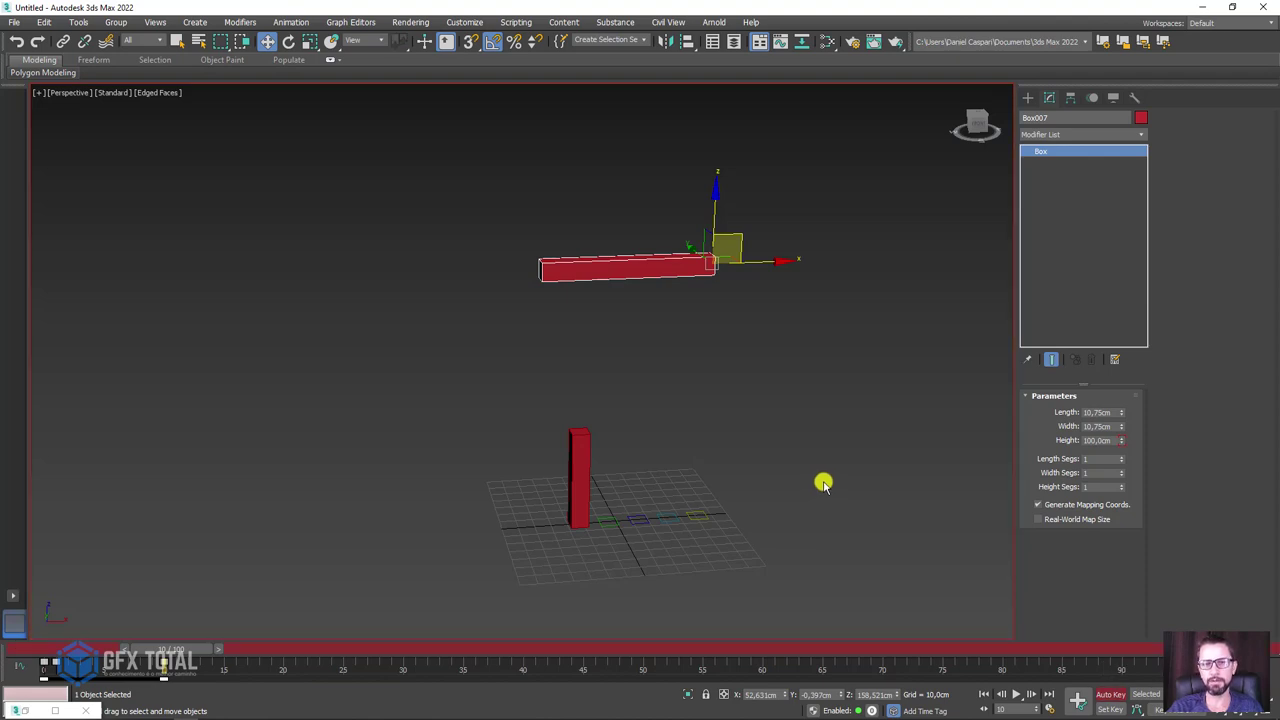
key(n)
mouse_move(195, 648)
mouse_down()
mouse_move(103, 648)
mouse_move(208, 648)
mouse_up()
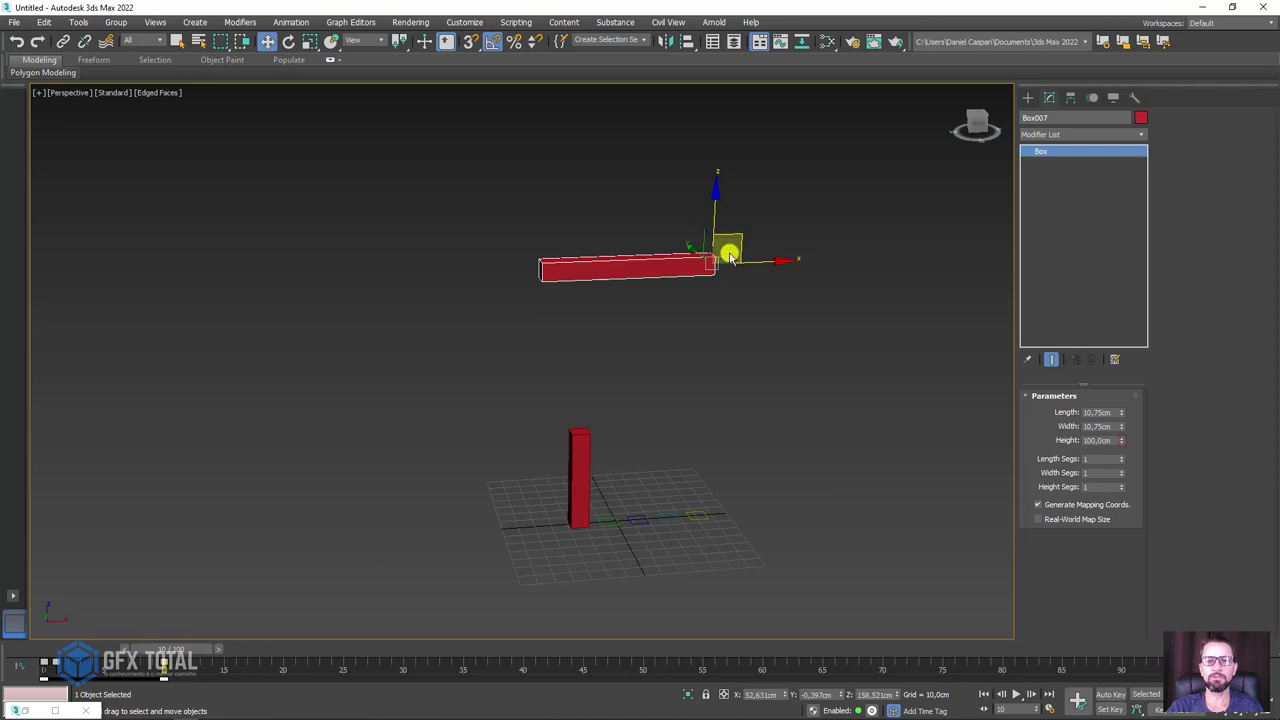
- Clone the horizontal bar leftward as Box008 and rotate it -90° to hang vertically
scroll(730, 258, up, 2)
shift+drag(729, 250, 445, 272)
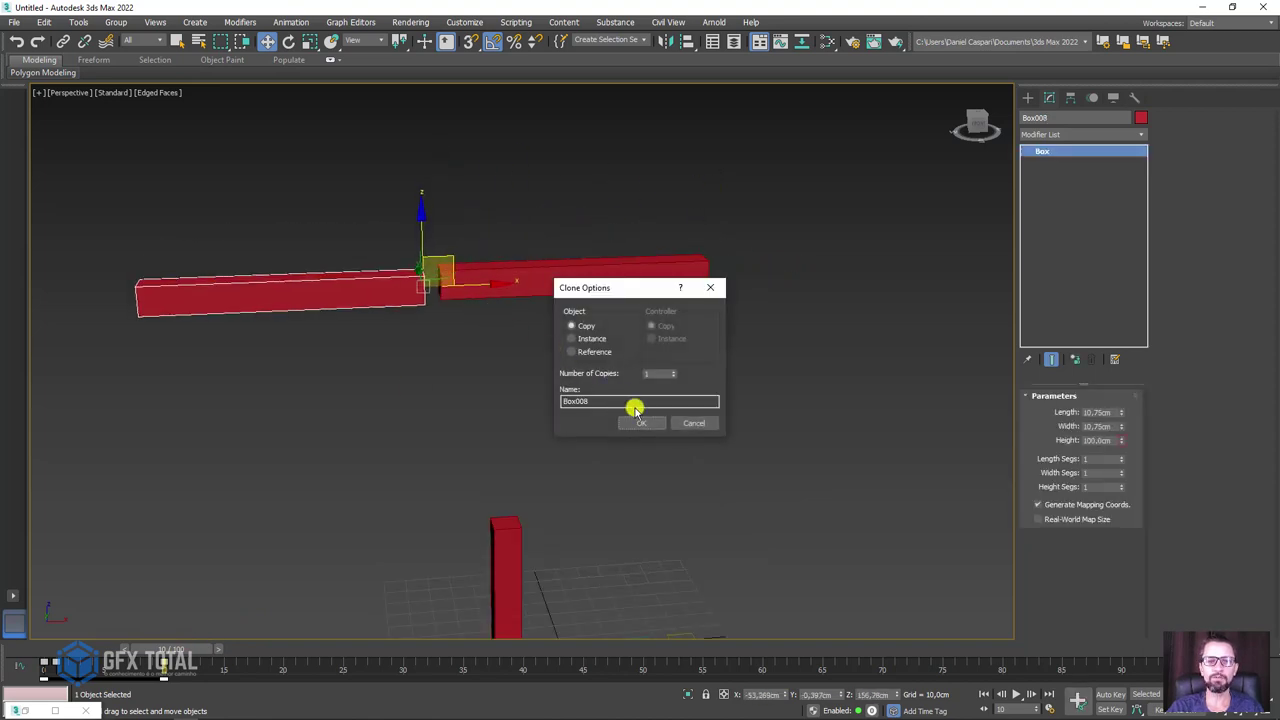
click(643, 423)
key(e)
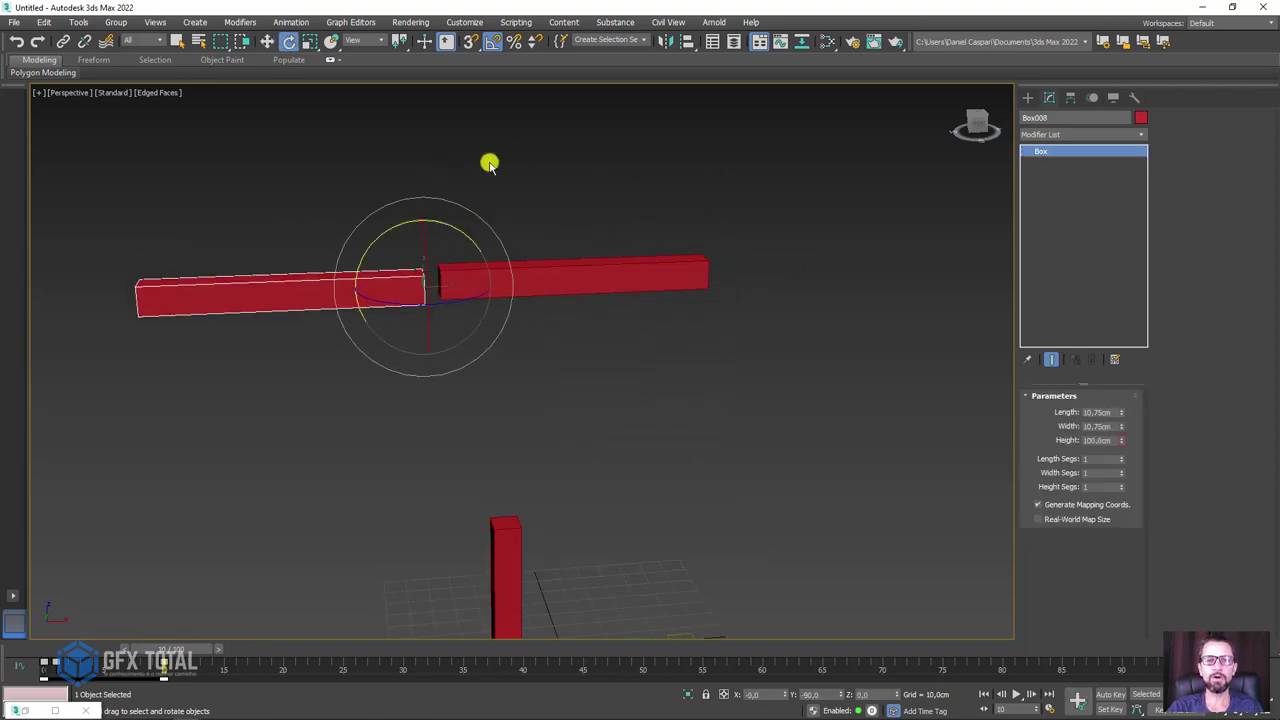
mouse_move(407, 224)
mouse_down()
mouse_move(350, 248)
mouse_move(394, 251)
mouse_up()
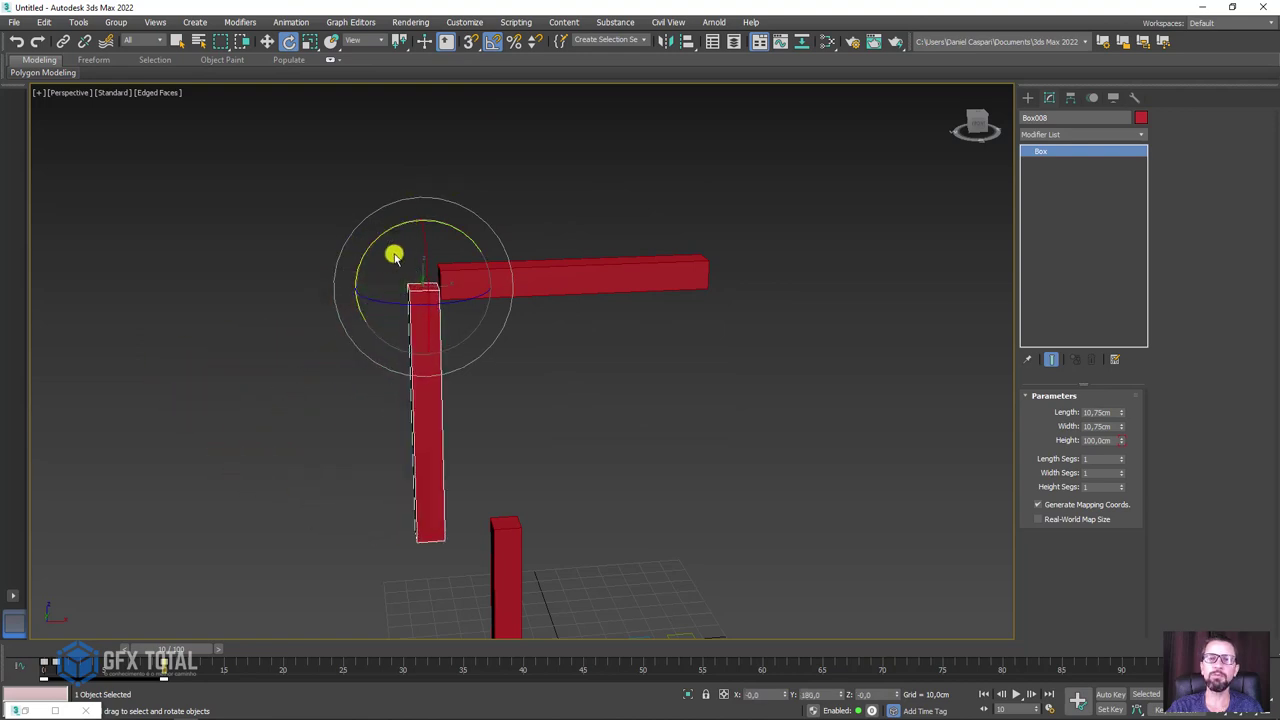
scroll(466, 294, up, 2)
scroll(483, 330, up, 2)
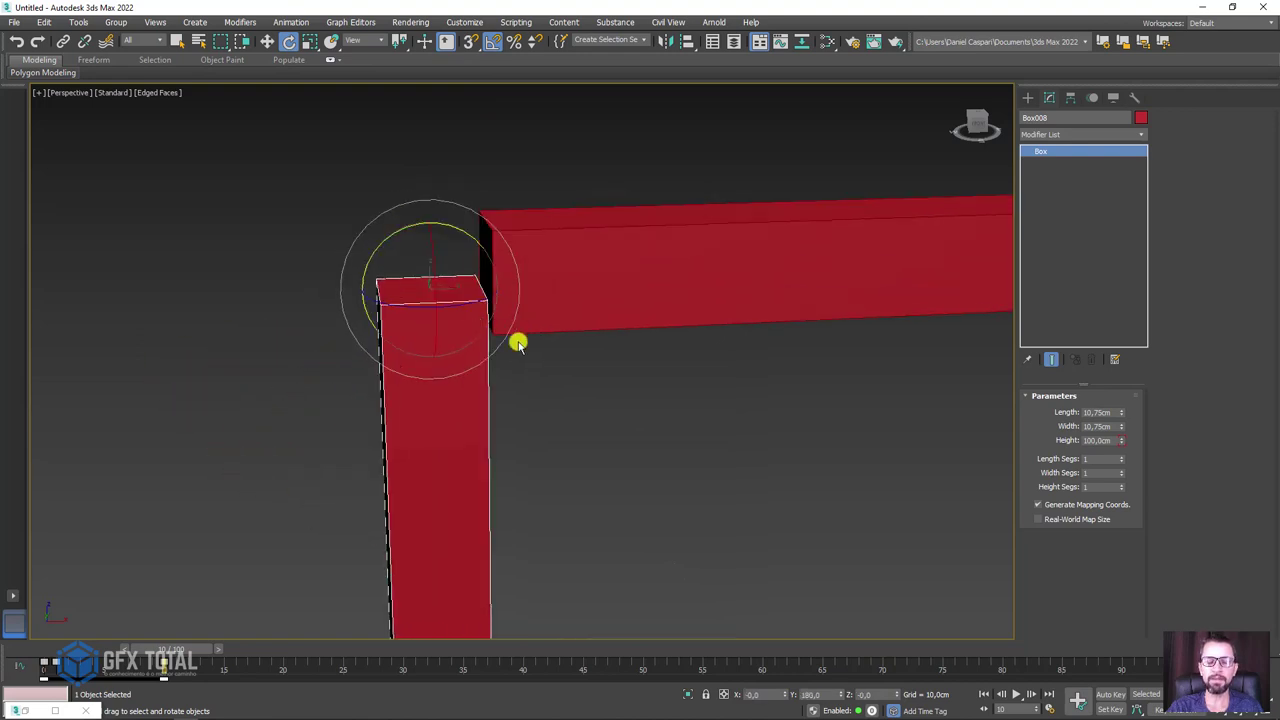
scroll(600, 337, down, 2)
scroll(623, 343, down, 2)
scroll(580, 290, down, 2)
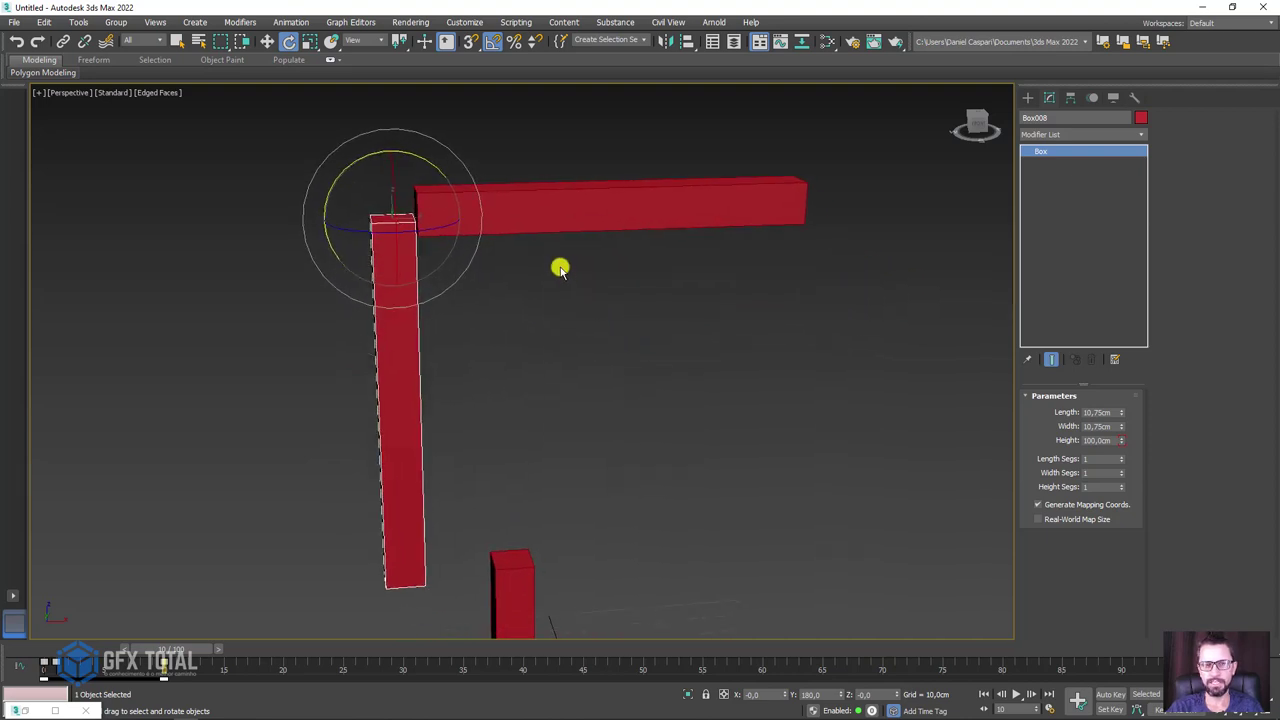
- With 3D Snap on, align Box008's top with the beam's left end
click(267, 41)
click(469, 41)
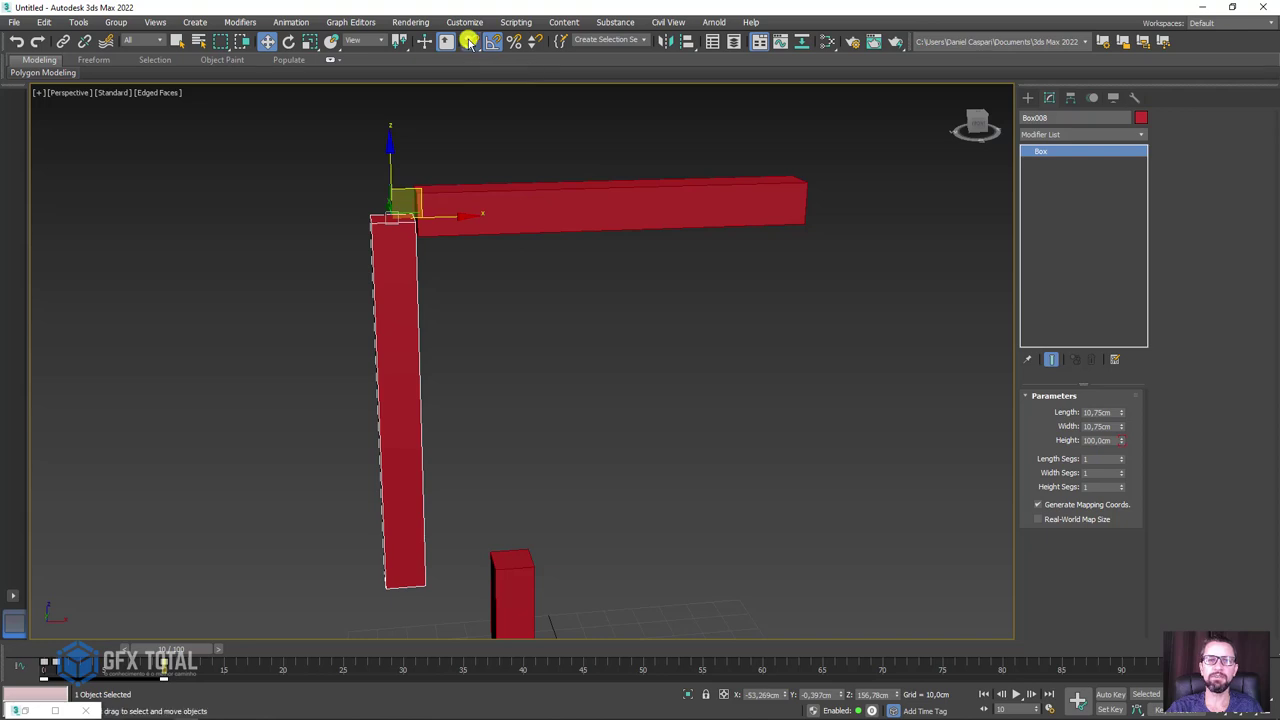
mouse_move(374, 216)
mouse_down()
mouse_move(395, 250)
mouse_move(431, 246)
mouse_up()
scroll(440, 255, up, 2)
scroll(450, 261, up, 3)
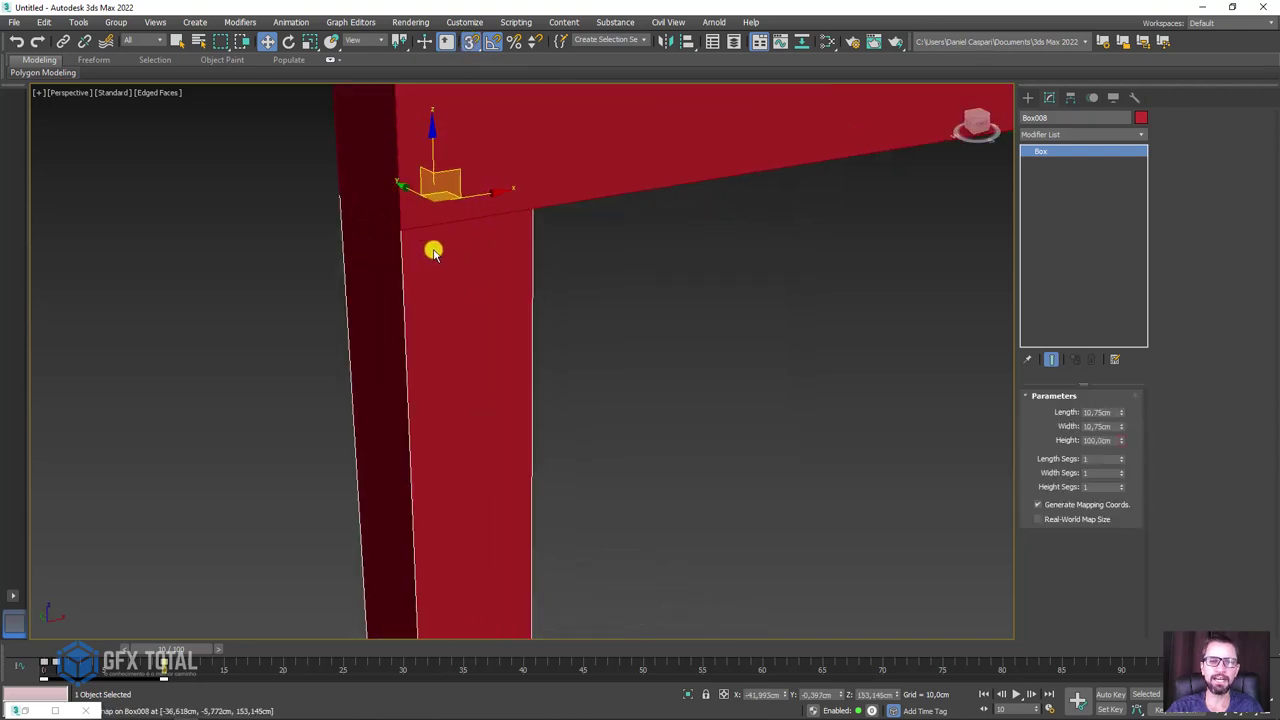
mouse_move(449, 171)
mouse_down()
mouse_move(460, 280)
mouse_move(414, 314)
mouse_move(406, 243)
mouse_move(406, 284)
mouse_move(477, 223)
mouse_up()
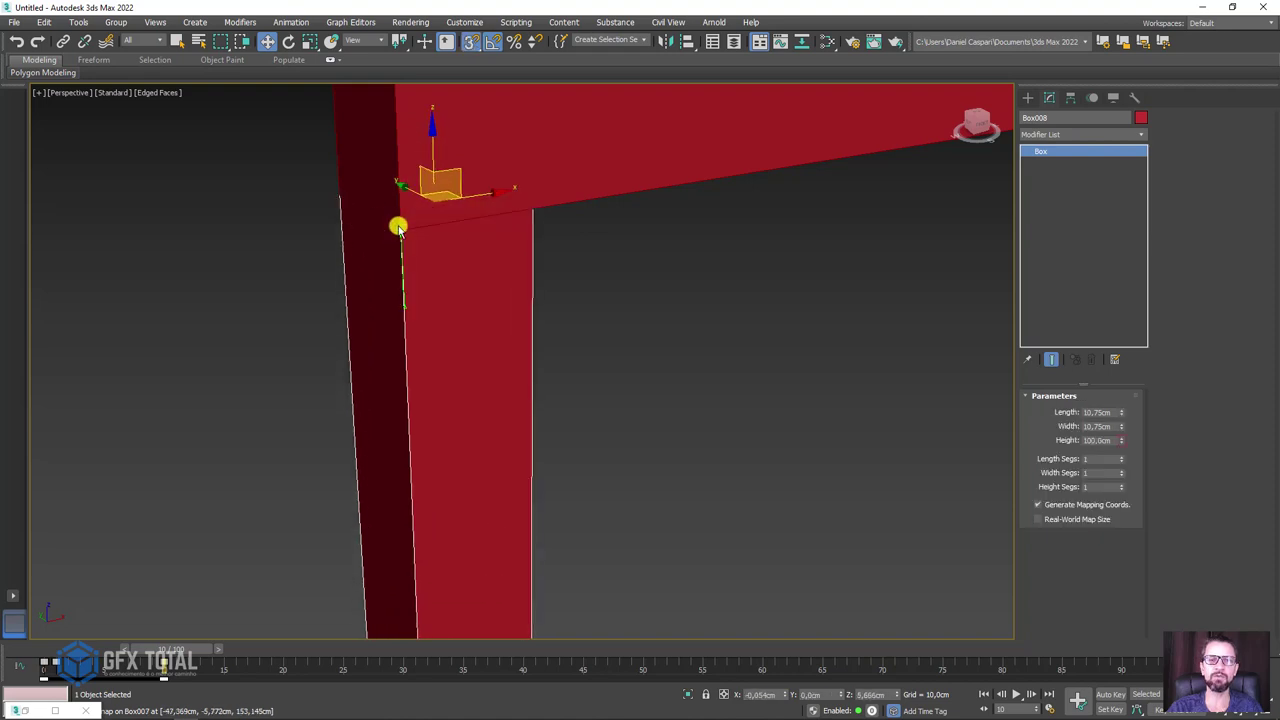
scroll(569, 334, down, 5)
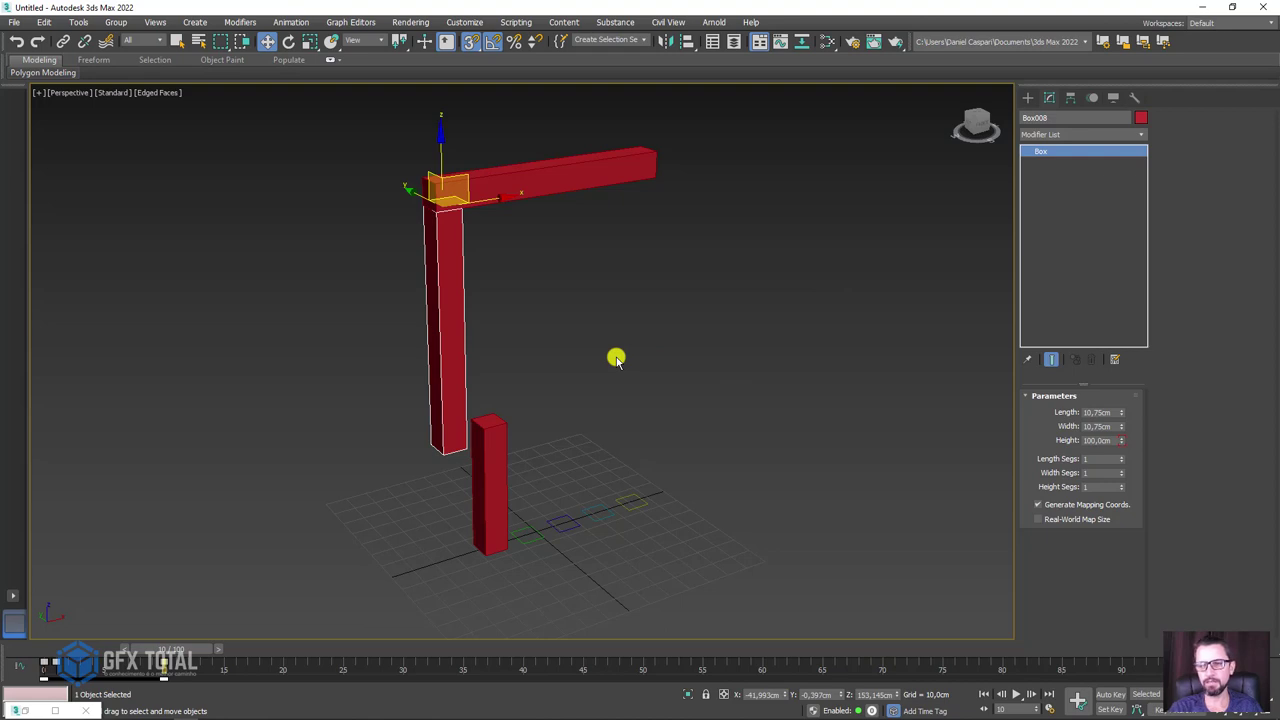
- With Auto Key on, set Box008's Height to 60 cm at frame 10 and preview it
key(n)
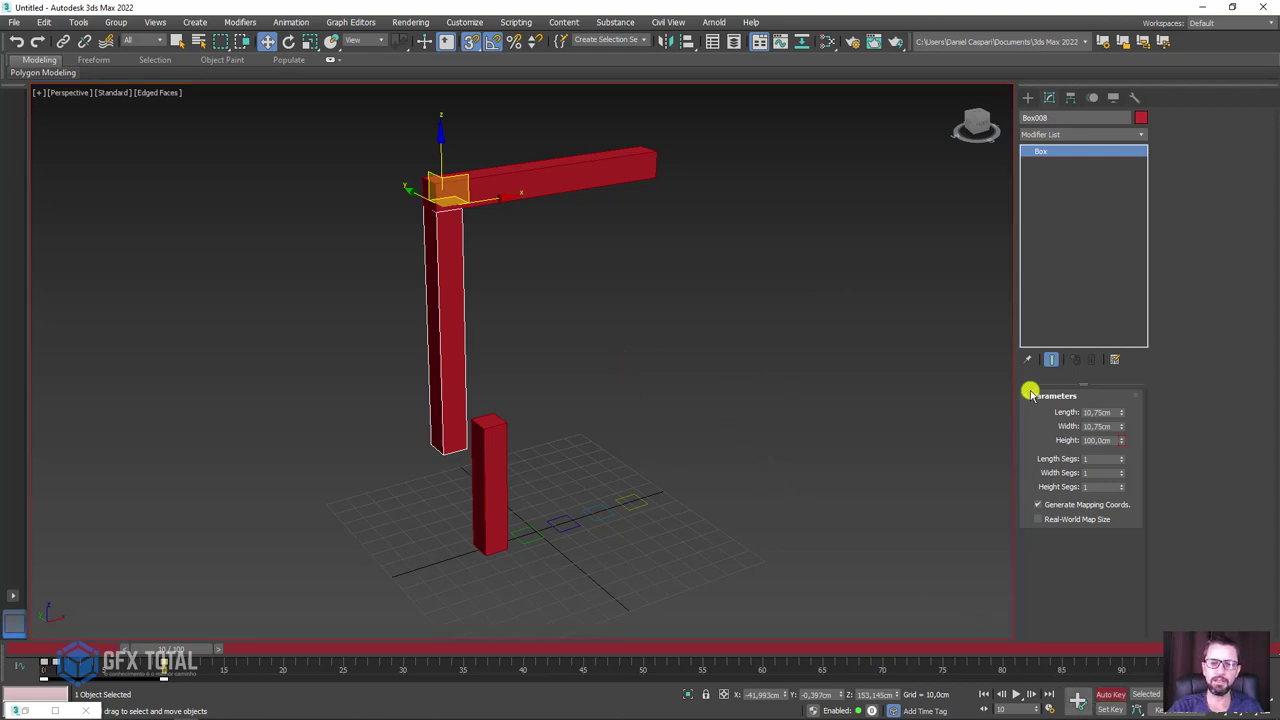
drag(1114, 441, 1058, 443)
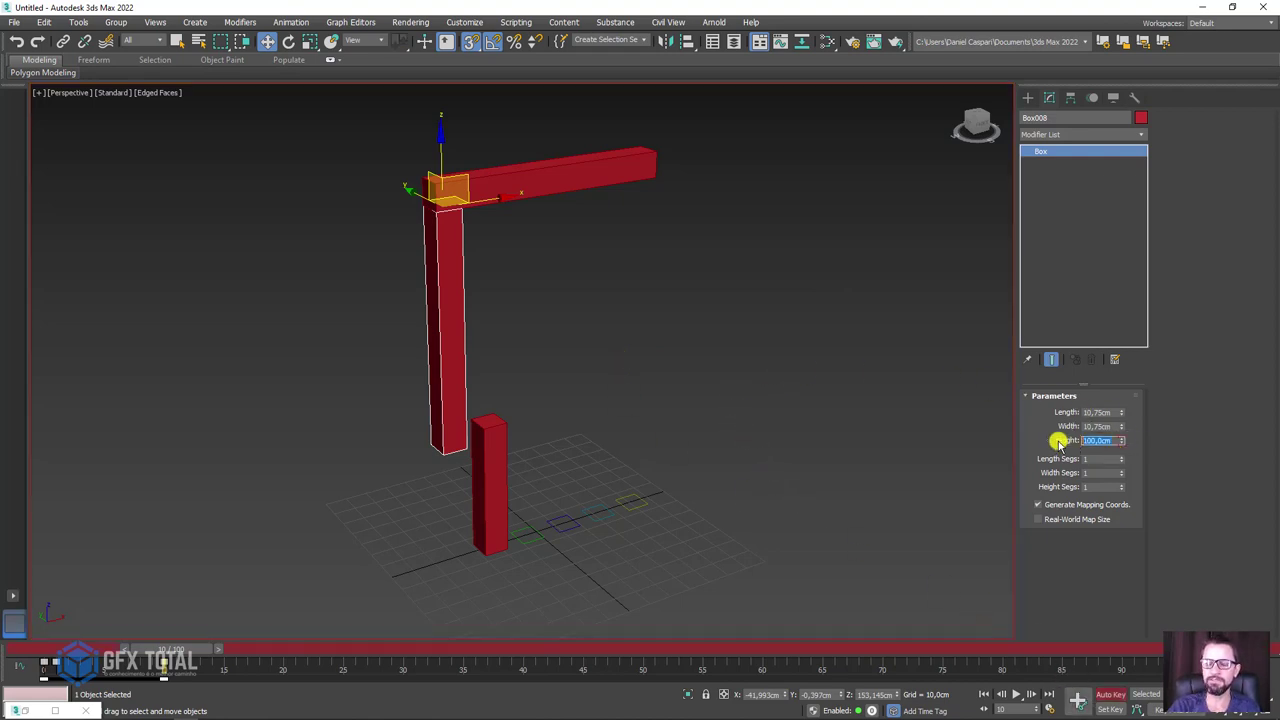
text(60)
key(Return)
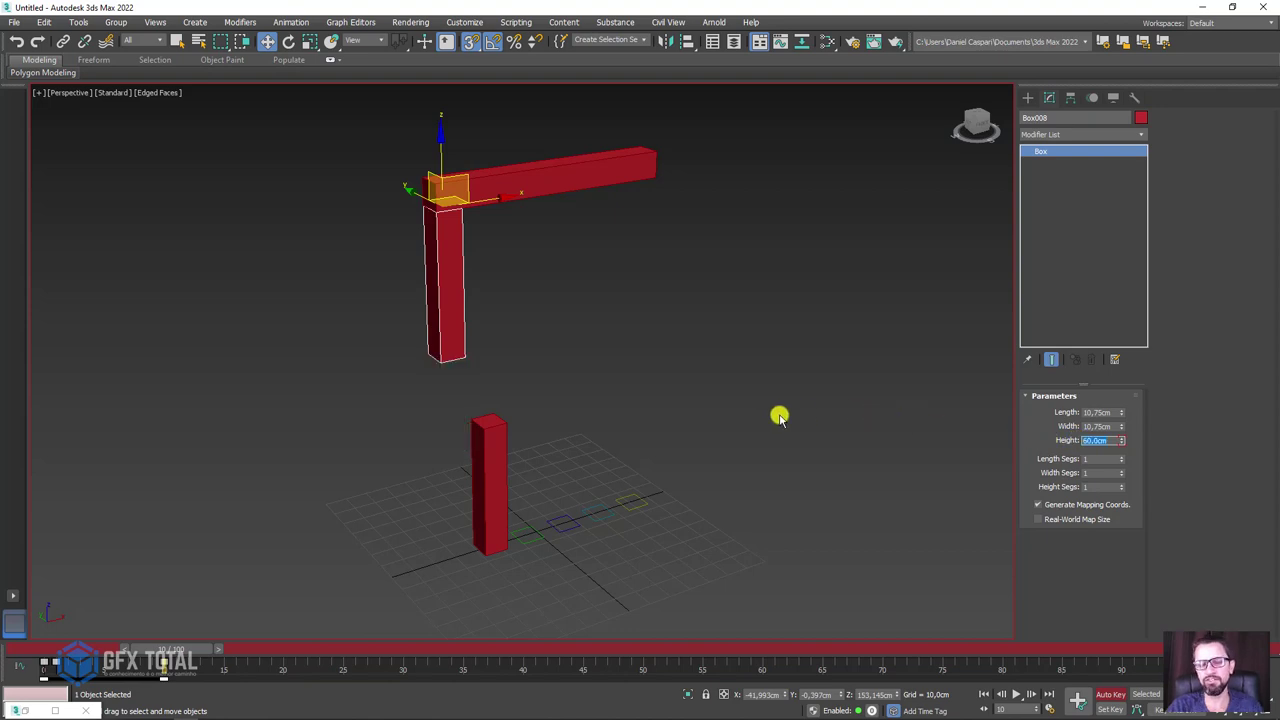
mouse_move(200, 651)
mouse_down()
mouse_move(188, 655)
mouse_move(205, 651)
mouse_up()
- Turn Auto Key off and Shift-drag a copy of the top beam downward as Box009
key(w)
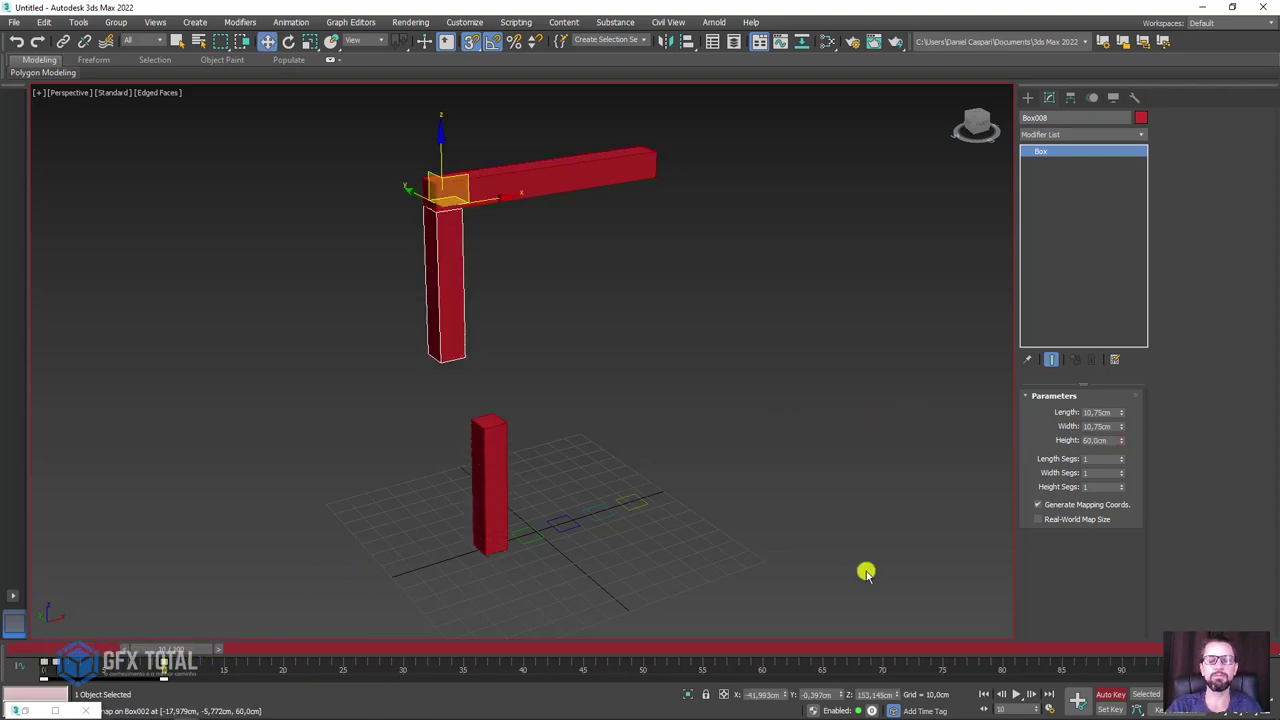
key(n)
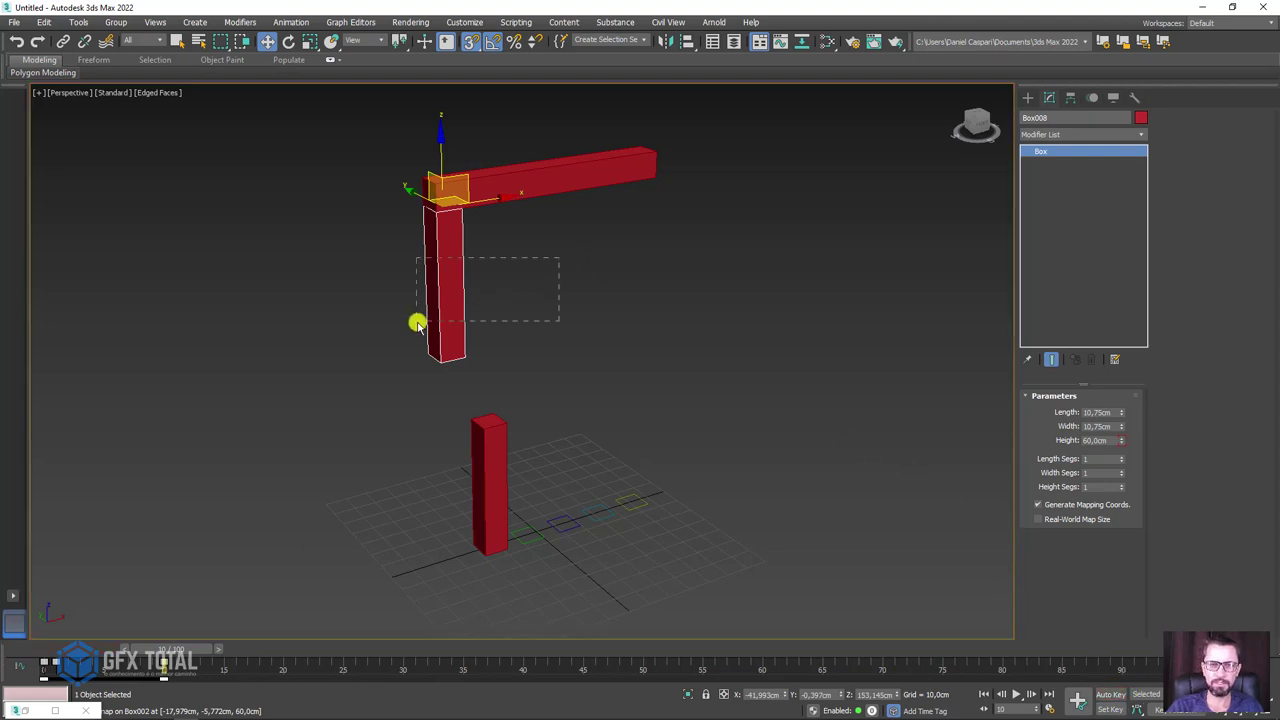
click(528, 190)
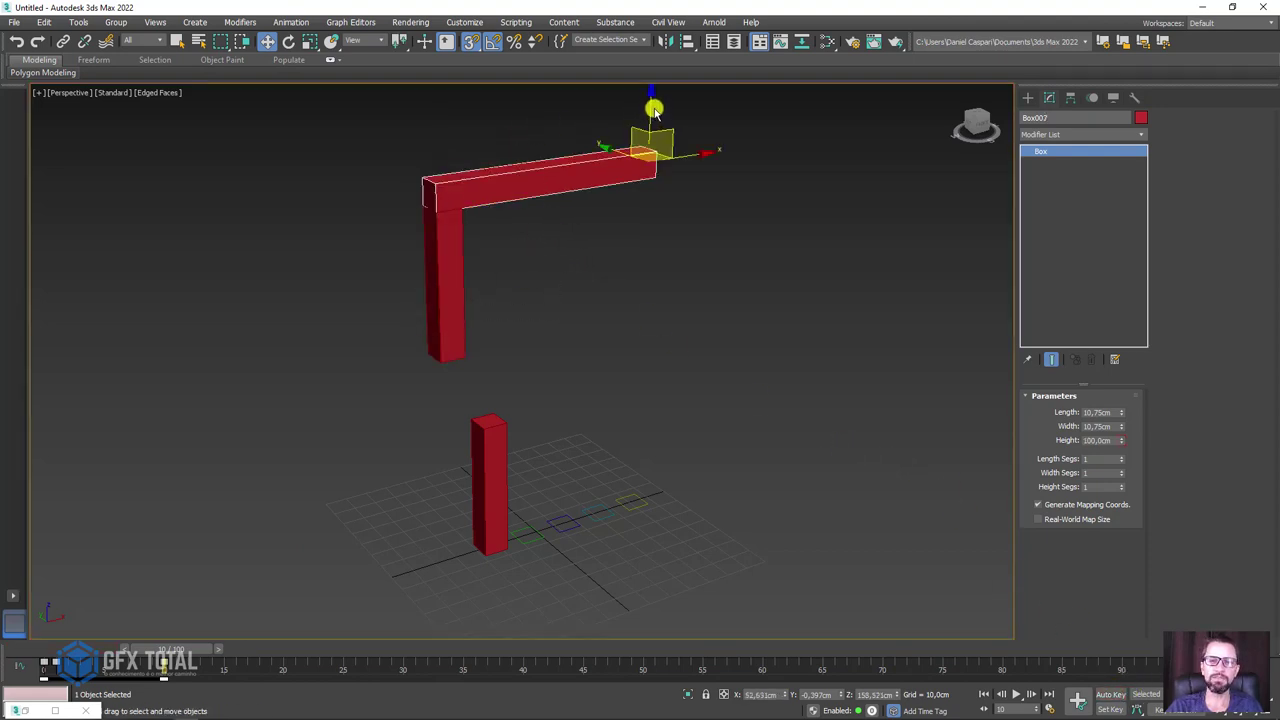
shift+drag(653, 110, 700, 336)
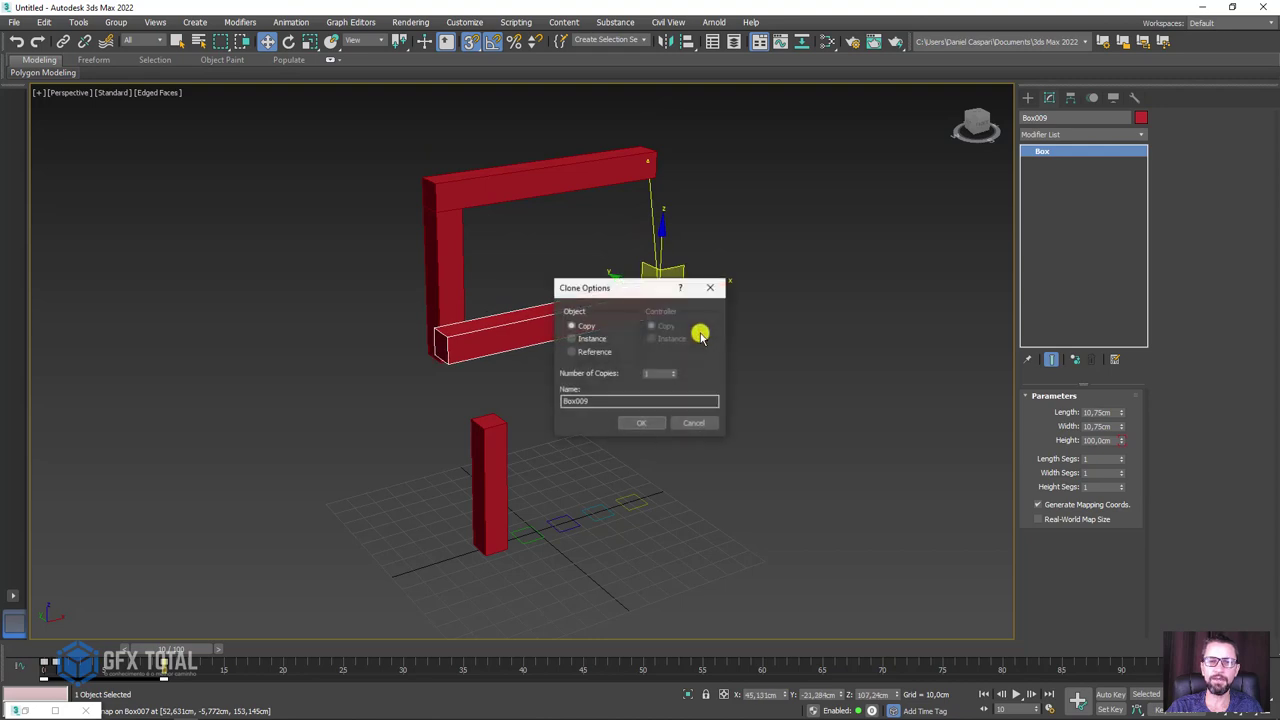
click(645, 422)
- Rotate Box009 180° and move it to the bottom of the vertical post
key(e)
mouse_move(634, 249)
mouse_down()
mouse_move(610, 296)
mouse_move(604, 414)
mouse_up()
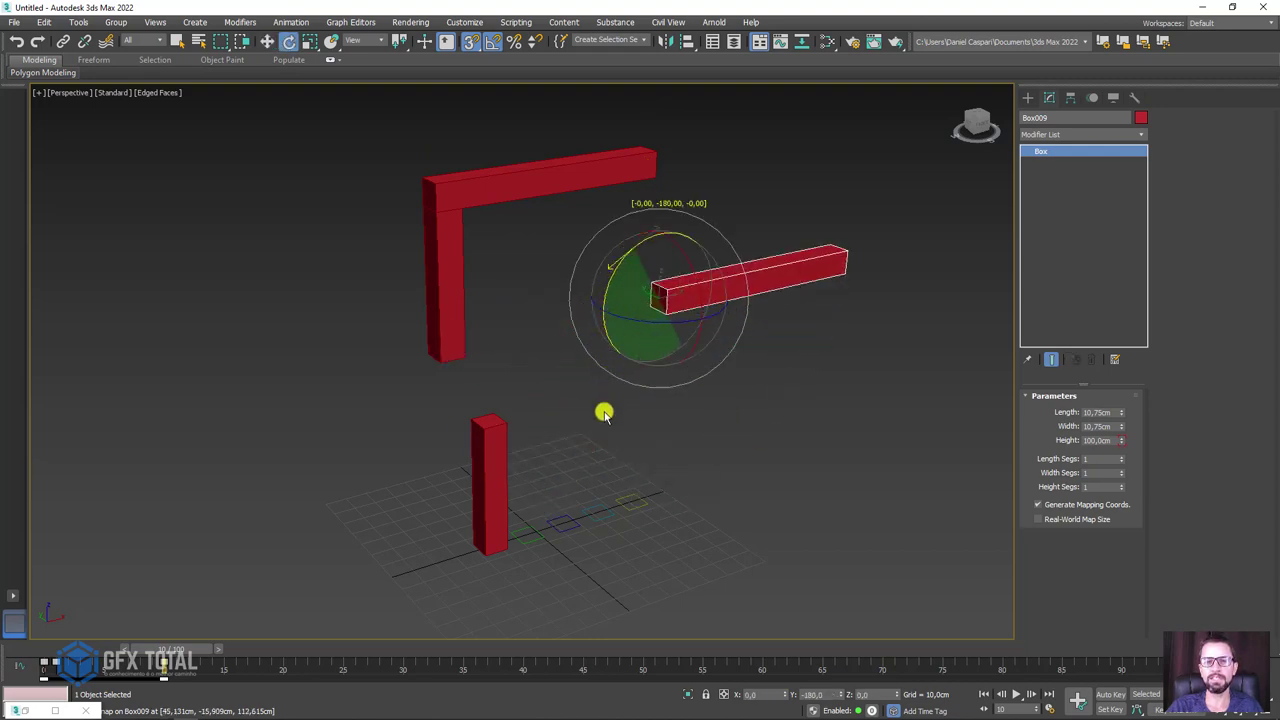
click(267, 41)
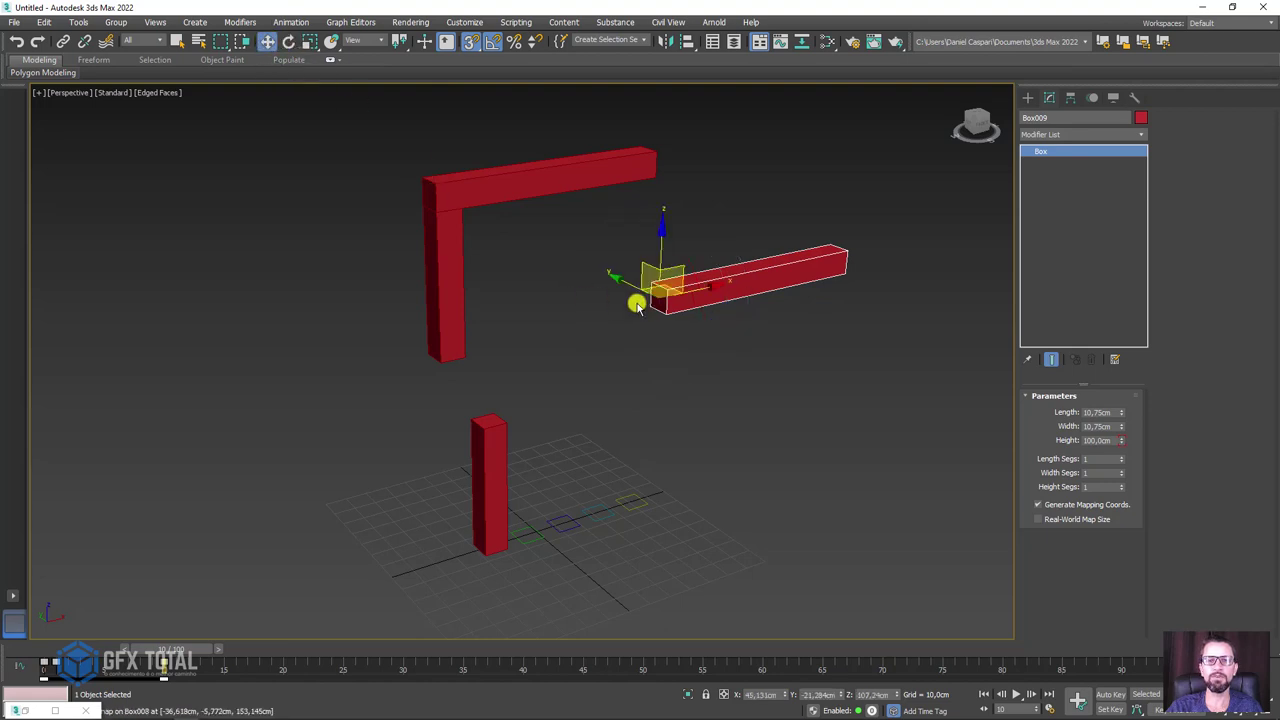
drag(666, 306, 460, 352)
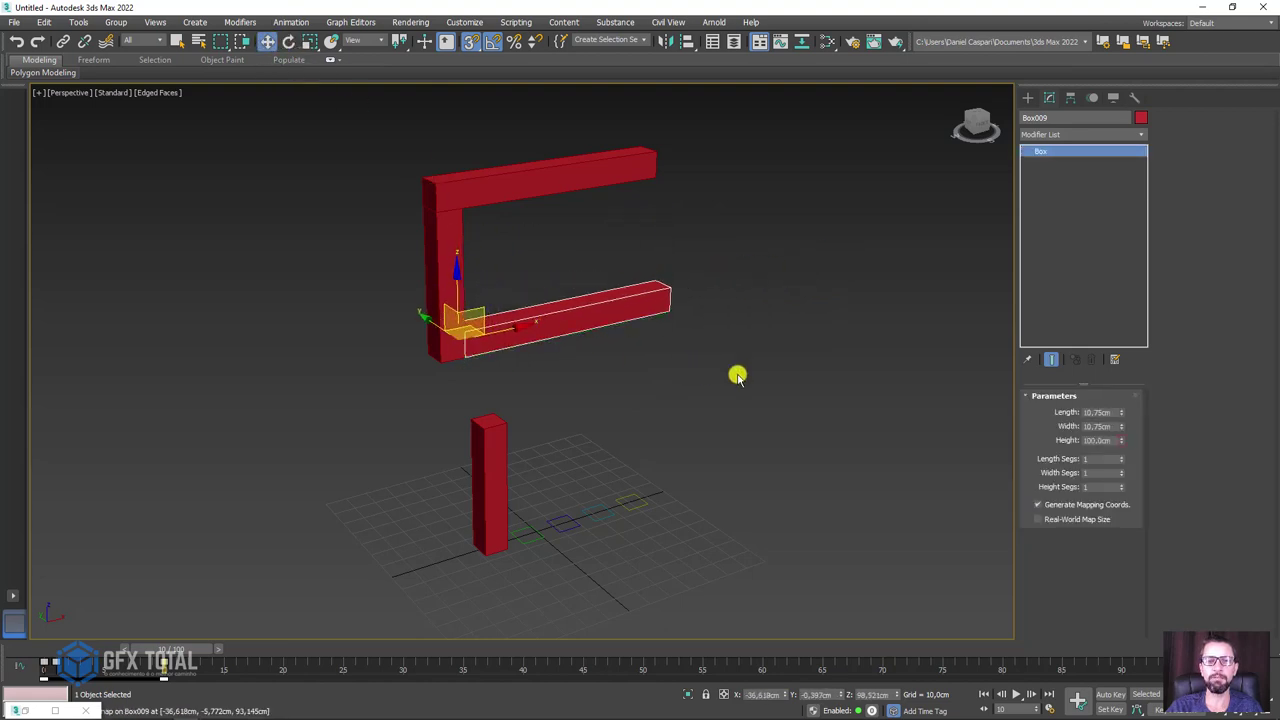
mouse_move(203, 645)
mouse_down()
mouse_move(182, 654)
mouse_move(238, 650)
mouse_up()
- Shift-drag a copy of the left post to the right as Box010
click(436, 238)
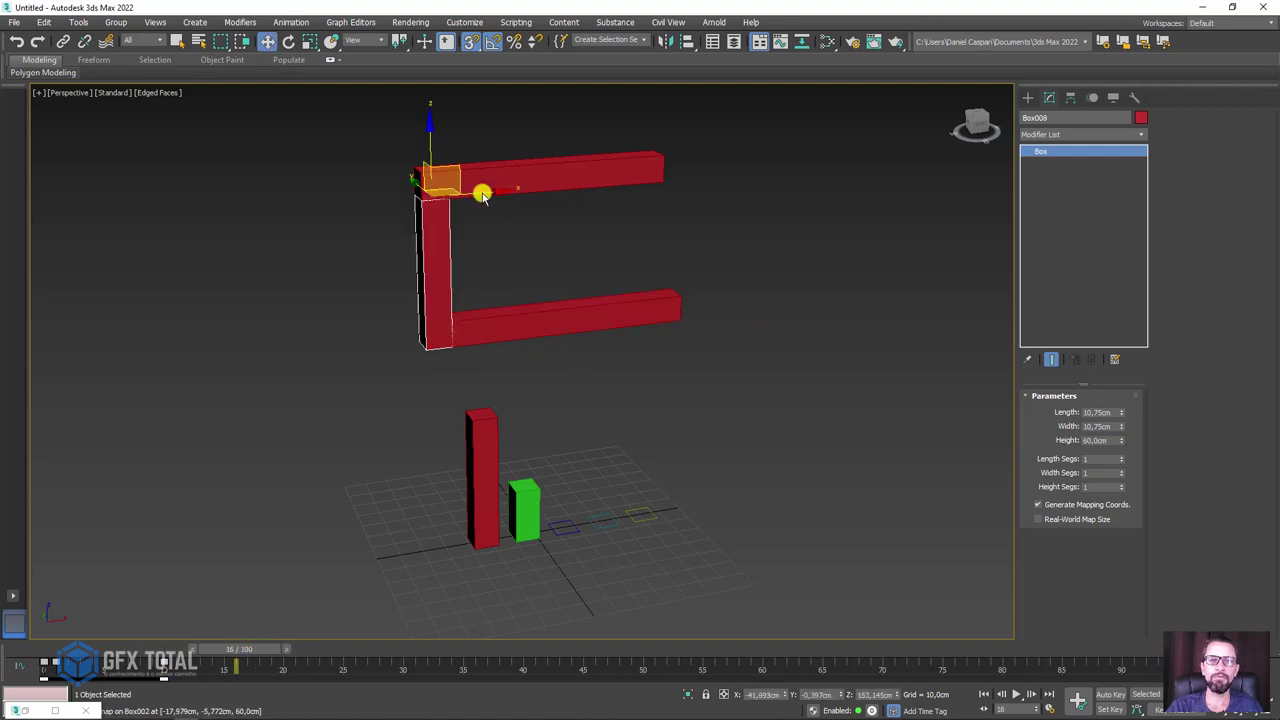
shift+drag(447, 168, 757, 190)
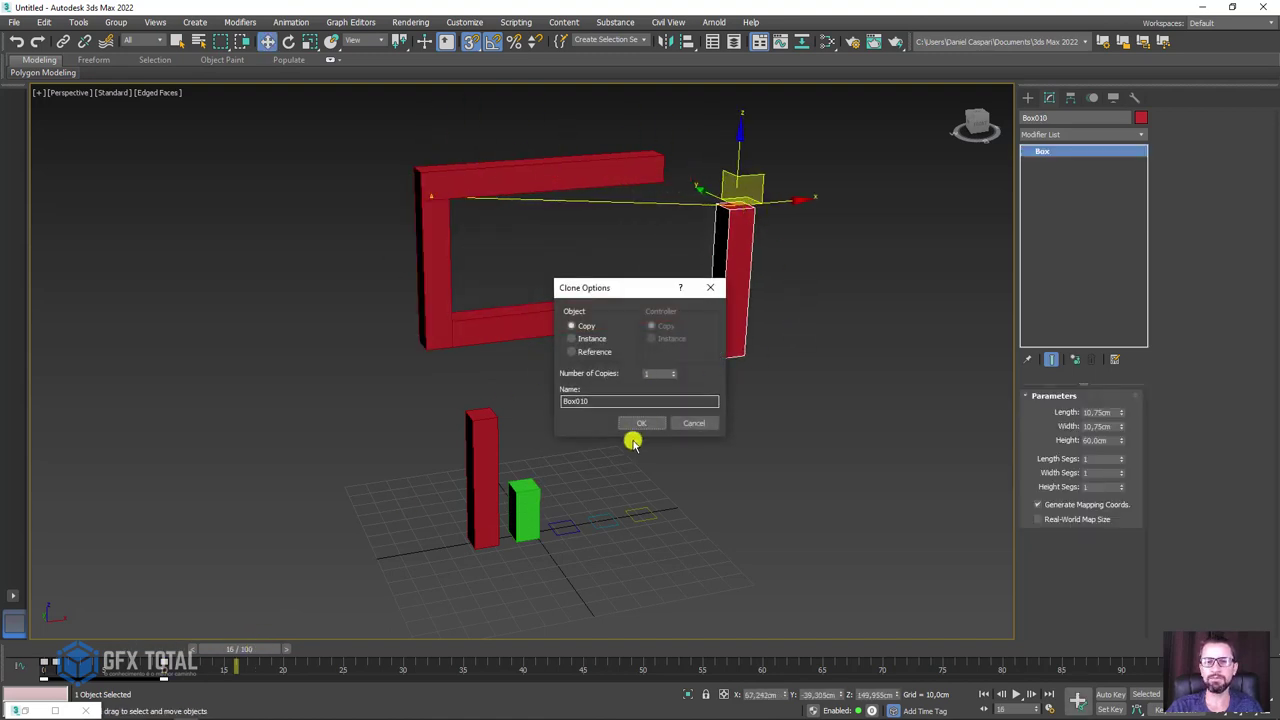
click(643, 423)
- Flip Box010 180° and move it down to close the rectangle, then scrub to frame 0
key(e)
mouse_move(703, 157)
mouse_down()
mouse_move(674, 214)
mouse_move(691, 305)
mouse_move(724, 368)
mouse_up()
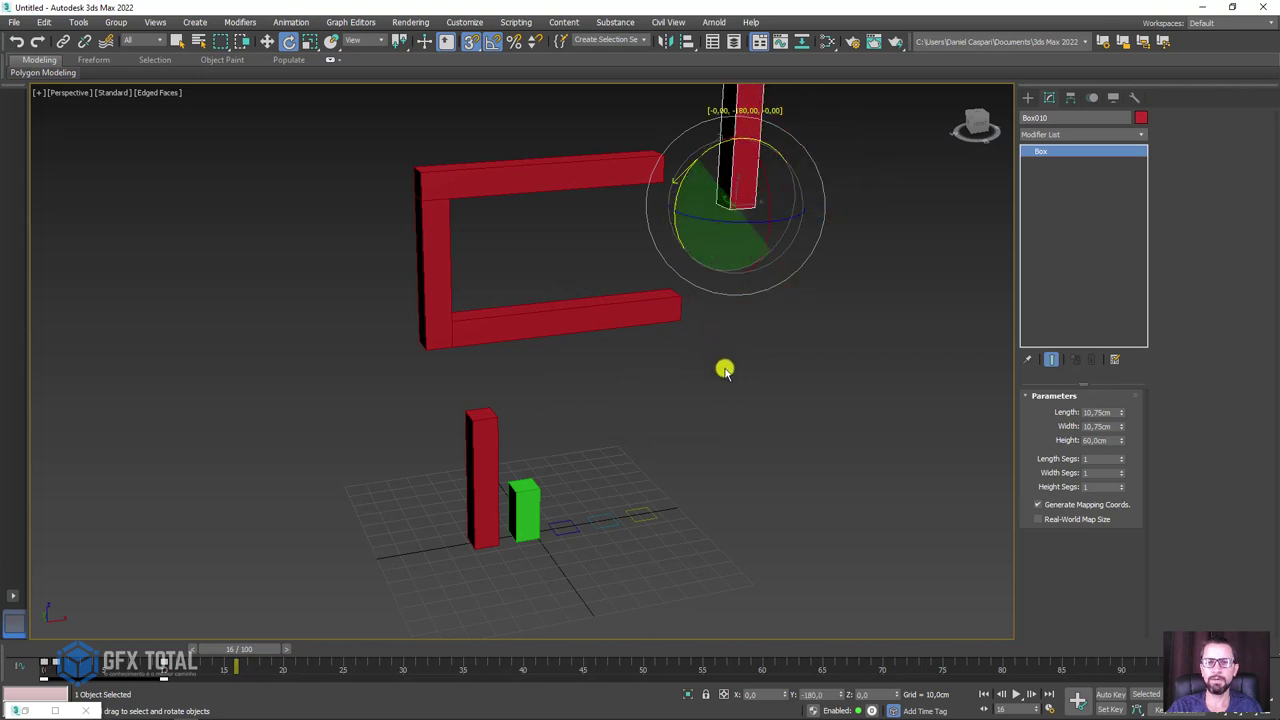
scroll(749, 223, up, 3)
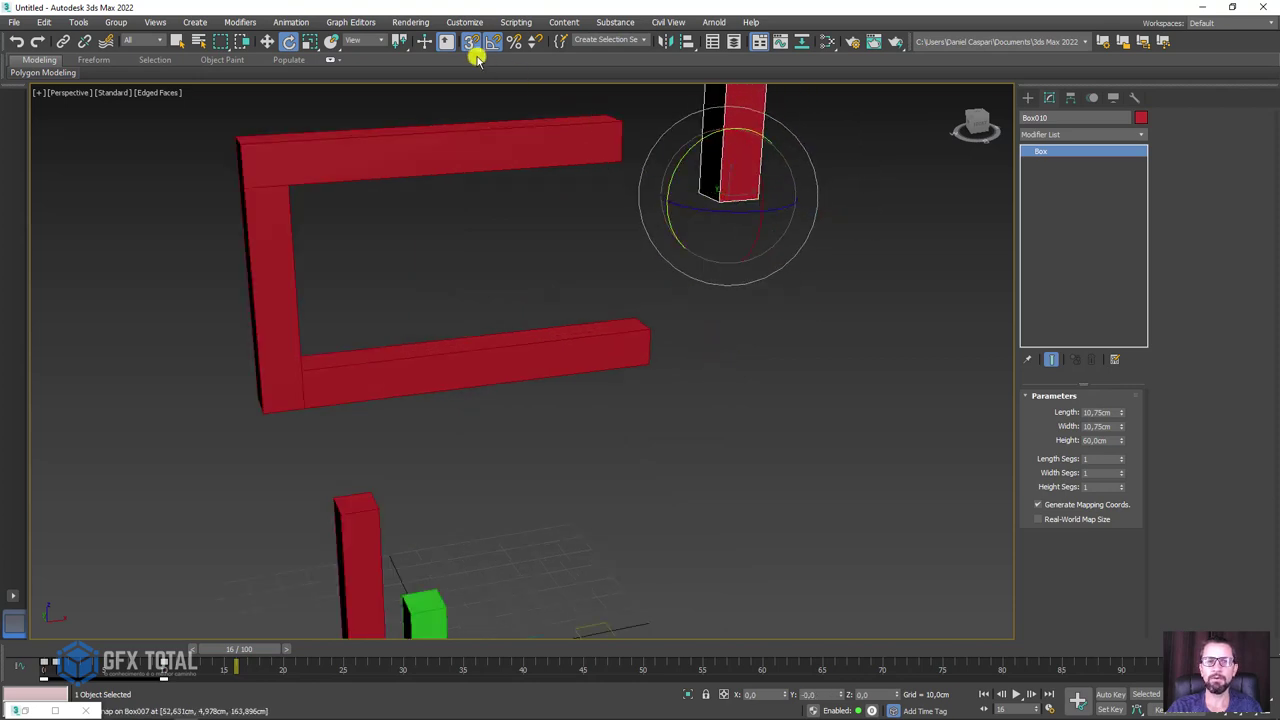
click(267, 41)
mouse_move(723, 197)
mouse_down()
mouse_move(692, 298)
mouse_move(651, 352)
mouse_move(646, 320)
mouse_move(631, 320)
mouse_move(660, 328)
mouse_move(646, 340)
mouse_up()
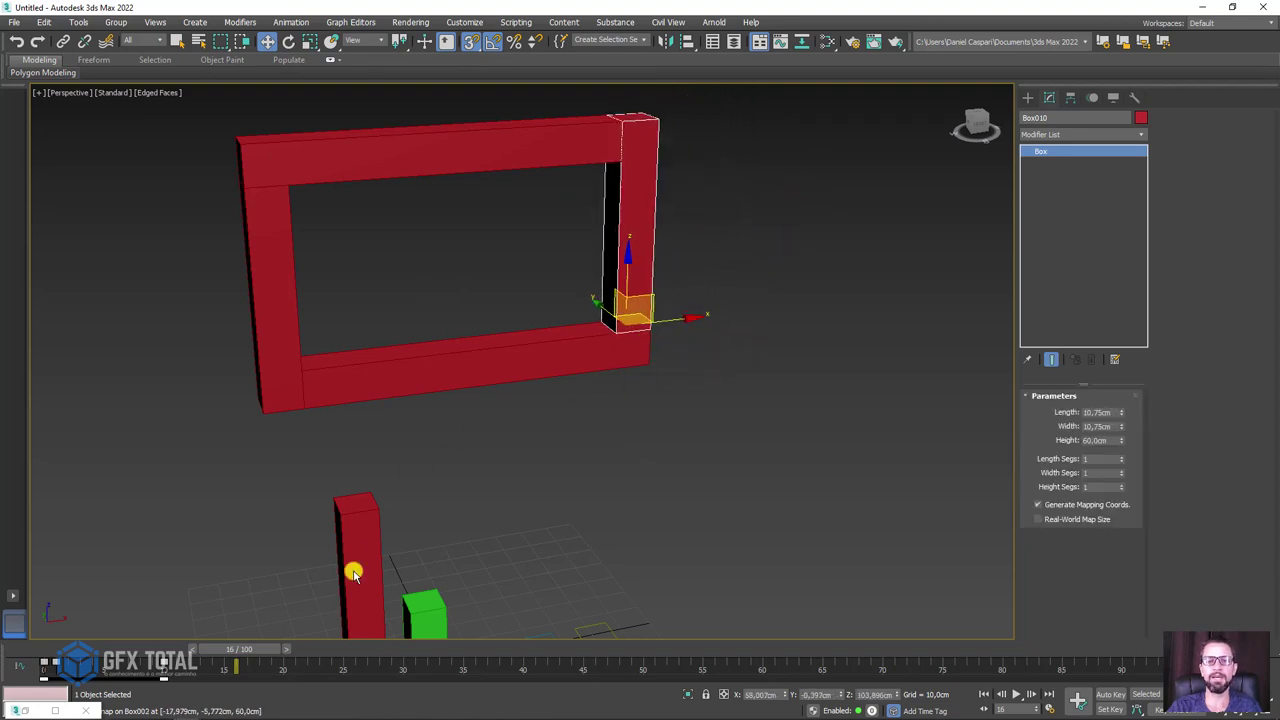
mouse_move(259, 648)
mouse_down()
mouse_move(52, 648)
mouse_move(206, 648)
mouse_up()
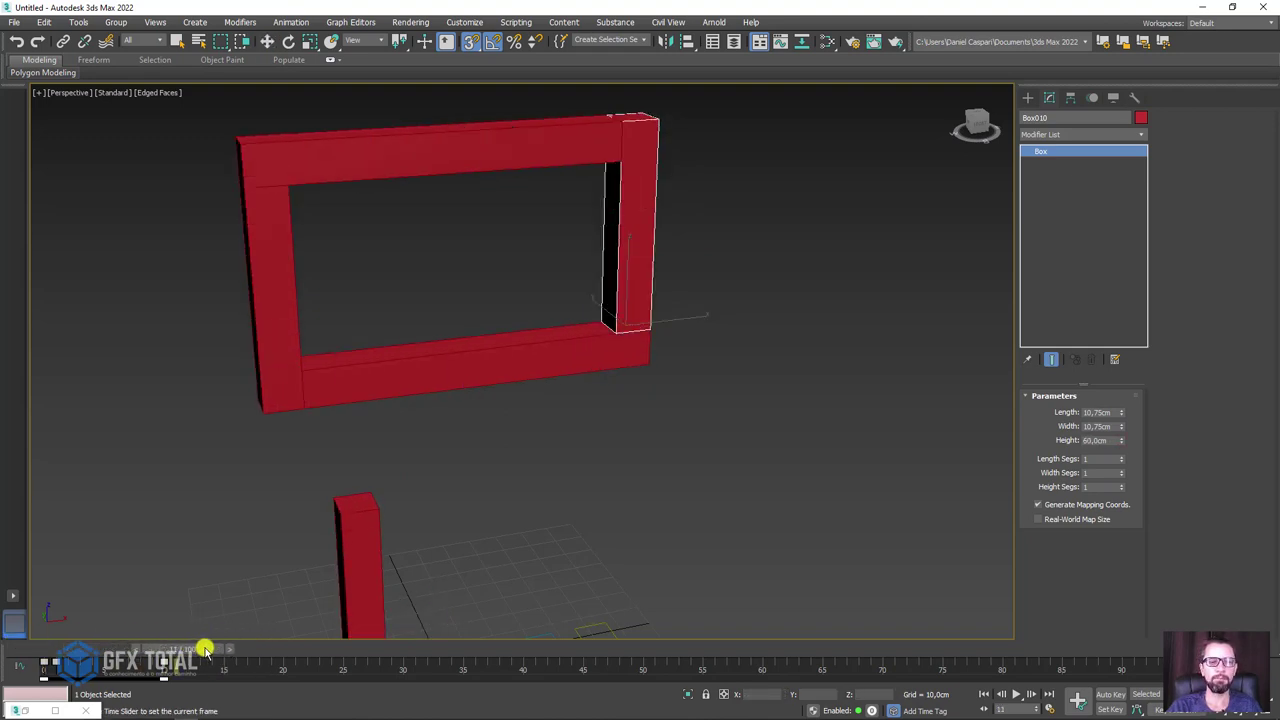
- Select the three sides except the top beam, turn off snaps, and shift their keys 10 frames later
key(w)
mouse_move(569, 391)
alt+middle_down()
mouse_move(746, 423)
mouse_move(856, 397)
alt+middle_up()
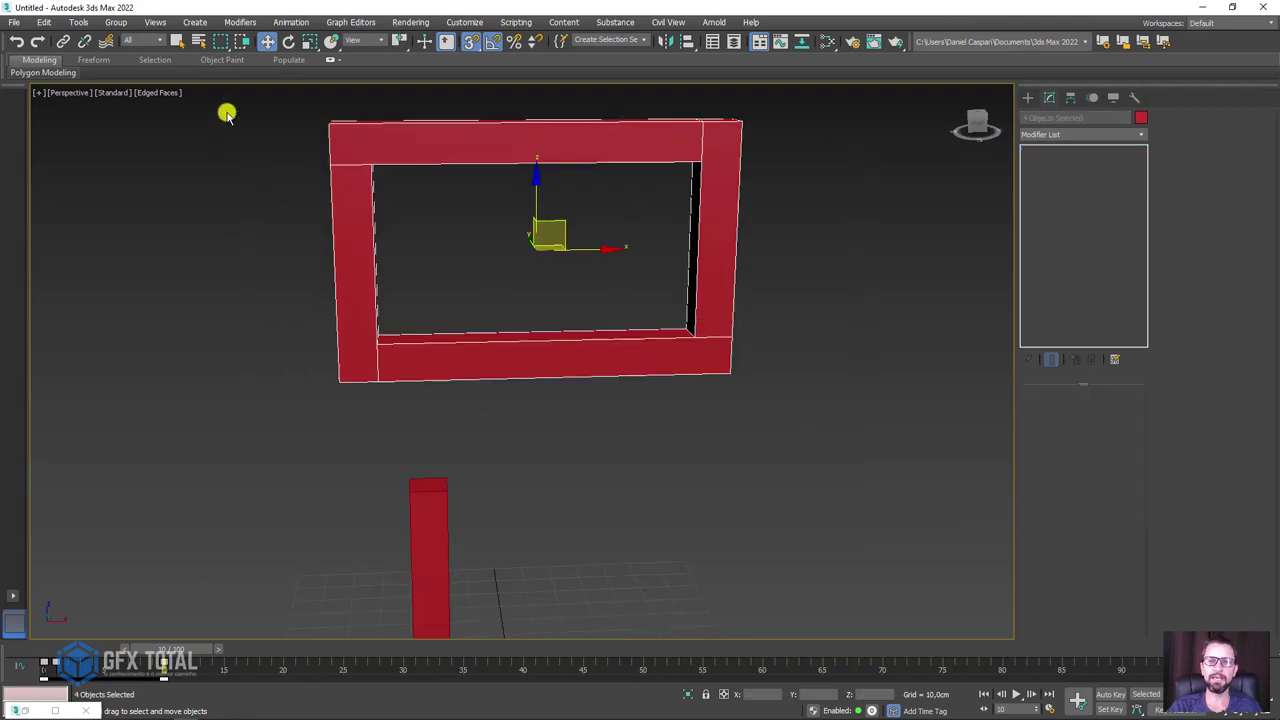
key(ctrl+q)
alt+drag(535, 203, 533, 206)
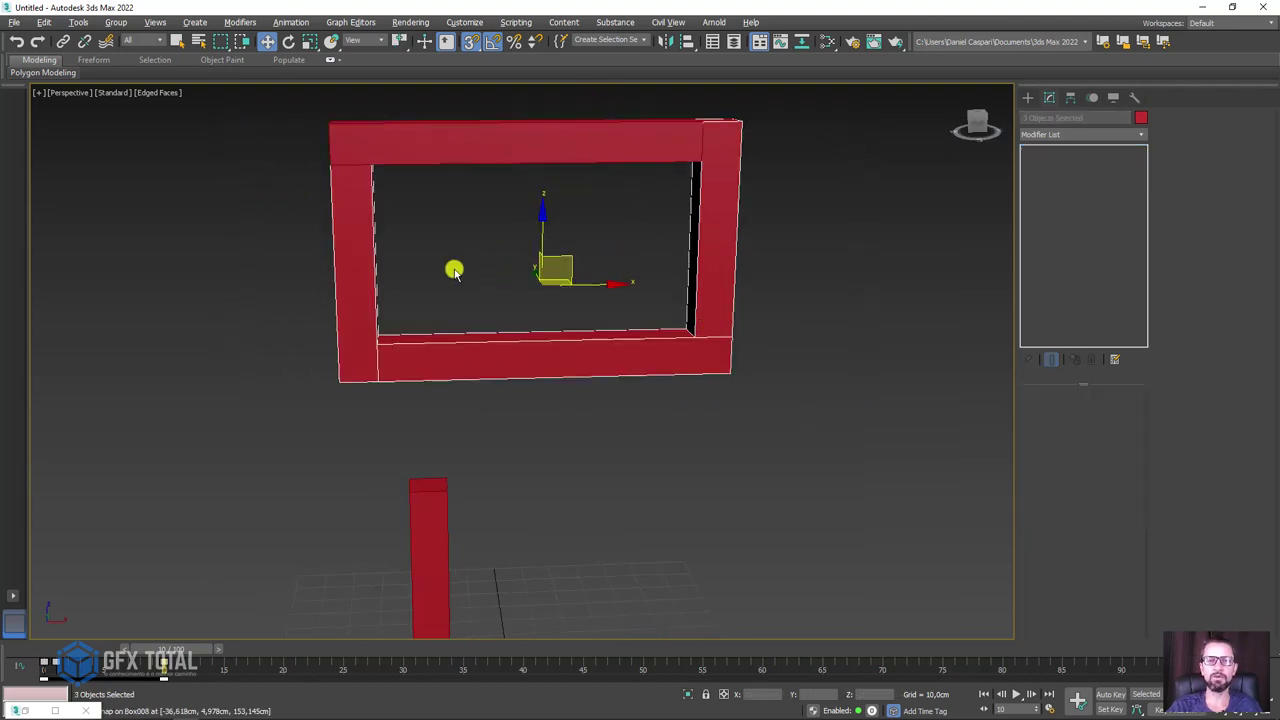
click(470, 41)
alt+middle_drag(432, 292, 444, 296)
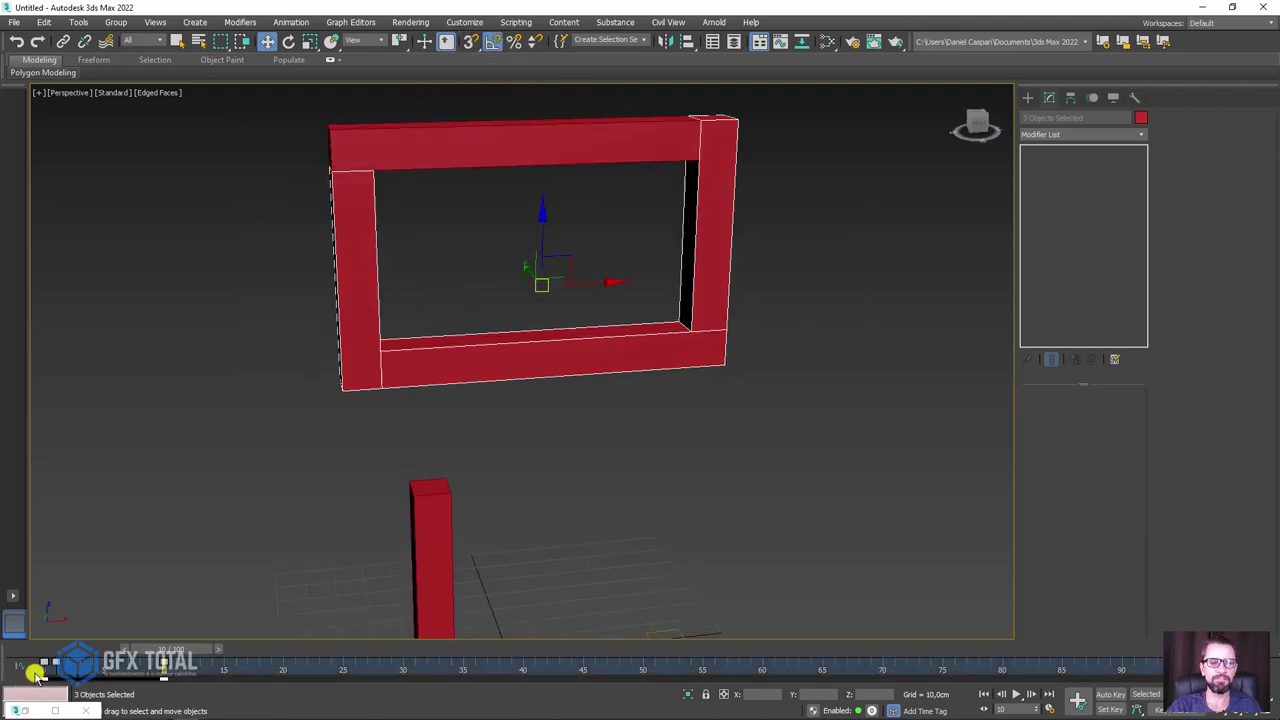
drag(46, 663, 164, 684)
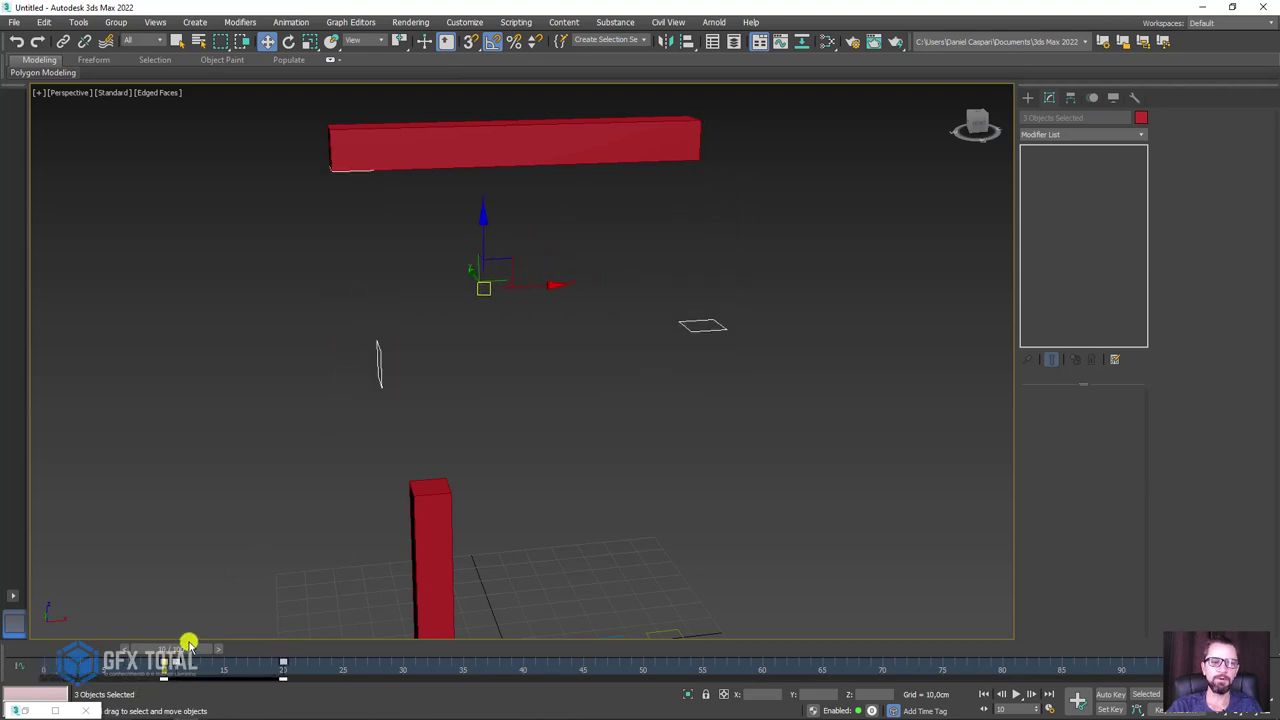
mouse_move(188, 643)
mouse_down()
mouse_move(429, 660)
mouse_move(613, 650)
mouse_up()
- Shift the keys of the remaining two sides, then the right side alone, 10 more frames each
drag(434, 189, 294, 254)
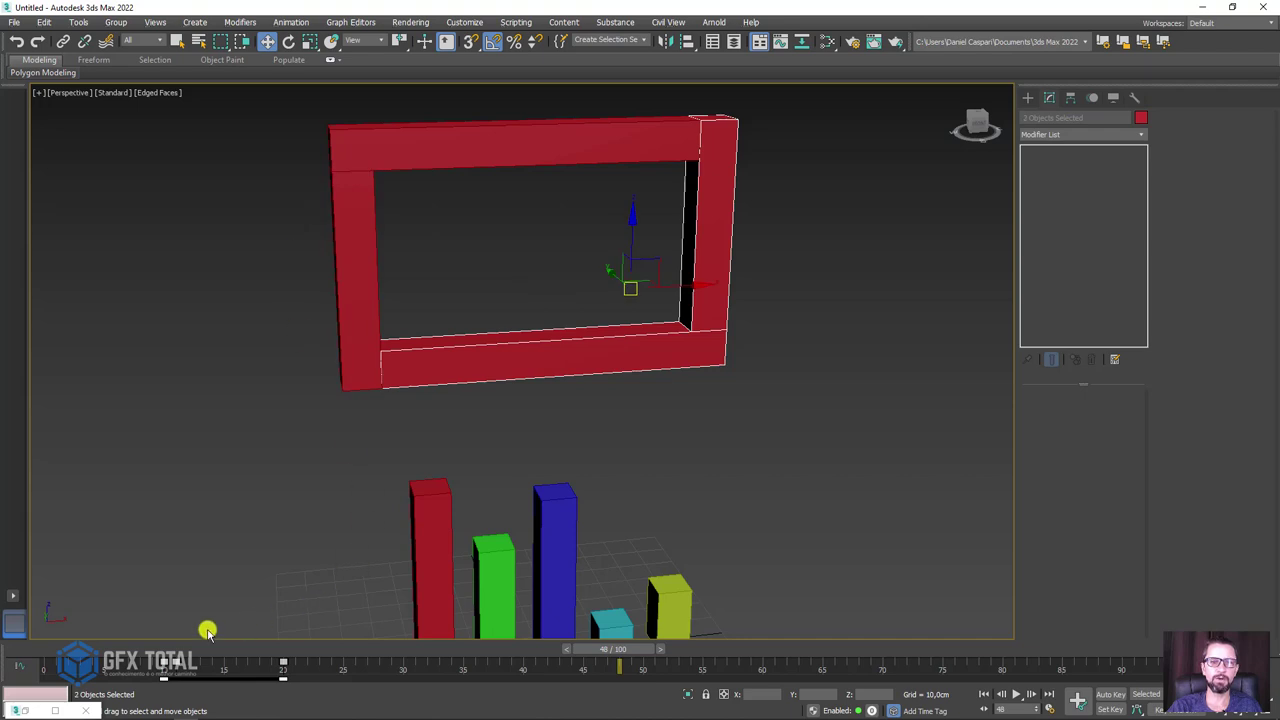
drag(164, 663, 284, 665)
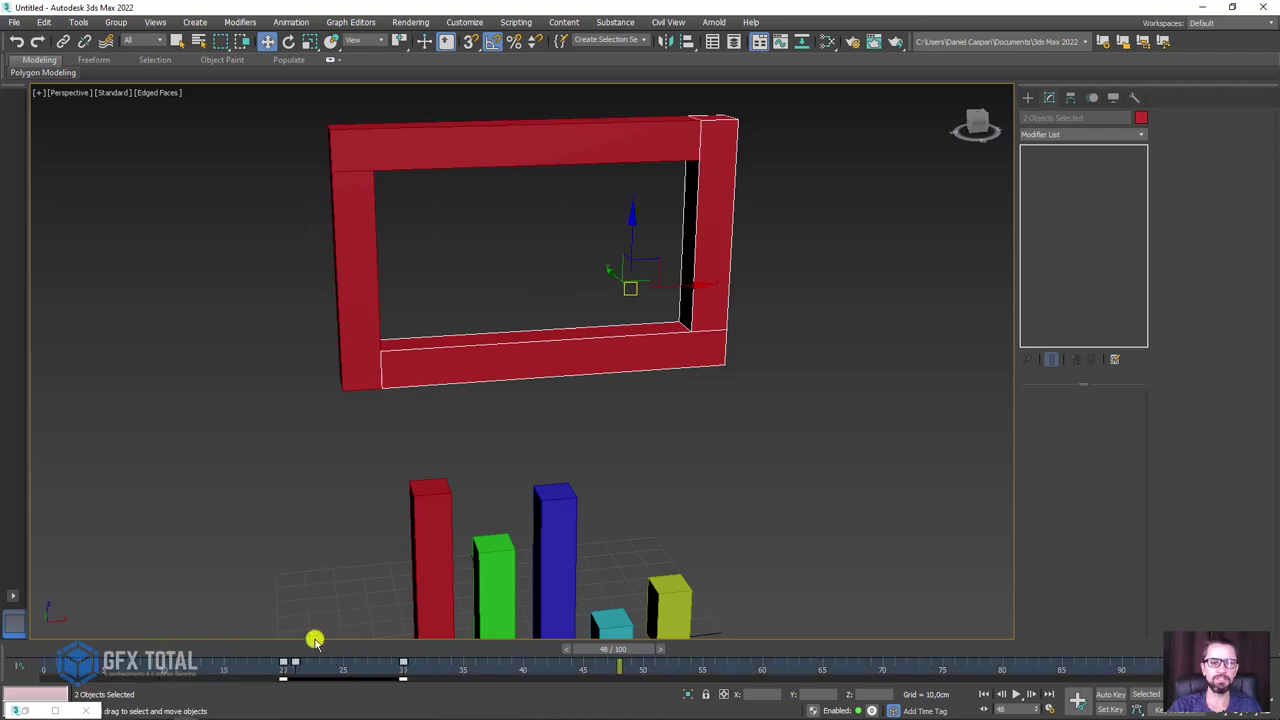
drag(440, 448, 406, 317)
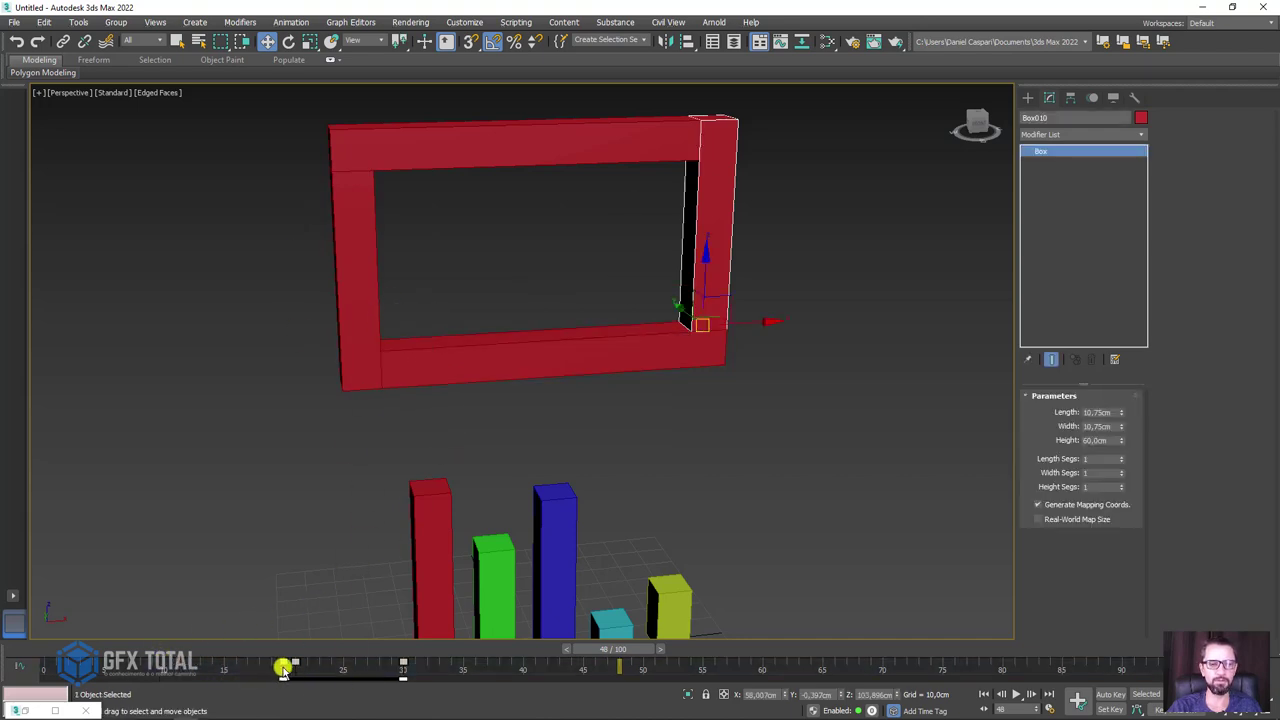
drag(284, 670, 400, 671)
mouse_move(608, 657)
mouse_down()
mouse_move(149, 646)
mouse_move(677, 641)
mouse_move(20, 645)
mouse_up()
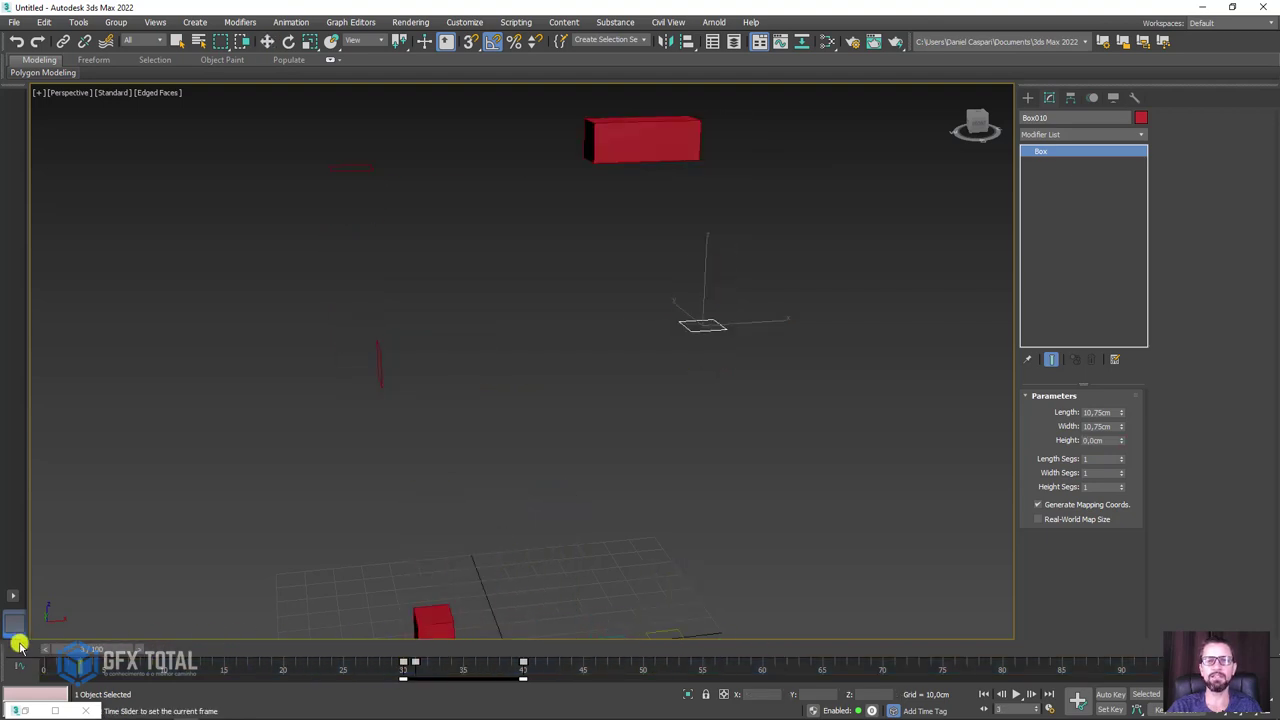
key(w)
click(340, 368)
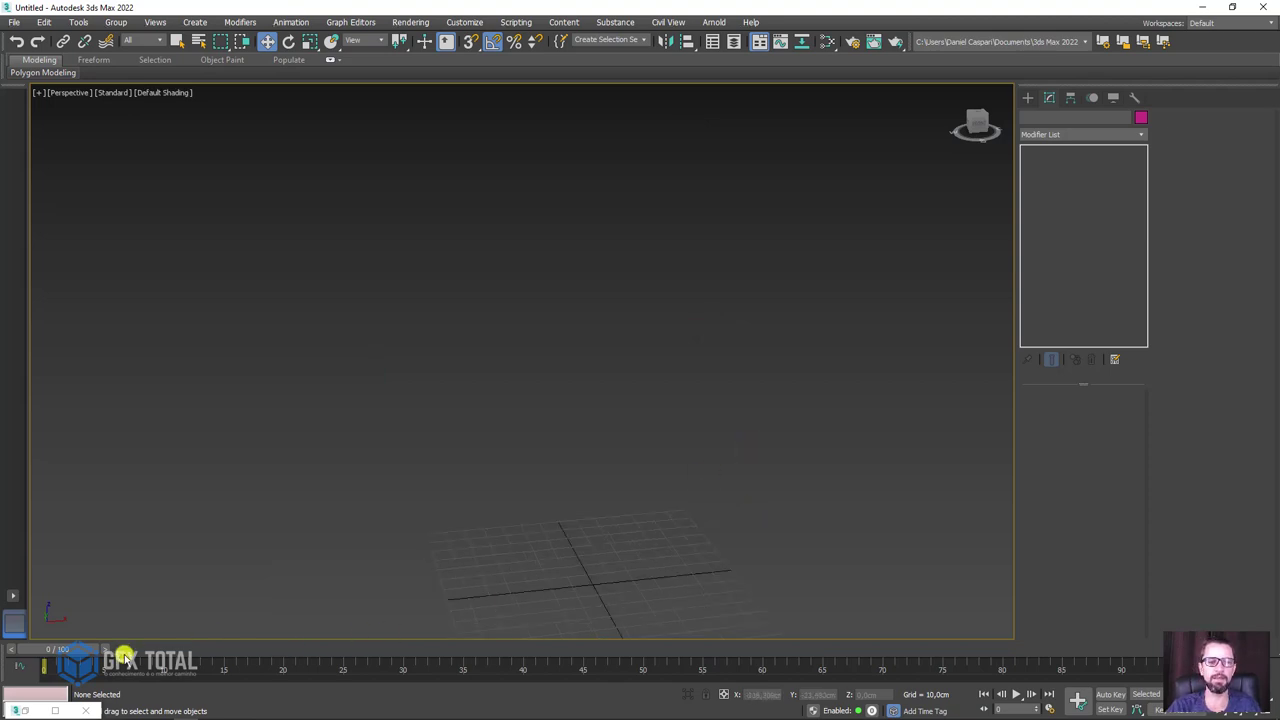
- Scrub to frame 44 and compare the finished red rectangle with Pedido.pdf
mouse_move(122, 656)
mouse_down()
mouse_move(110, 650)
mouse_move(603, 640)
mouse_move(72, 668)
mouse_move(566, 663)
mouse_up()
middle_drag(706, 529, 355, 458)
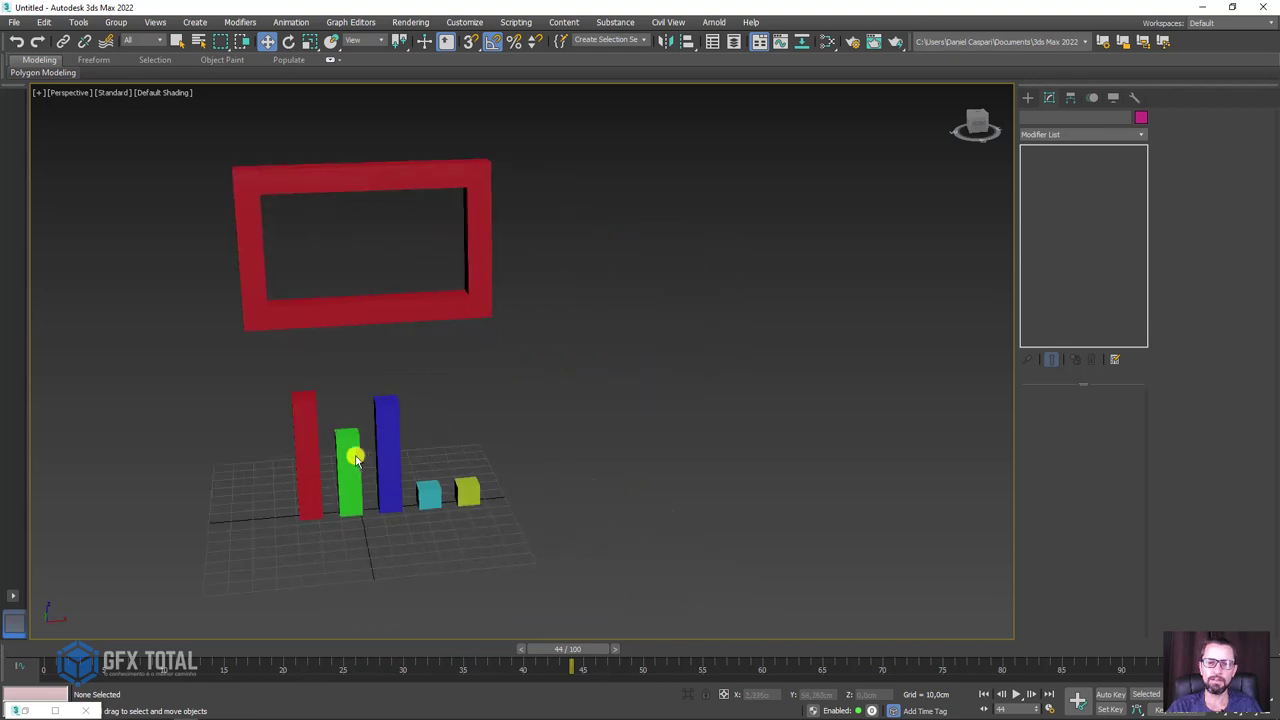
mouse_move(268, 714)
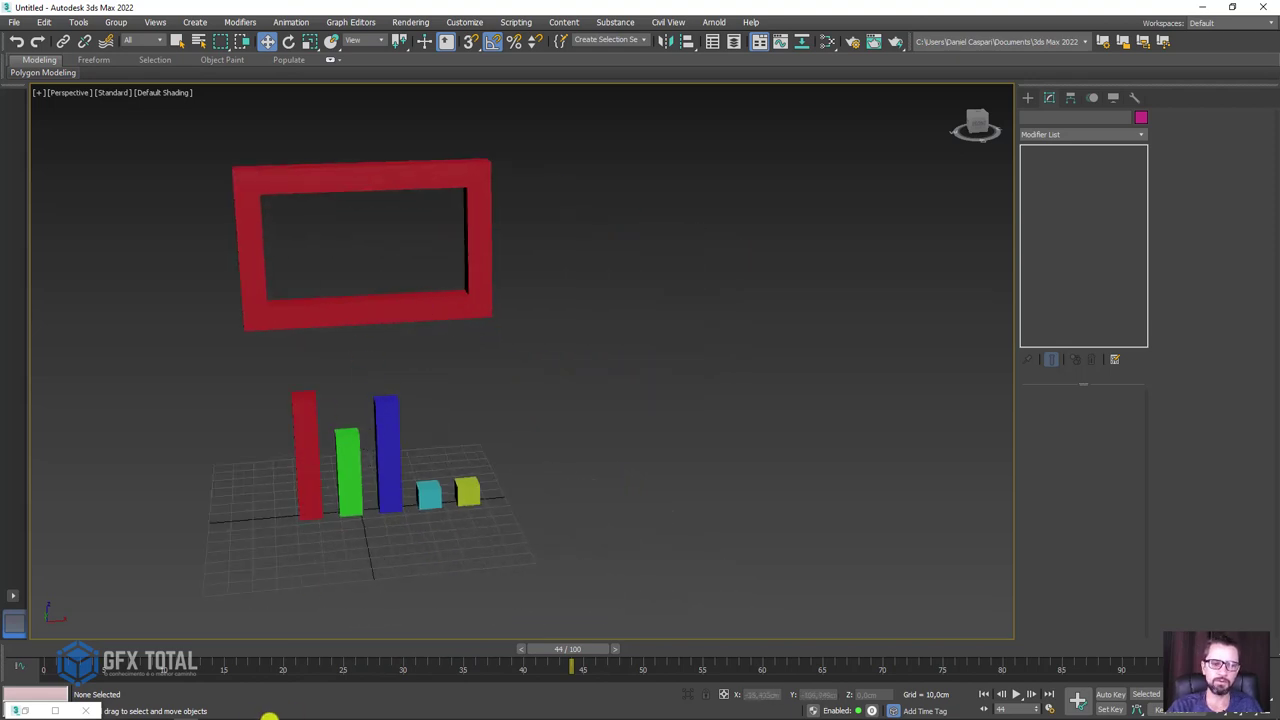
click(210, 710)
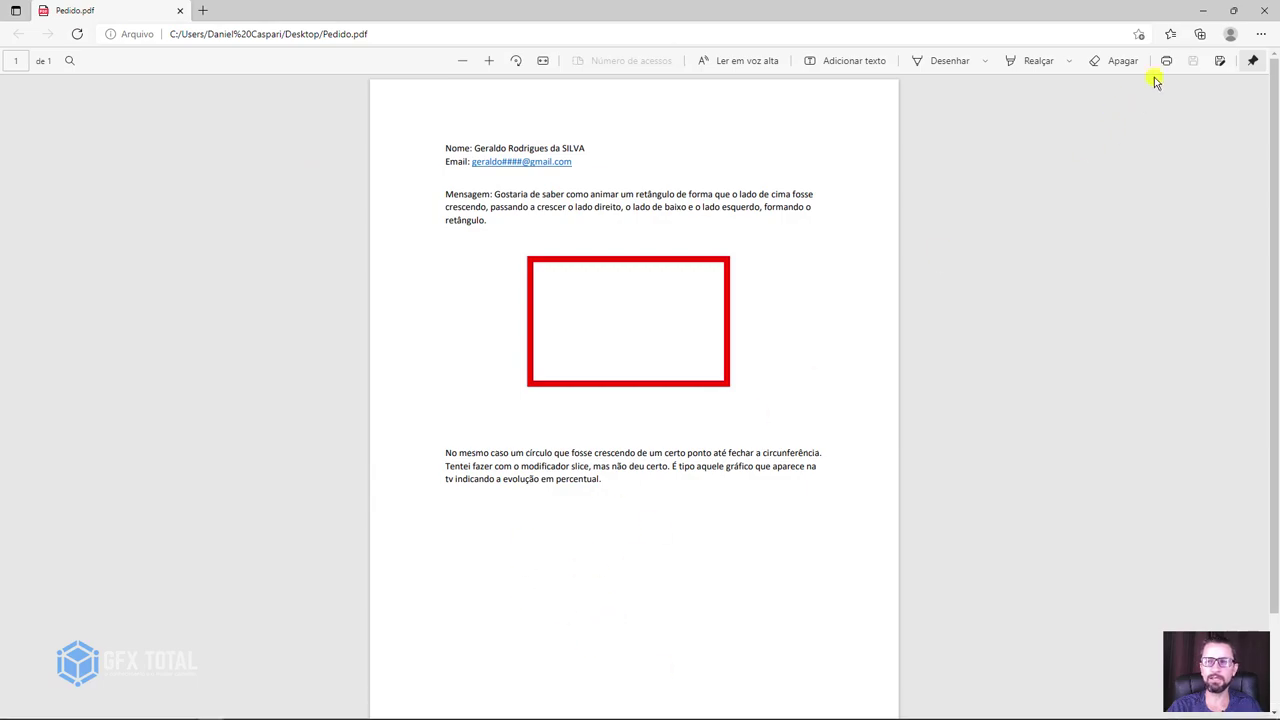
click(1200, 10)
middle_drag(737, 306, 667, 310)
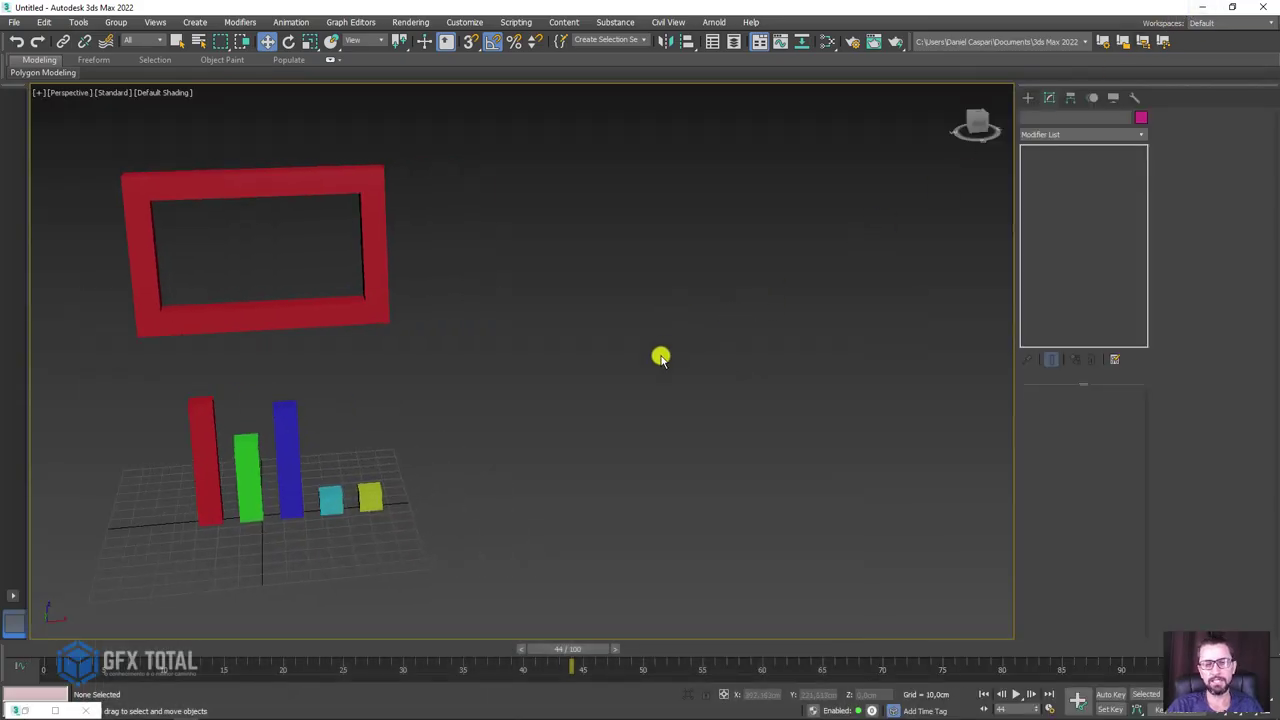
- Draw a wide, flat Cylinder001 beside the bar chart and show edged faces
middle_drag(660, 354, 600, 400)
click(1027, 97)
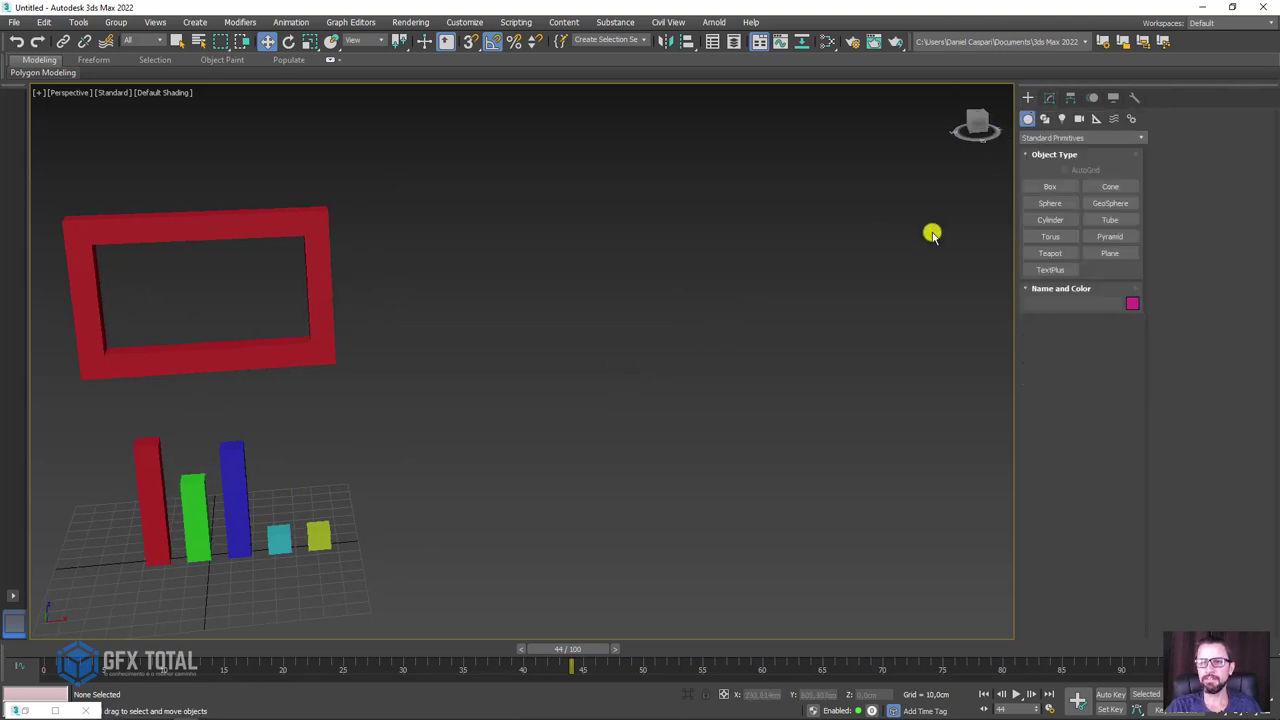
click(1050, 220)
drag(523, 530, 650, 545)
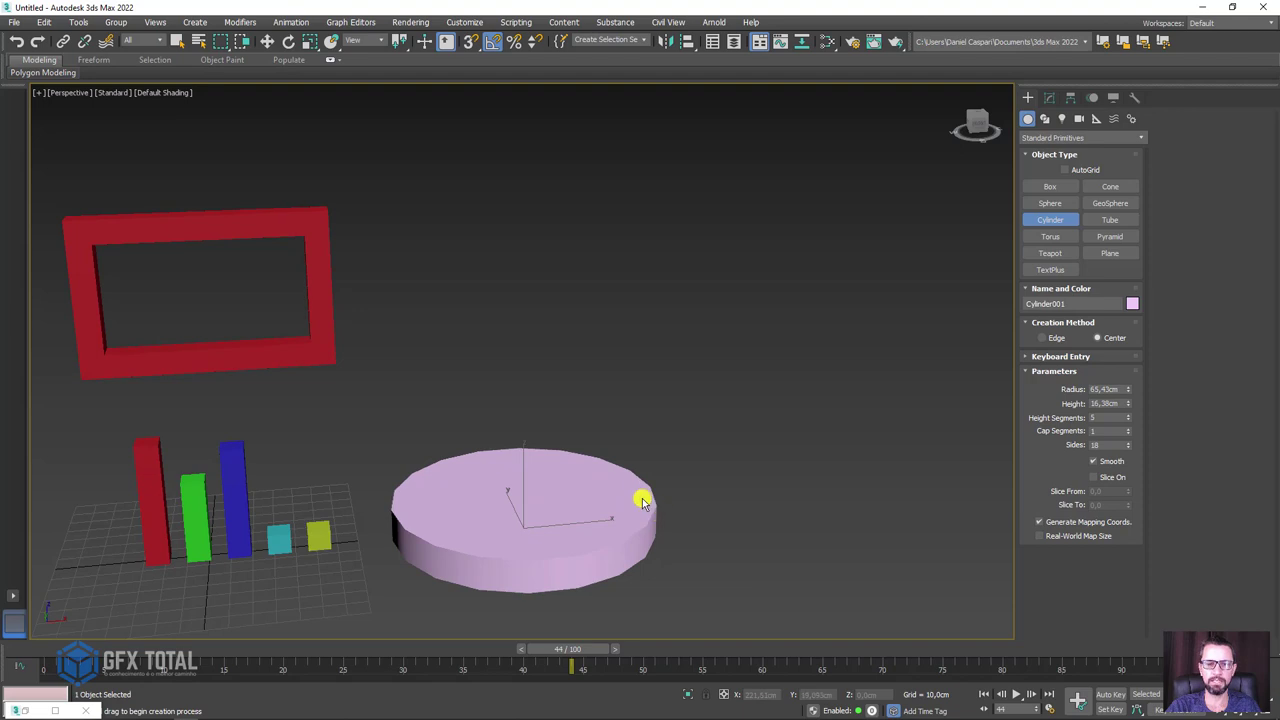
middle_drag(642, 502, 687, 445)
key(F4)
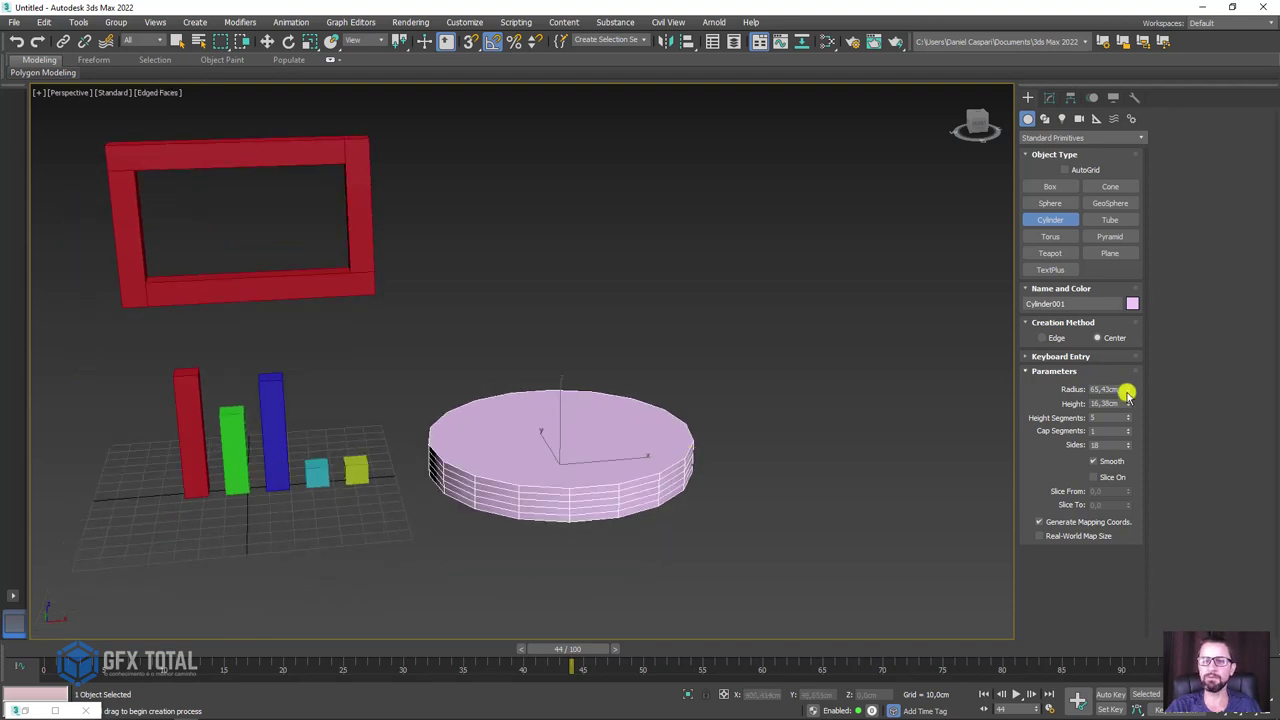
- Give Cylinder001 1 height segment and 64 sides
scroll(610, 512, up, 4)
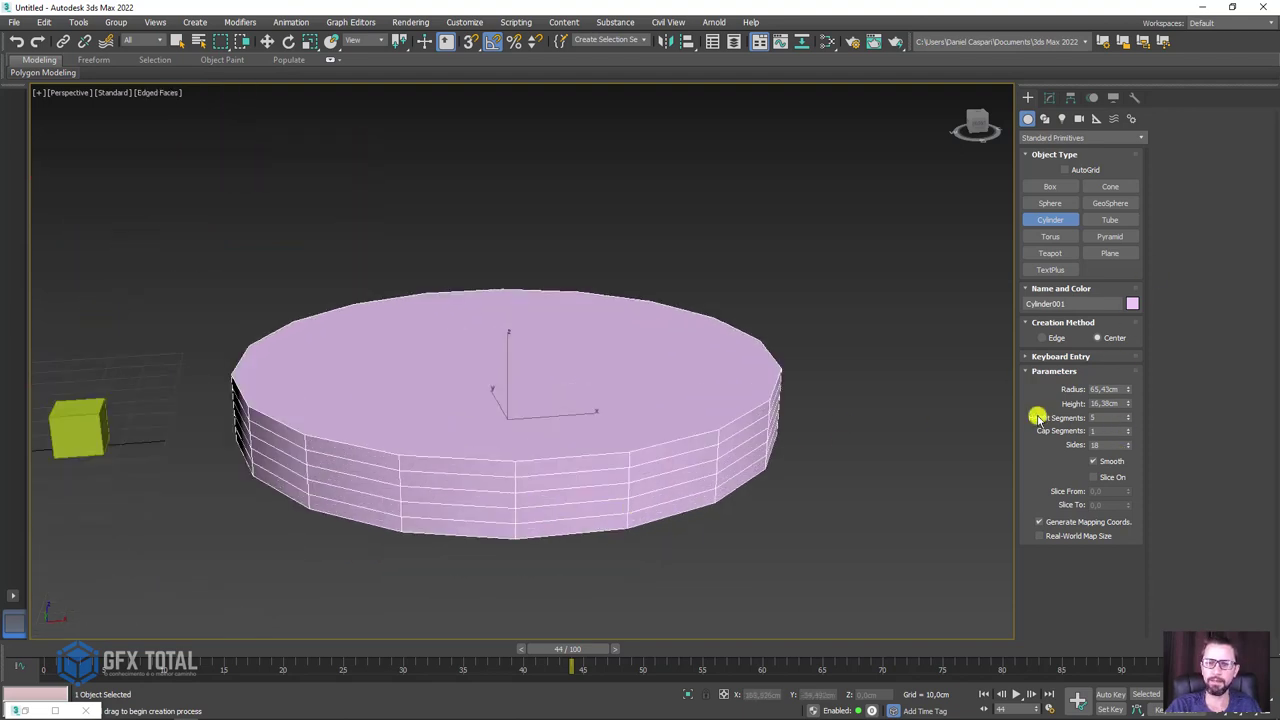
drag(1127, 420, 1128, 427)
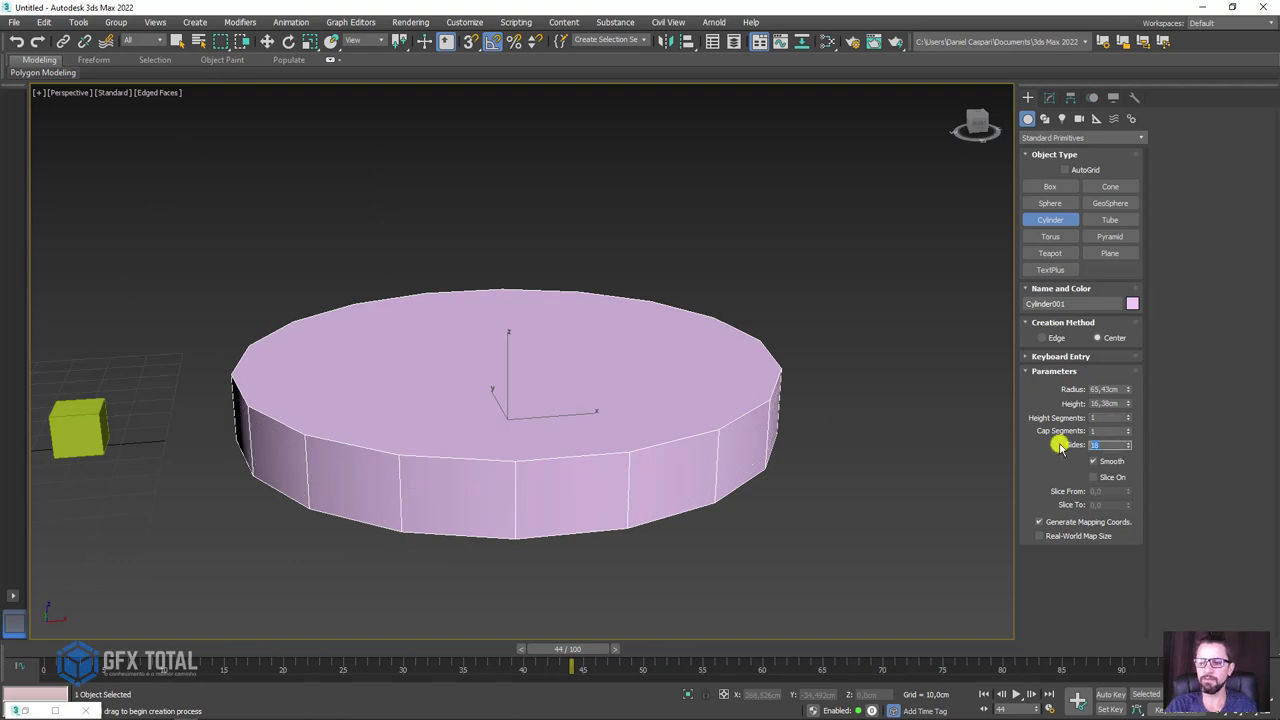
text(64)
key(Return)
scroll(698, 428, down, 3)
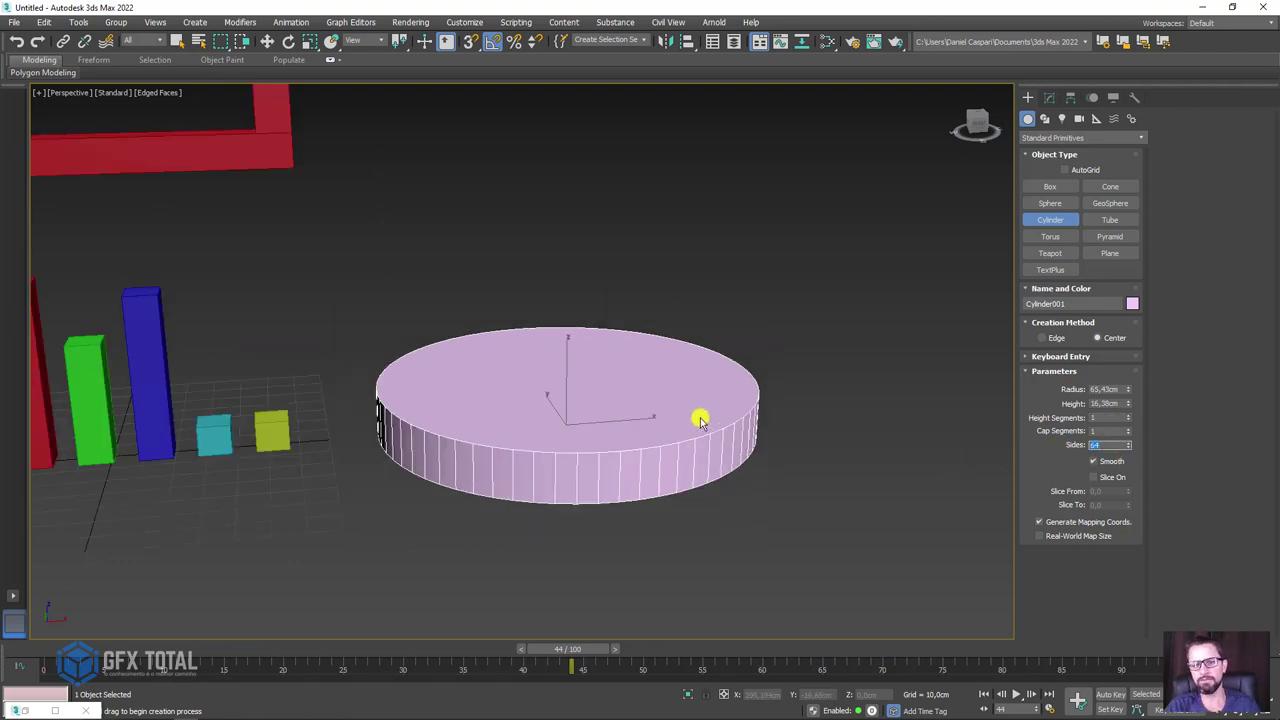
mouse_move(694, 420)
alt+middle_down()
mouse_move(694, 491)
mouse_move(706, 429)
mouse_move(800, 520)
alt+middle_up()
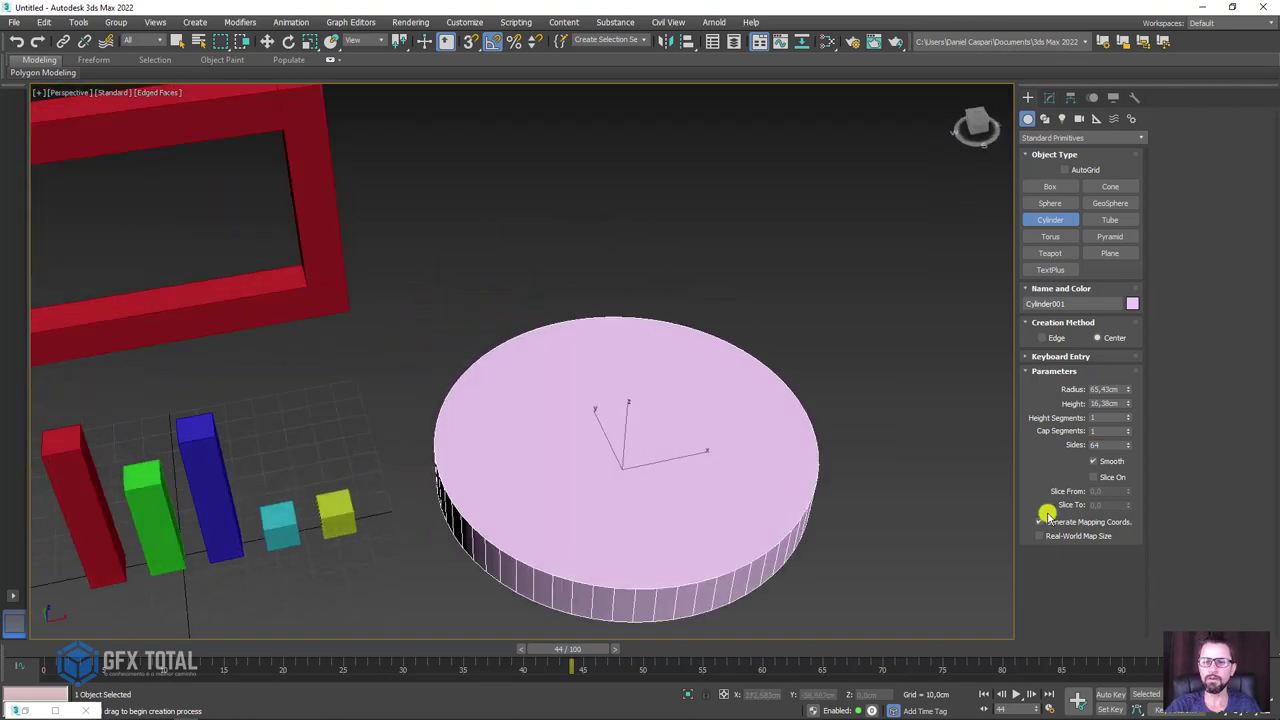
- Turn on Slice On for the pink cylinder, trying the slice spinners, then reset Slice From to 0
click(1095, 479)
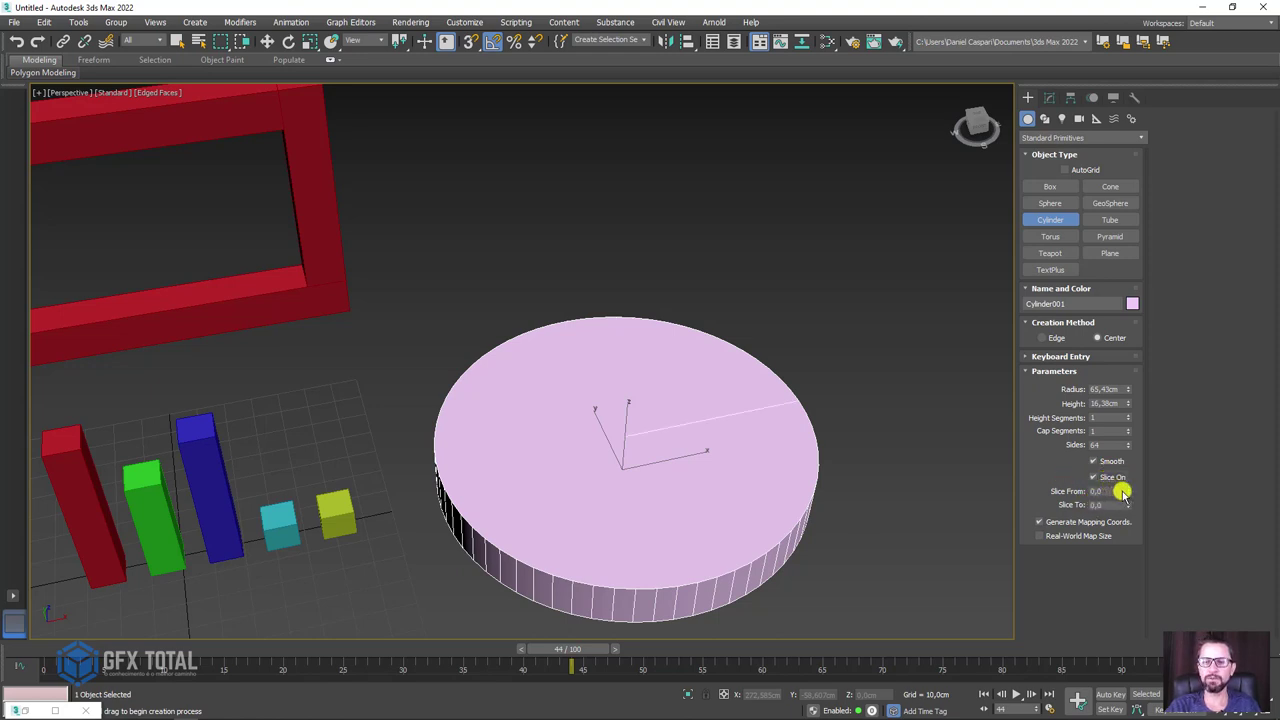
mouse_move(1130, 491)
mouse_down()
mouse_move(1088, 143)
mouse_move(1127, 255)
mouse_move(1143, 426)
mouse_up()
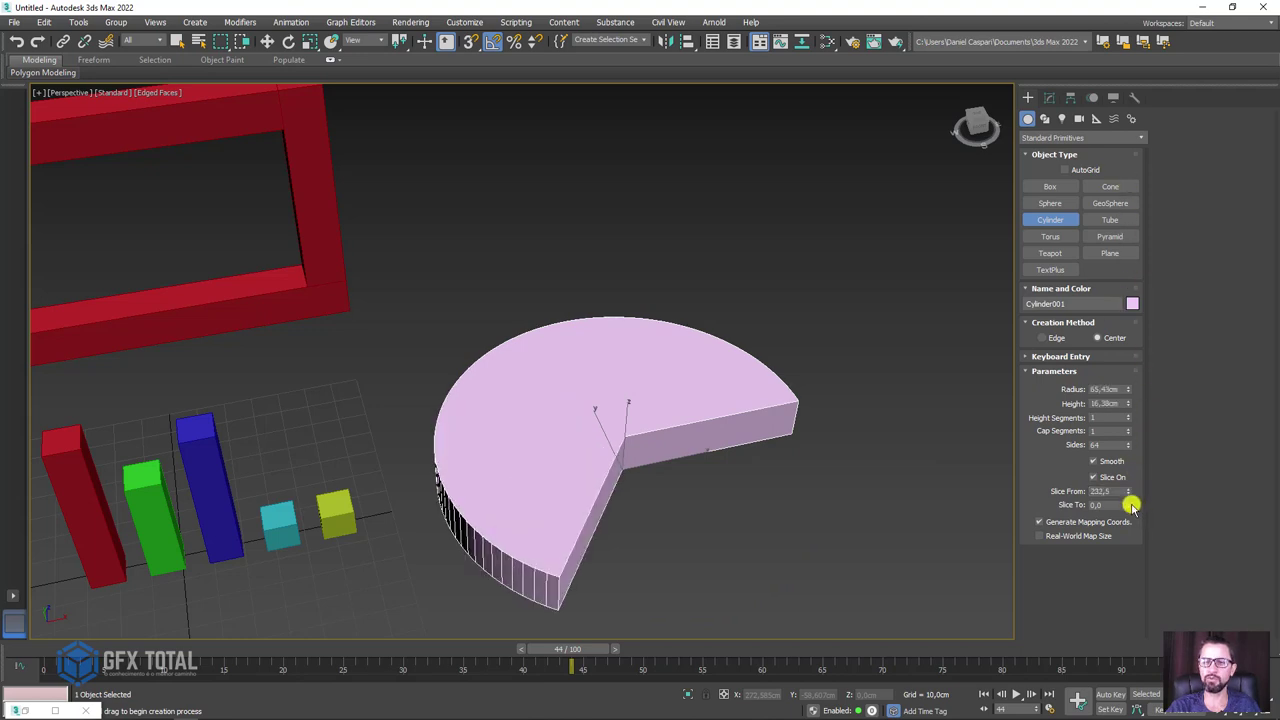
mouse_move(1128, 505)
mouse_down()
mouse_move(1131, 480)
mouse_move(1127, 634)
mouse_move(1146, 517)
mouse_move(1129, 454)
mouse_move(1085, 487)
mouse_up()
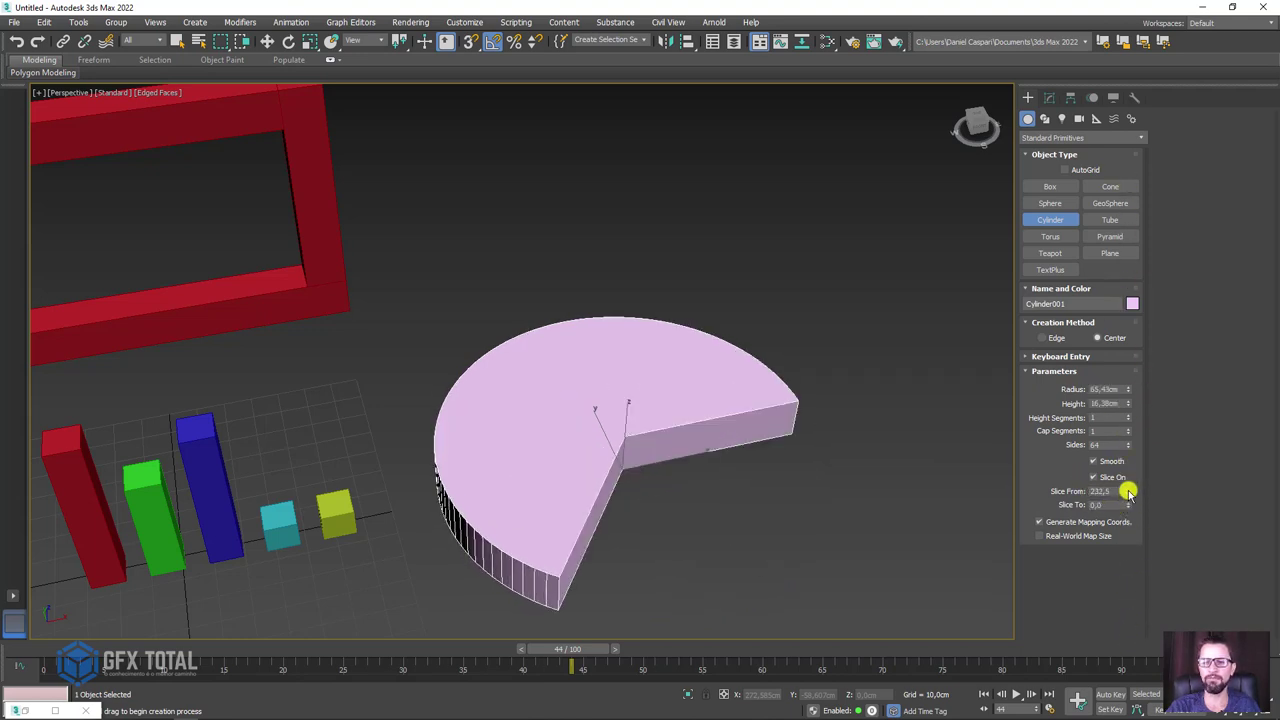
right_click(1128, 491)
- Rotate the pink disc 90° about its Z axis
key(e)
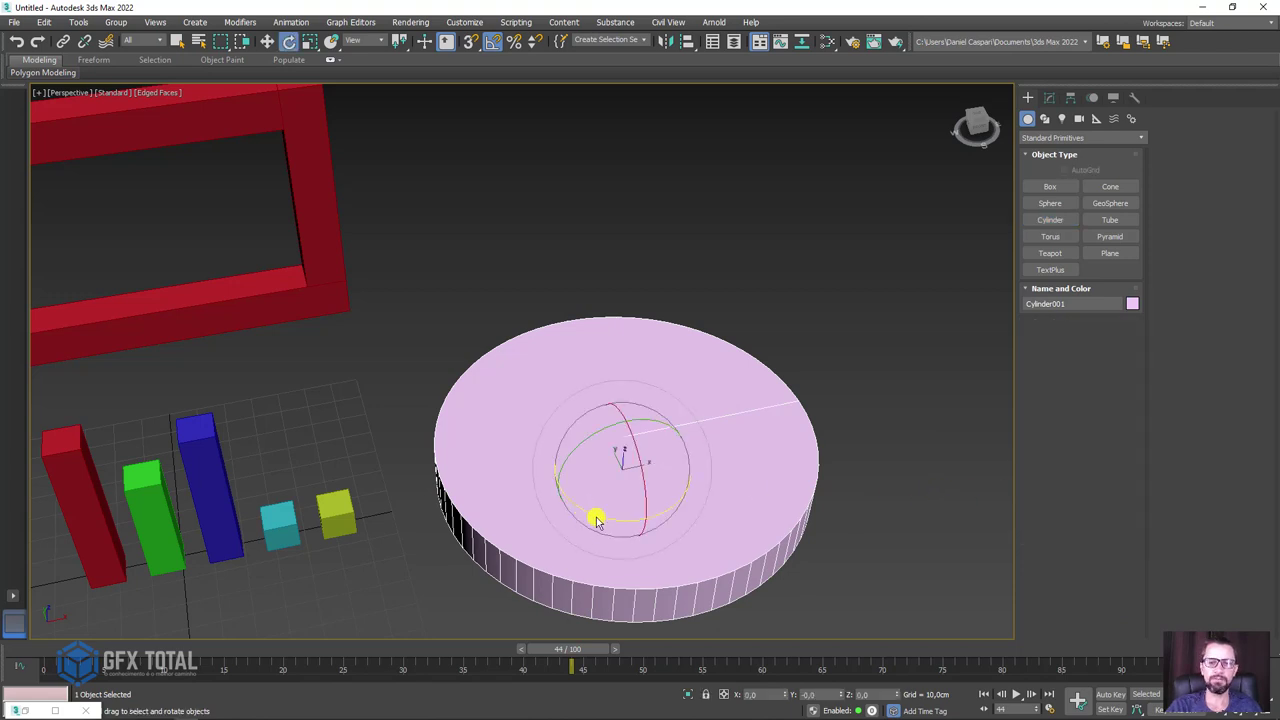
mouse_move(594, 517)
mouse_down()
mouse_move(666, 514)
mouse_move(655, 526)
mouse_up()
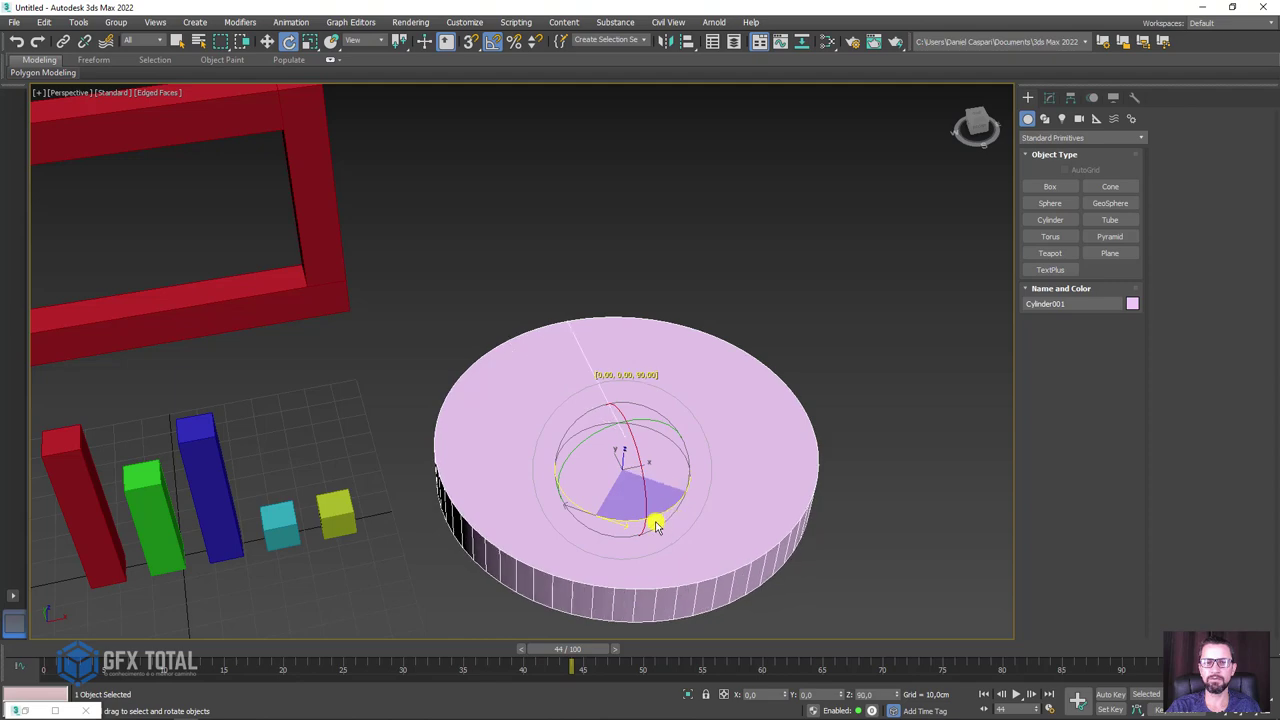
alt+middle_drag(789, 457, 870, 324)
click(1049, 97)
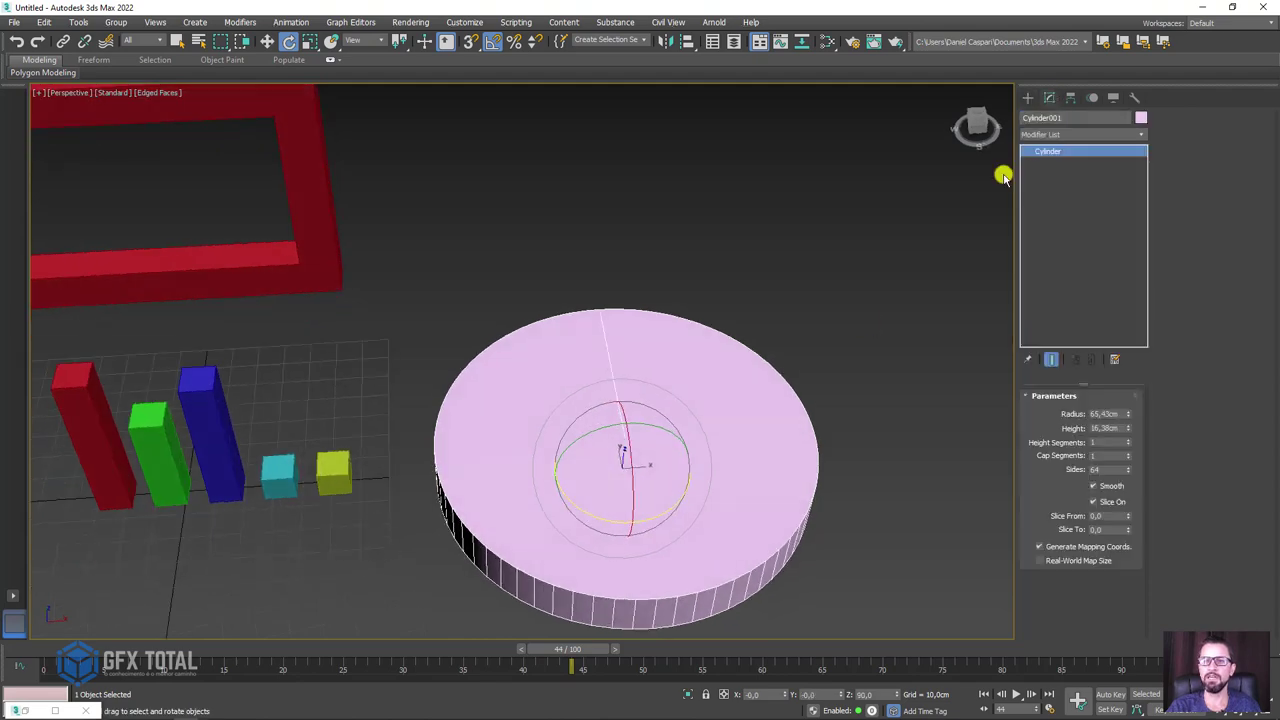
middle_drag(838, 402, 816, 285)
scroll(814, 295, down, 5)
scroll(770, 360, up, 2)
scroll(729, 414, up, 3)
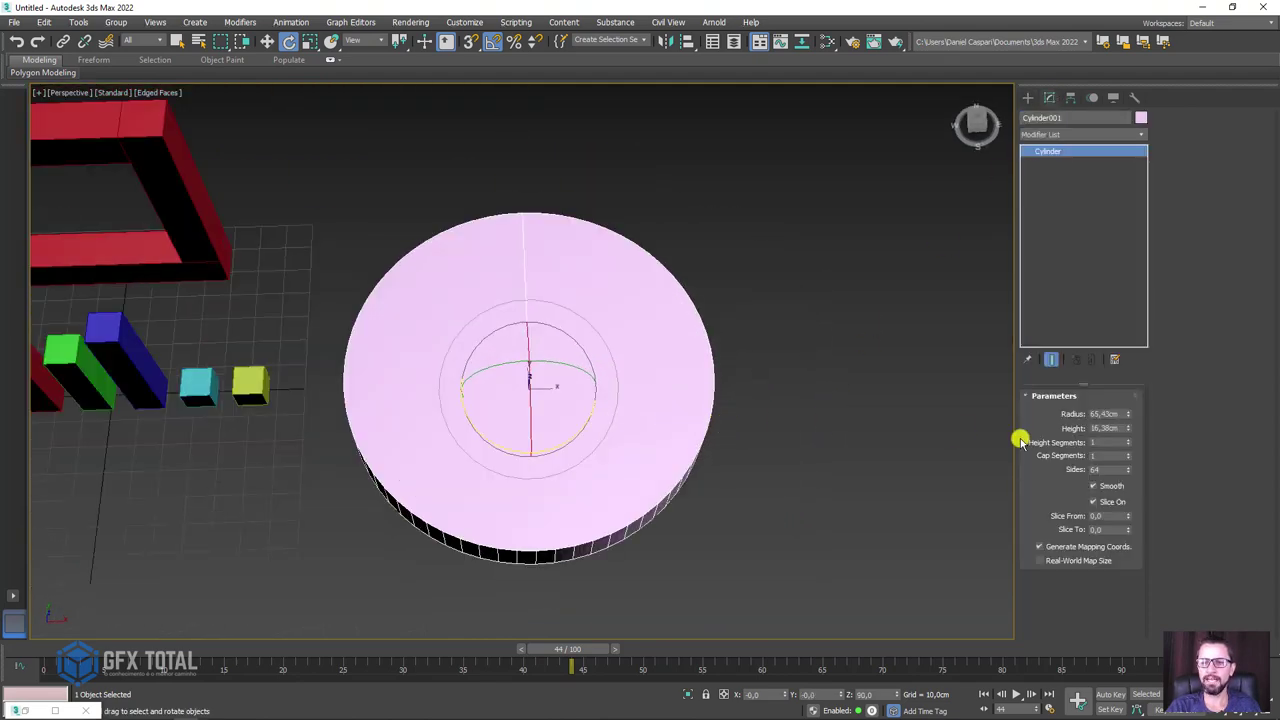
- Return the time slider to frame 0 and turn on Auto Key
drag(594, 648, 45, 648)
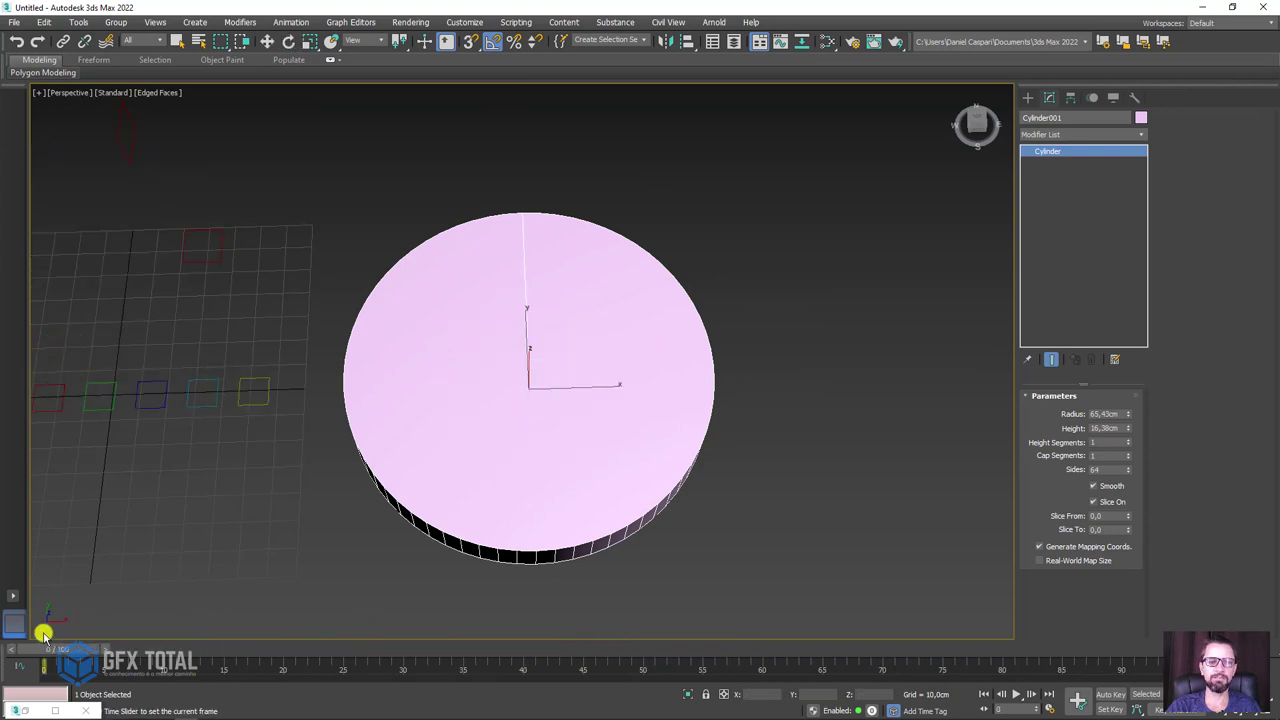
middle_drag(407, 497, 508, 477)
key(w)
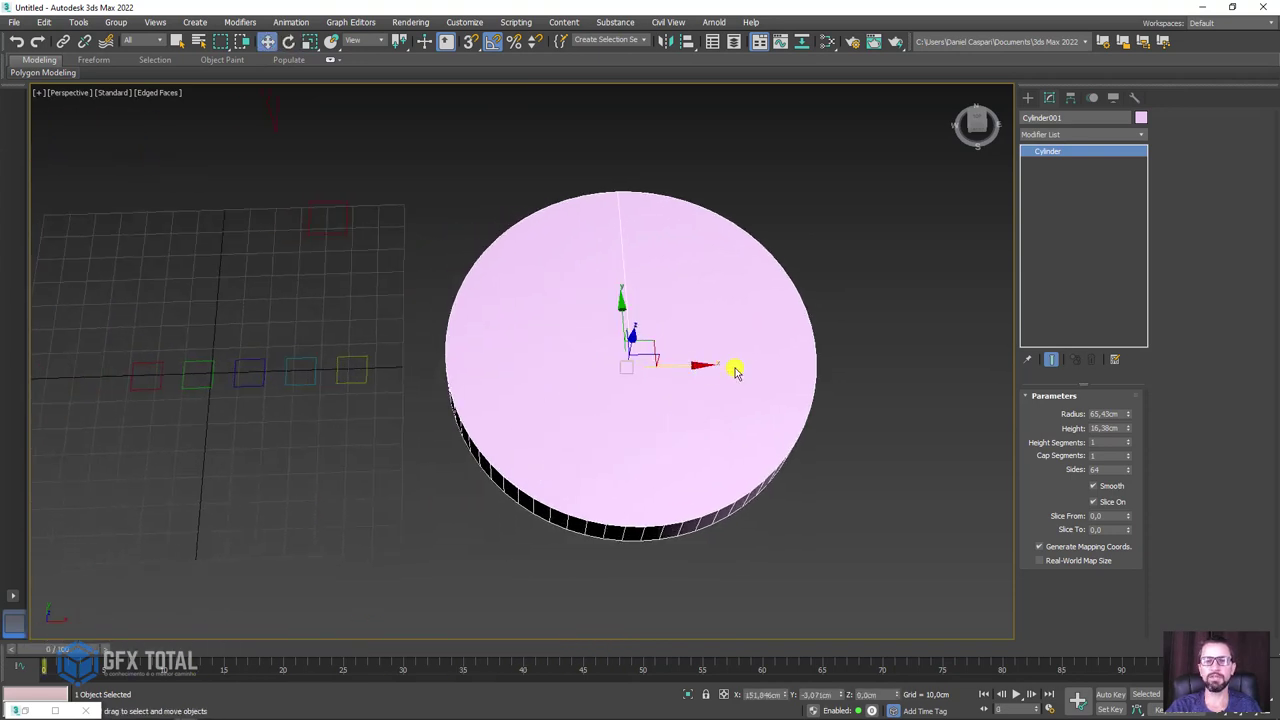
mouse_move(735, 371)
alt+middle_down()
mouse_move(751, 397)
mouse_move(771, 380)
mouse_move(988, 477)
alt+middle_up()
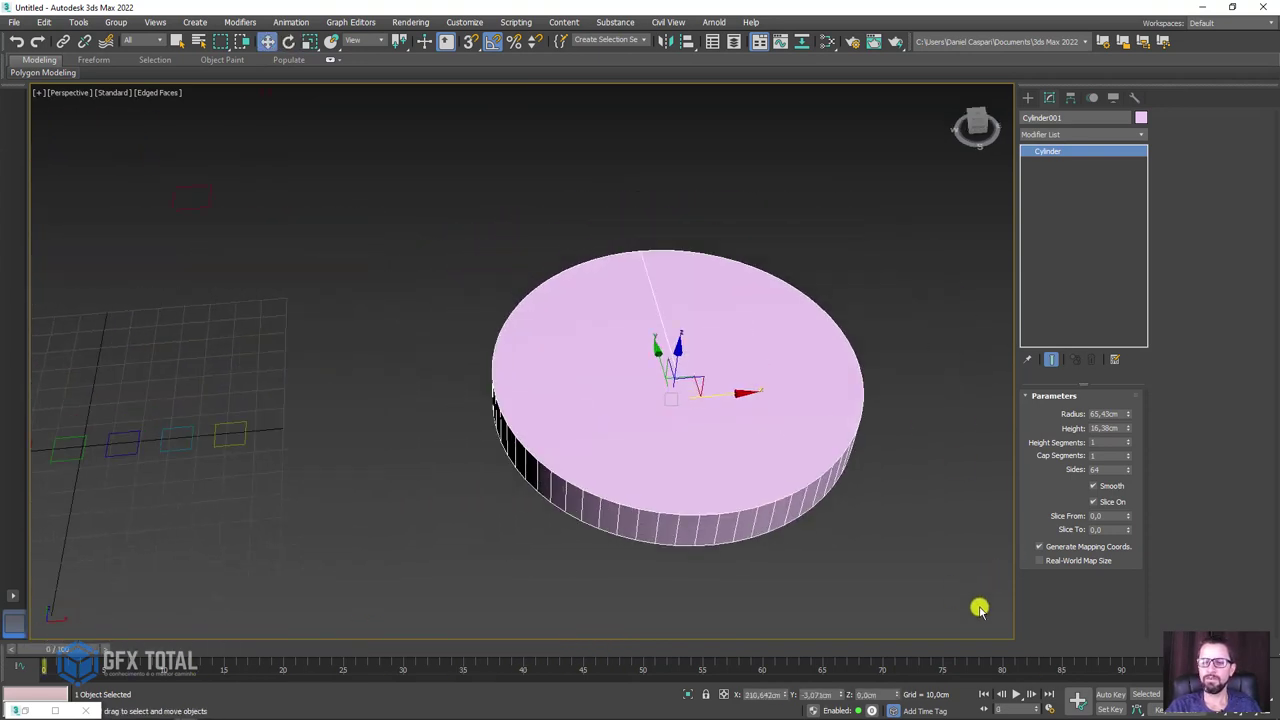
click(1110, 694)
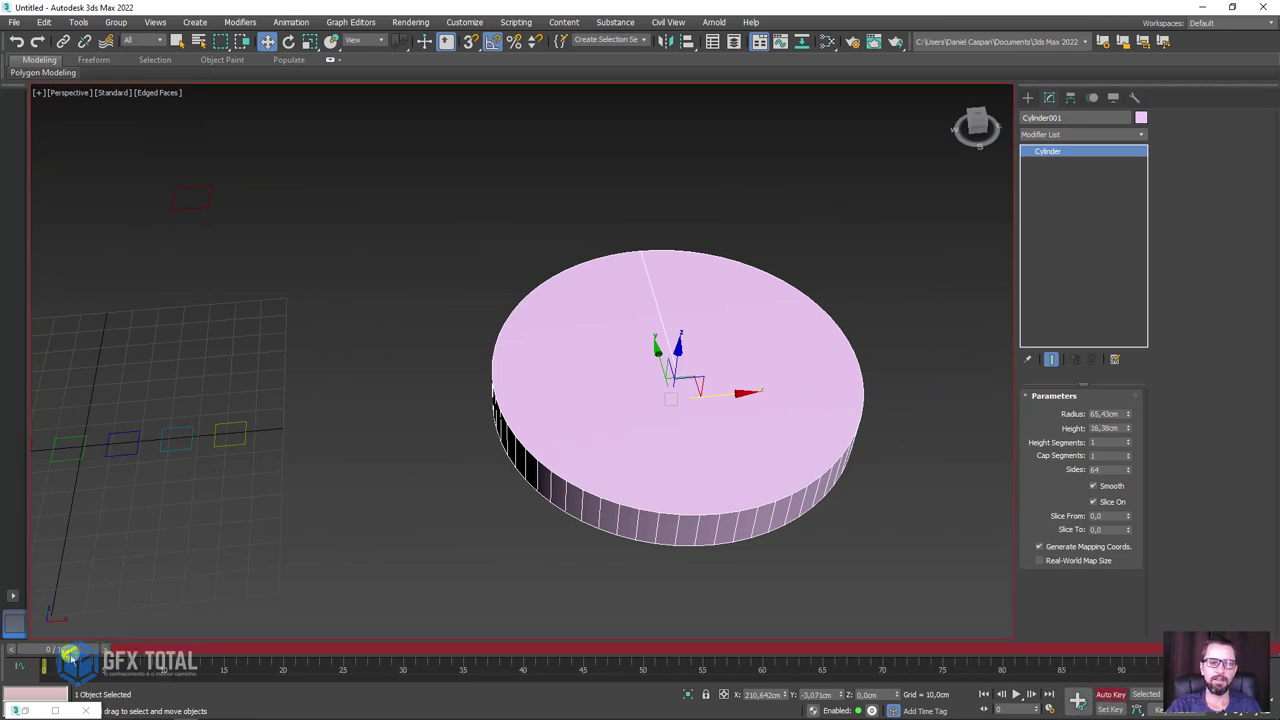
- At frame 0, key Cylinder001's Slice To at -0.01 so the pie becomes a thin sliver
drag(72, 656, 172, 648)
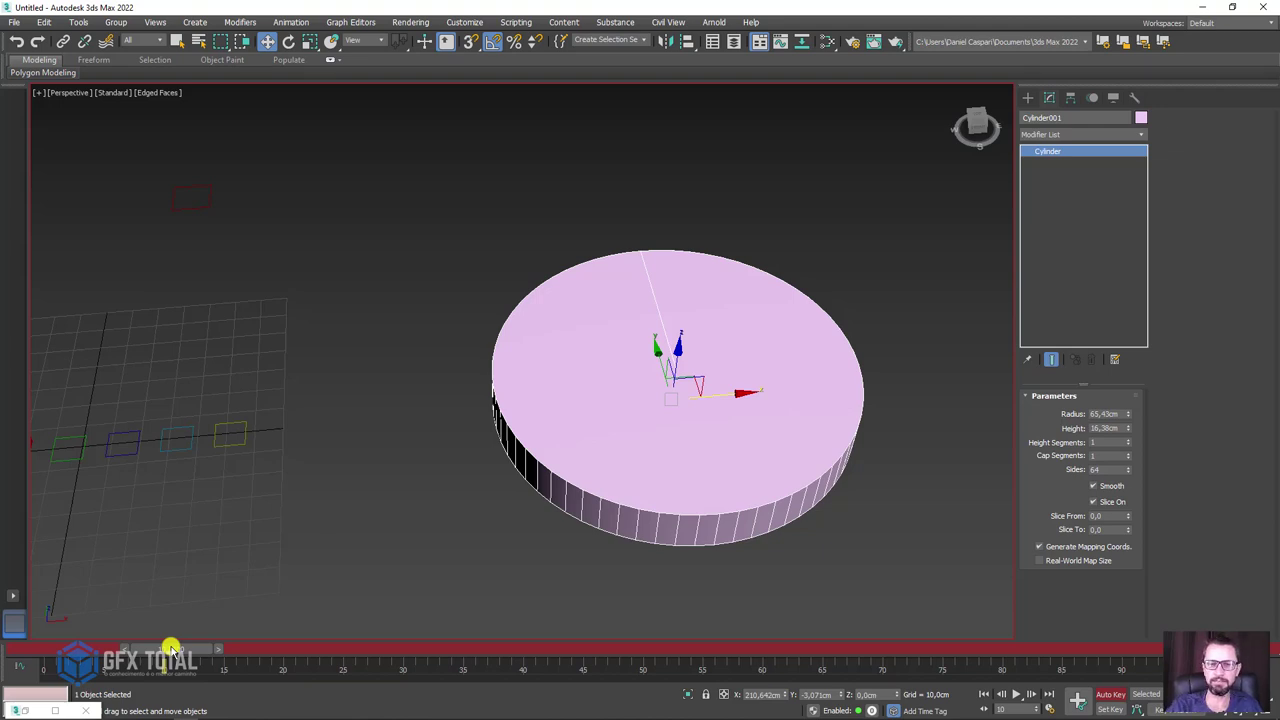
drag(172, 648, 40, 652)
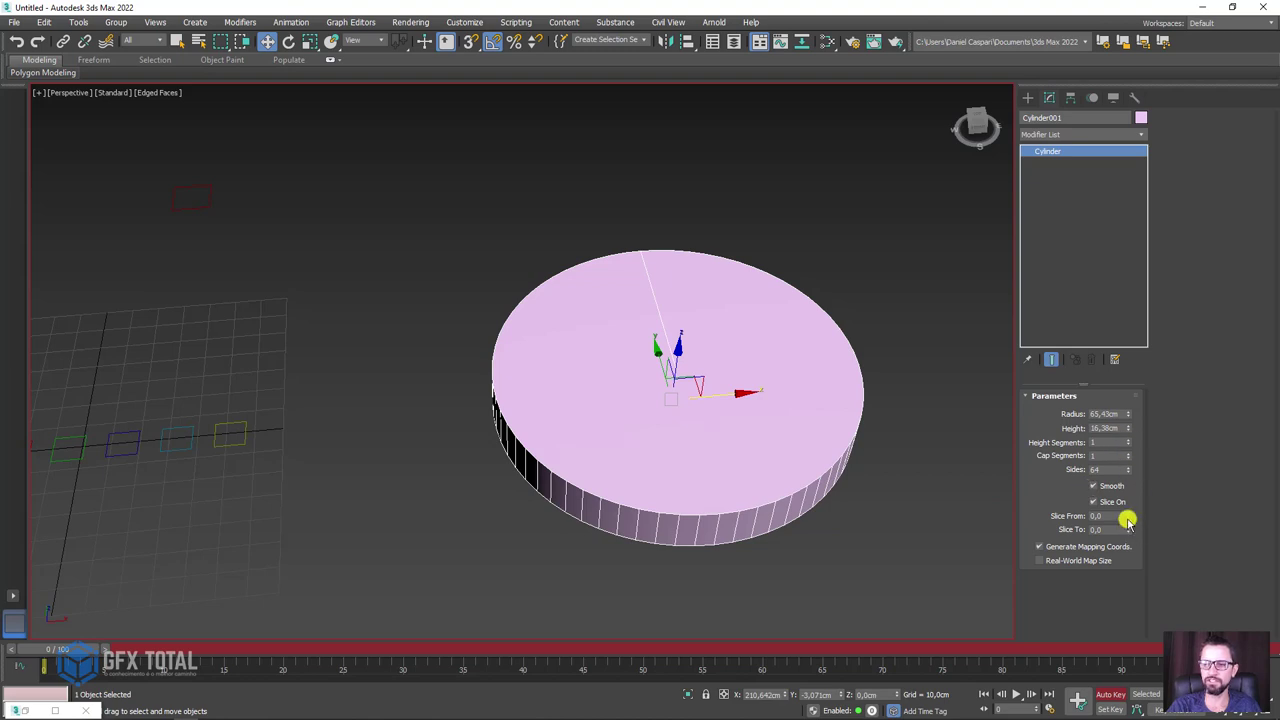
mouse_move(1128, 528)
mouse_down()
mouse_move(1129, 560)
mouse_move(1131, 530)
mouse_up()
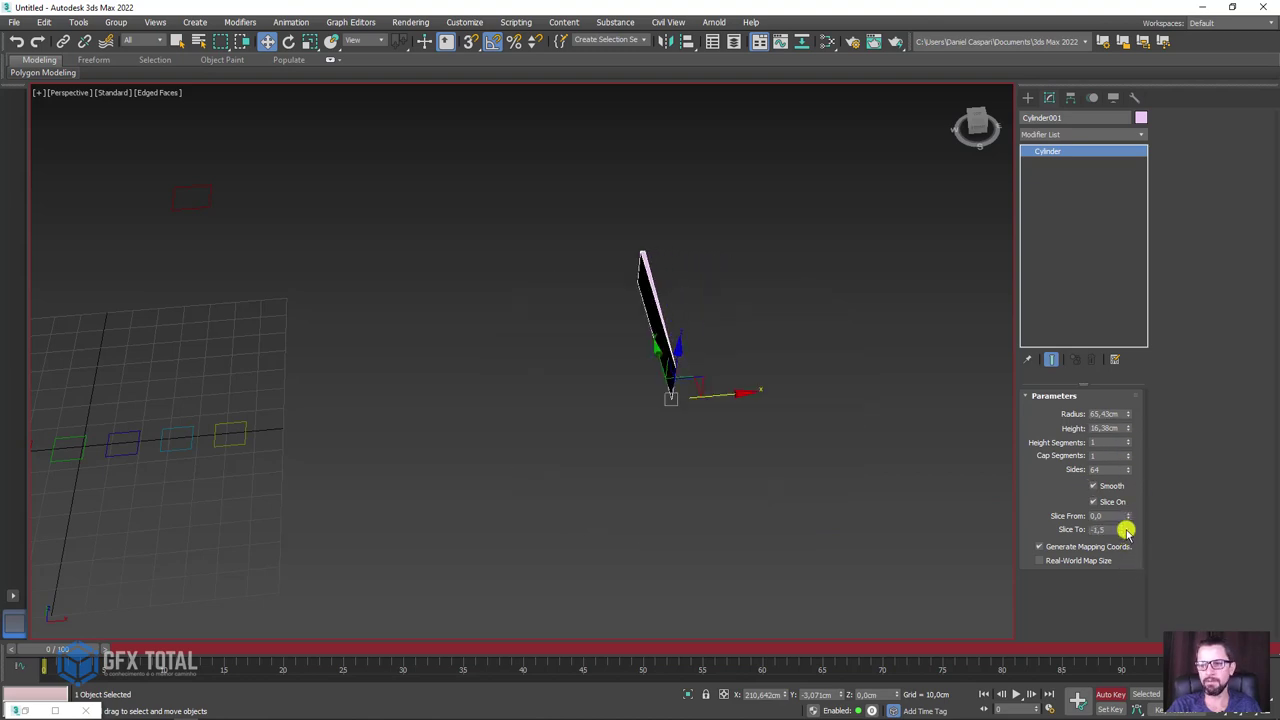
double_click(1103, 531)
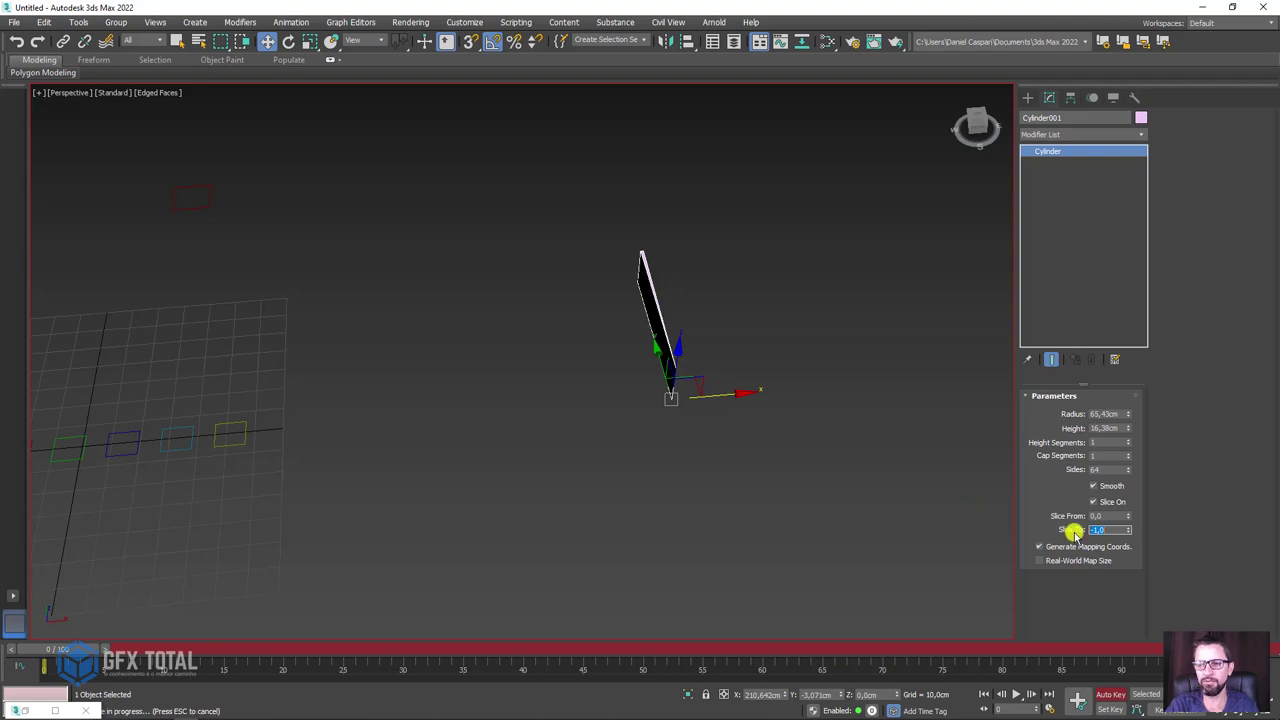
click(1128, 532)
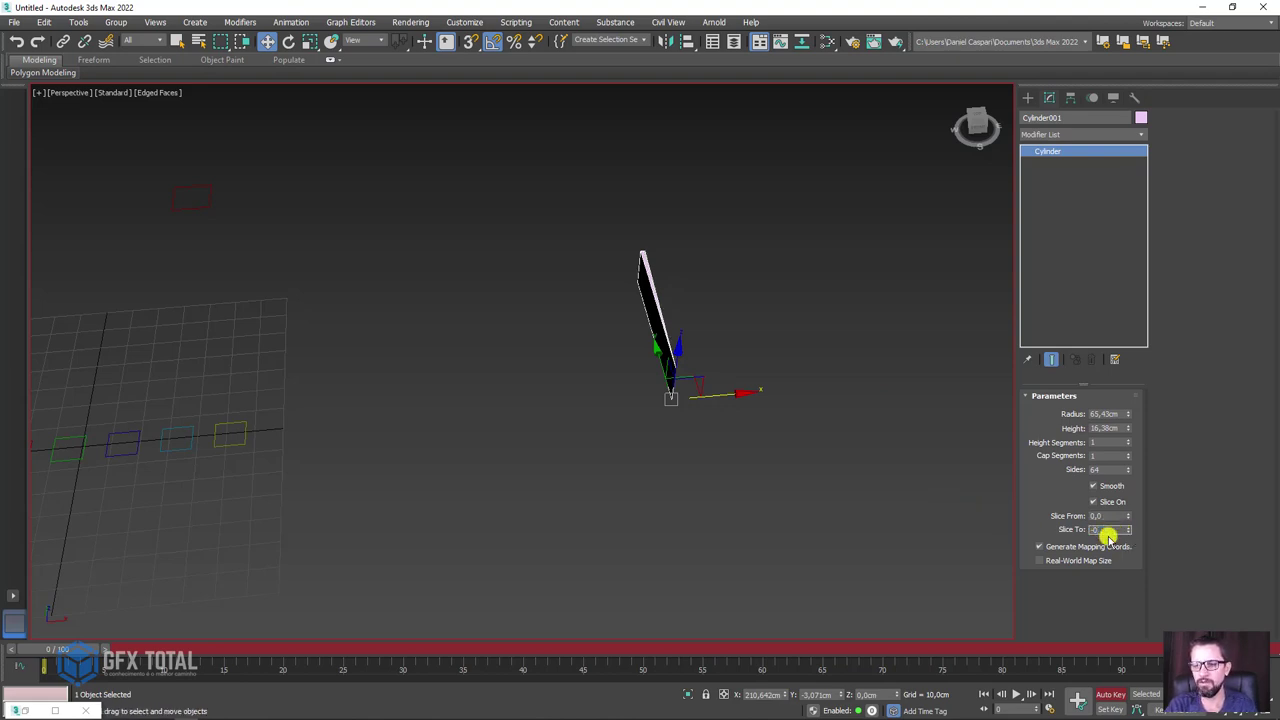
scroll(683, 331, up, 3)
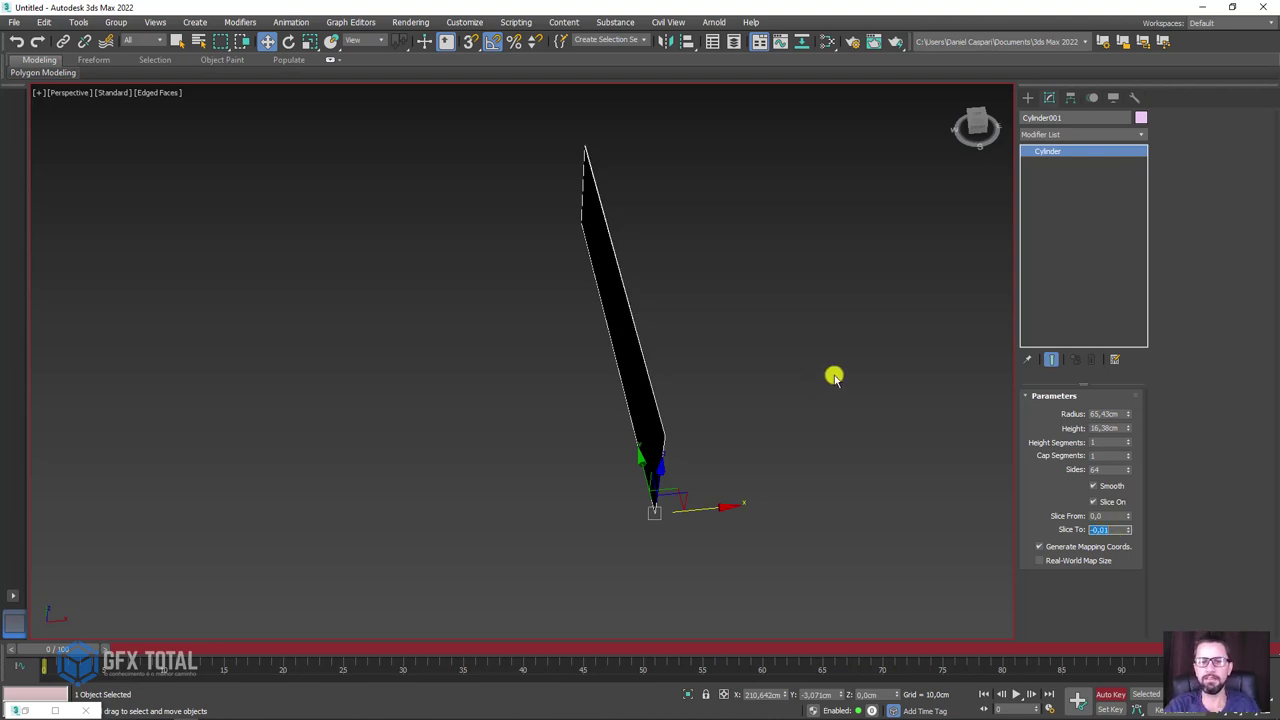
mouse_move(834, 374)
alt+middle_down()
mouse_move(777, 343)
mouse_move(829, 371)
alt+middle_up()
scroll(829, 371, down, 3)
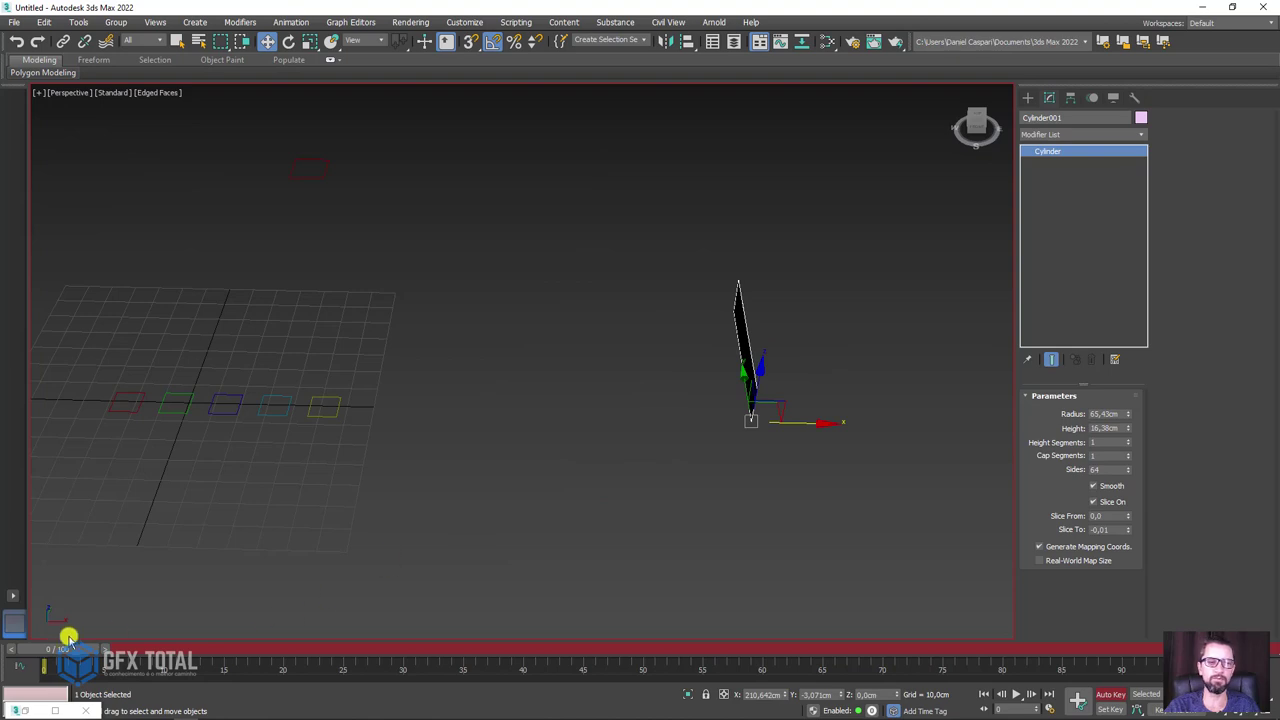
- At frame 15, widen the Slice To value and scrub to check the opening
mouse_move(62, 651)
mouse_down()
mouse_move(243, 651)
mouse_move(228, 651)
mouse_up()
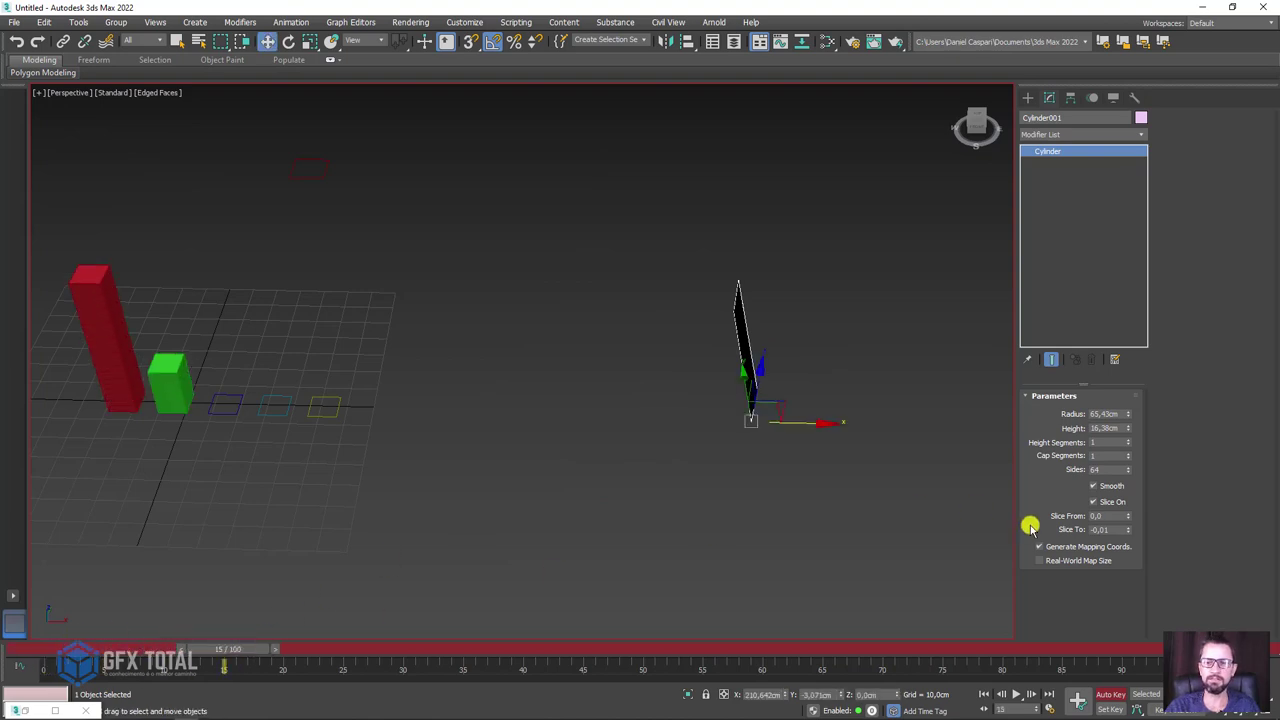
mouse_move(1127, 535)
mouse_down()
mouse_move(1126, 509)
mouse_move(1131, 606)
mouse_move(1149, 80)
mouse_move(1188, 305)
mouse_up()
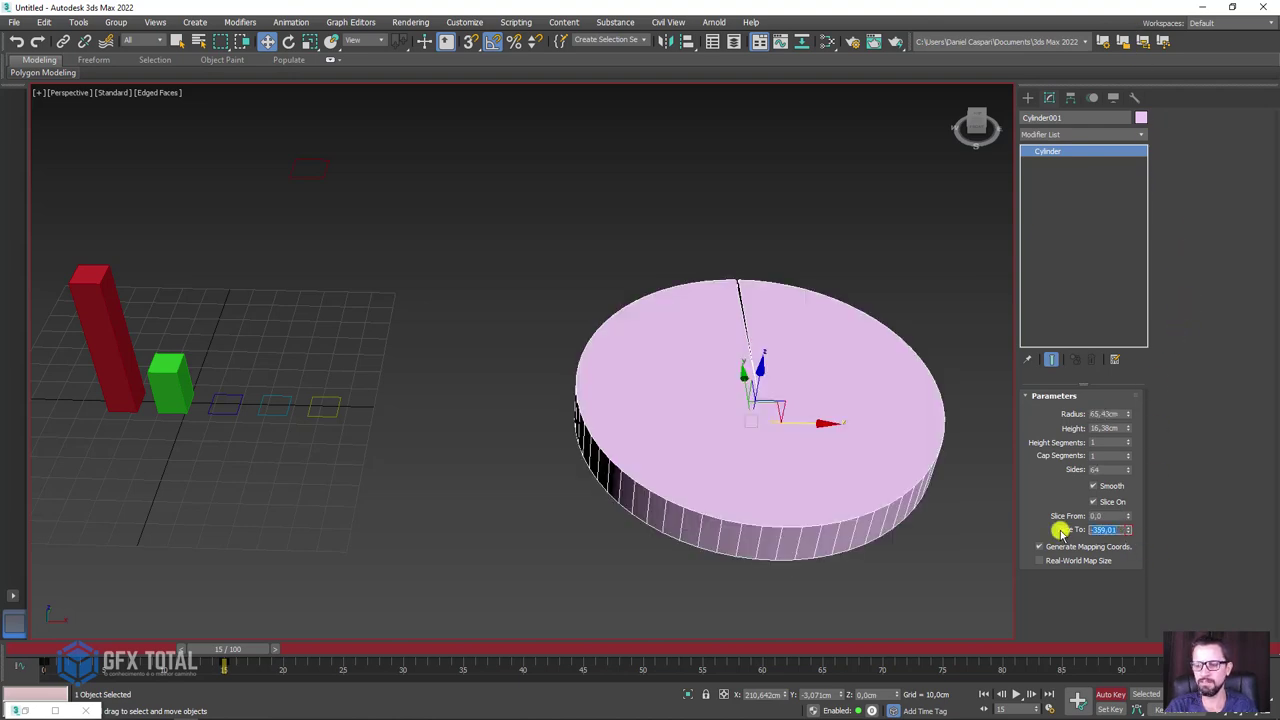
text(60)
key(Return)
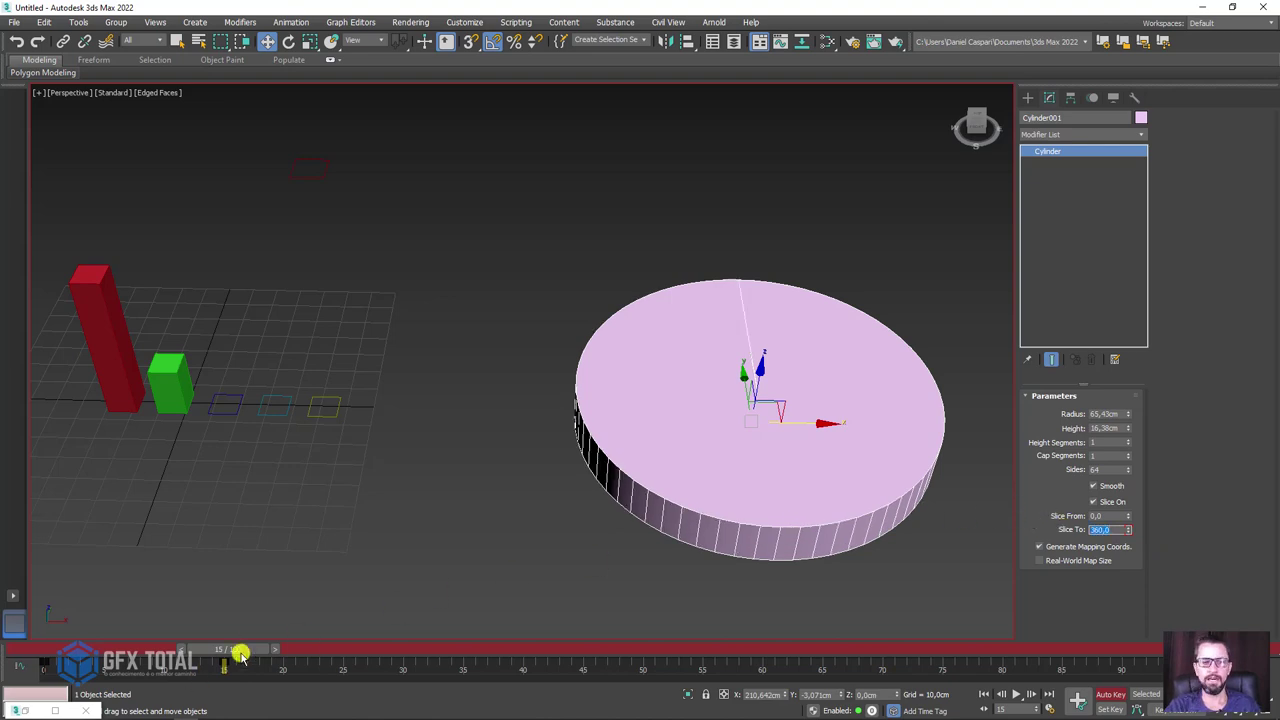
mouse_move(240, 652)
mouse_down()
mouse_move(100, 652)
mouse_move(193, 668)
mouse_move(48, 672)
mouse_move(237, 677)
mouse_move(46, 674)
mouse_move(251, 674)
mouse_up()
key(w)
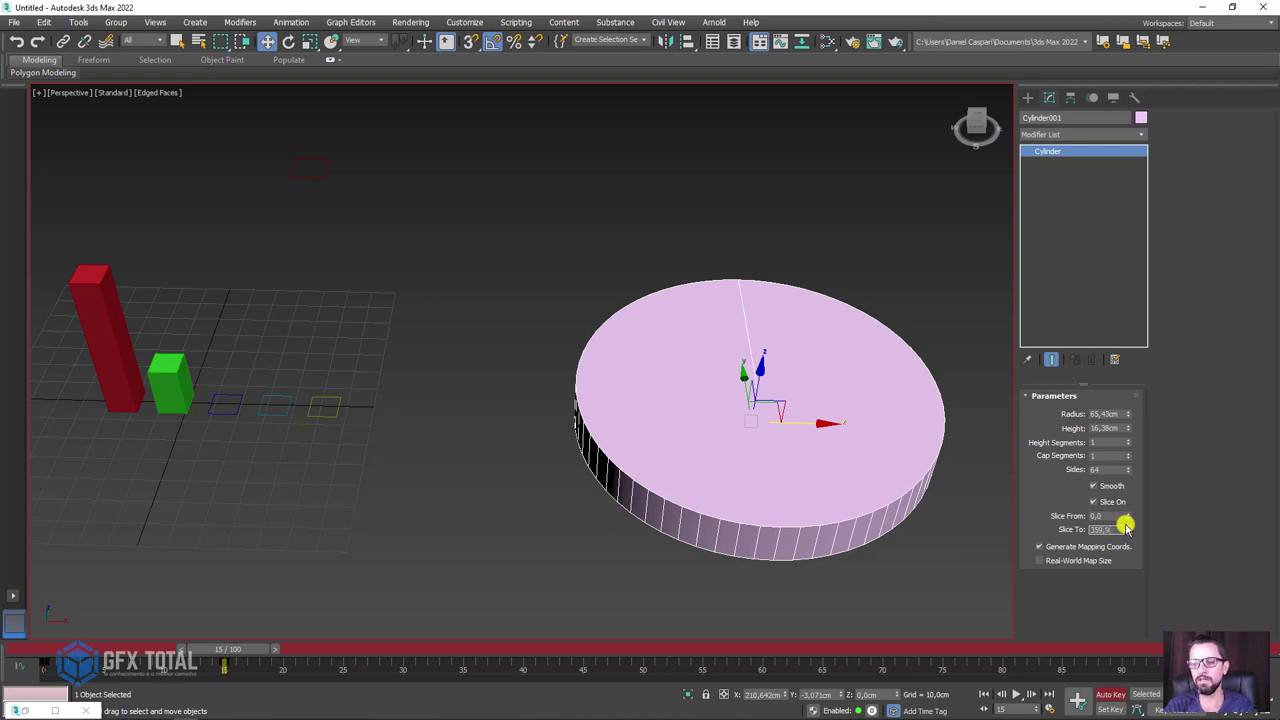
drag(1127, 527, 1125, 530)
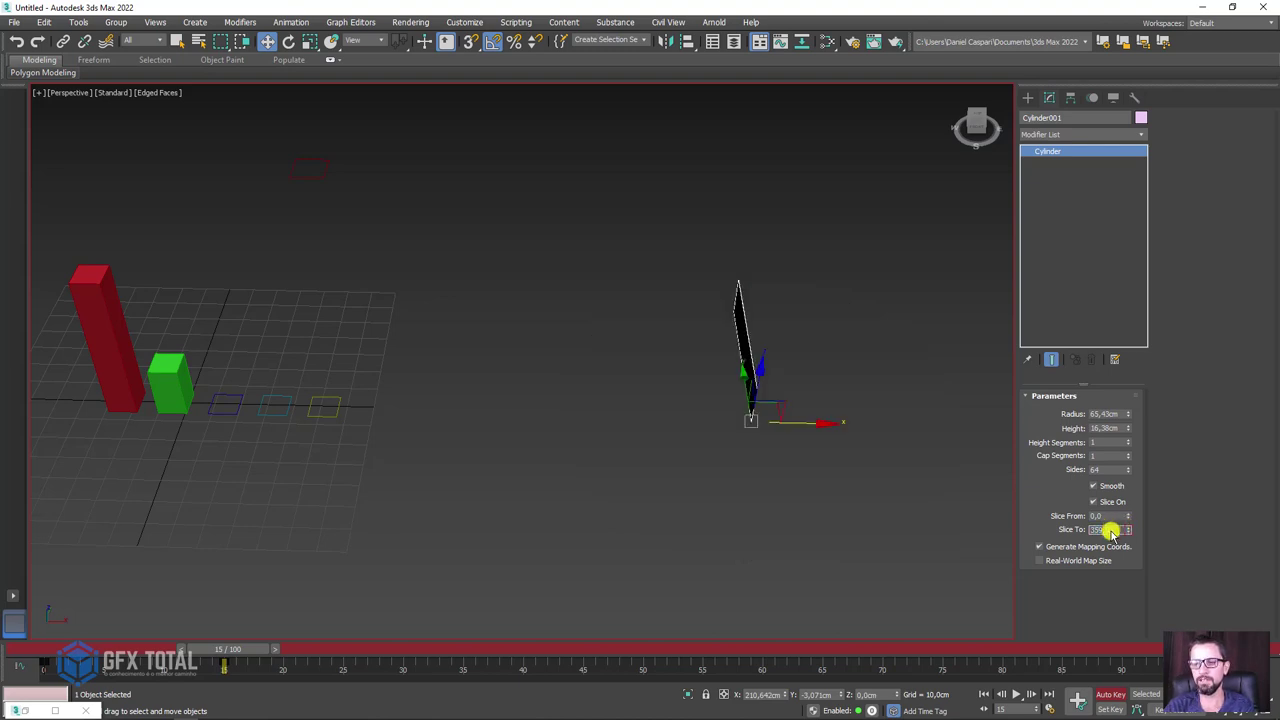
mouse_move(176, 660)
mouse_down()
mouse_move(70, 658)
mouse_move(257, 660)
mouse_move(97, 662)
mouse_move(228, 660)
mouse_up()
key(w)
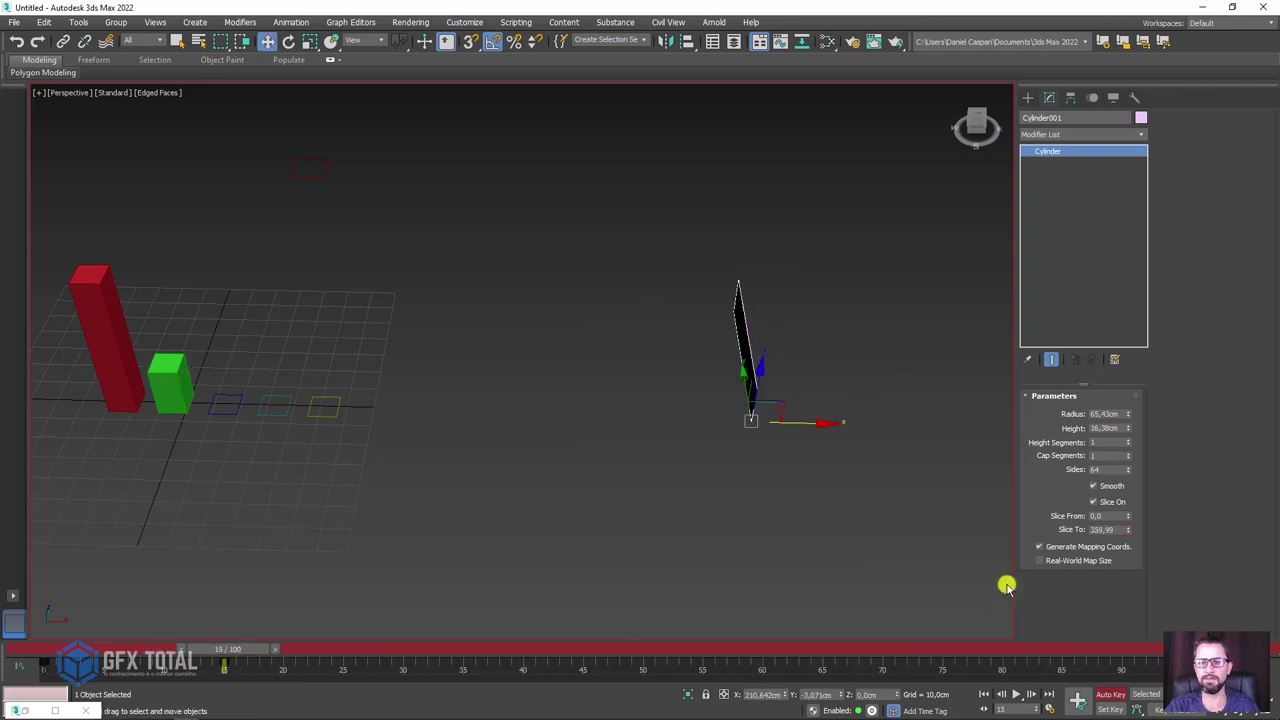
- Set Slice To to -359.99 at frame 15 and preview the pie sweeping open
drag(1090, 532, 1141, 538)
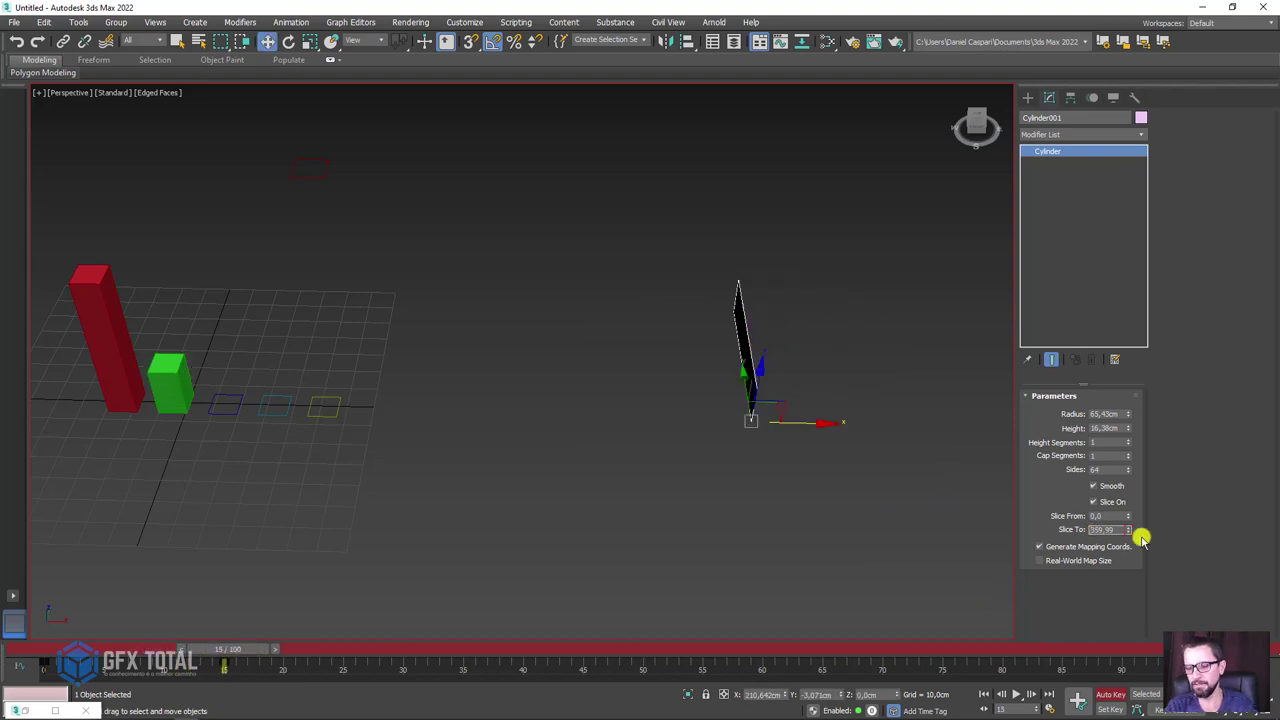
text(-359,99)
key(Return)
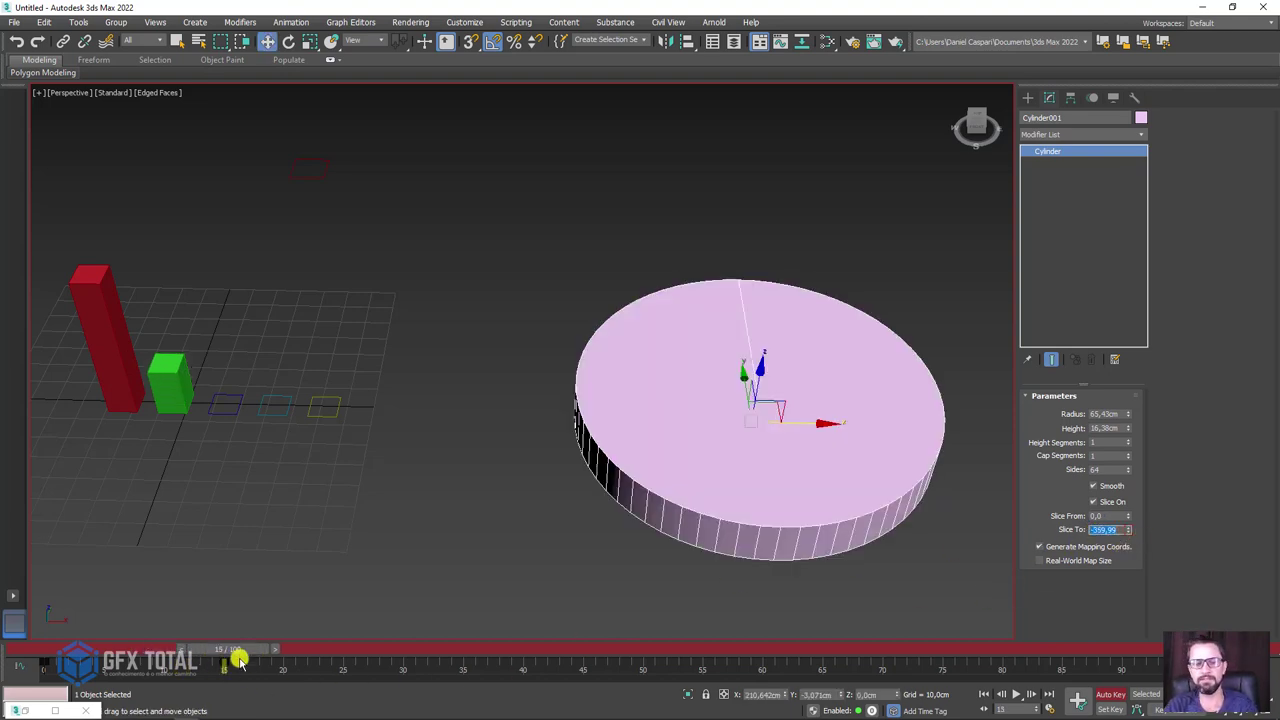
mouse_move(240, 662)
mouse_down()
mouse_move(280, 665)
mouse_move(12, 665)
mouse_move(283, 665)
mouse_up()
scroll(480, 514, down, 3)
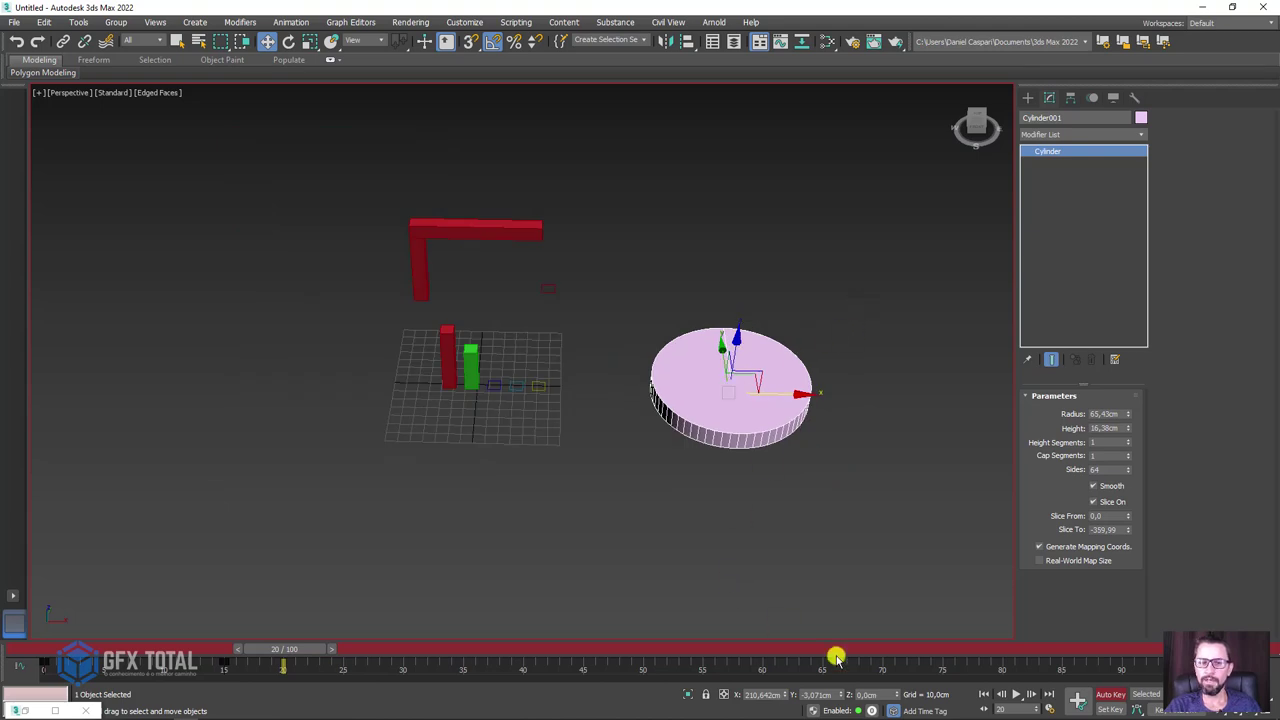
middle_drag(766, 386, 686, 381)
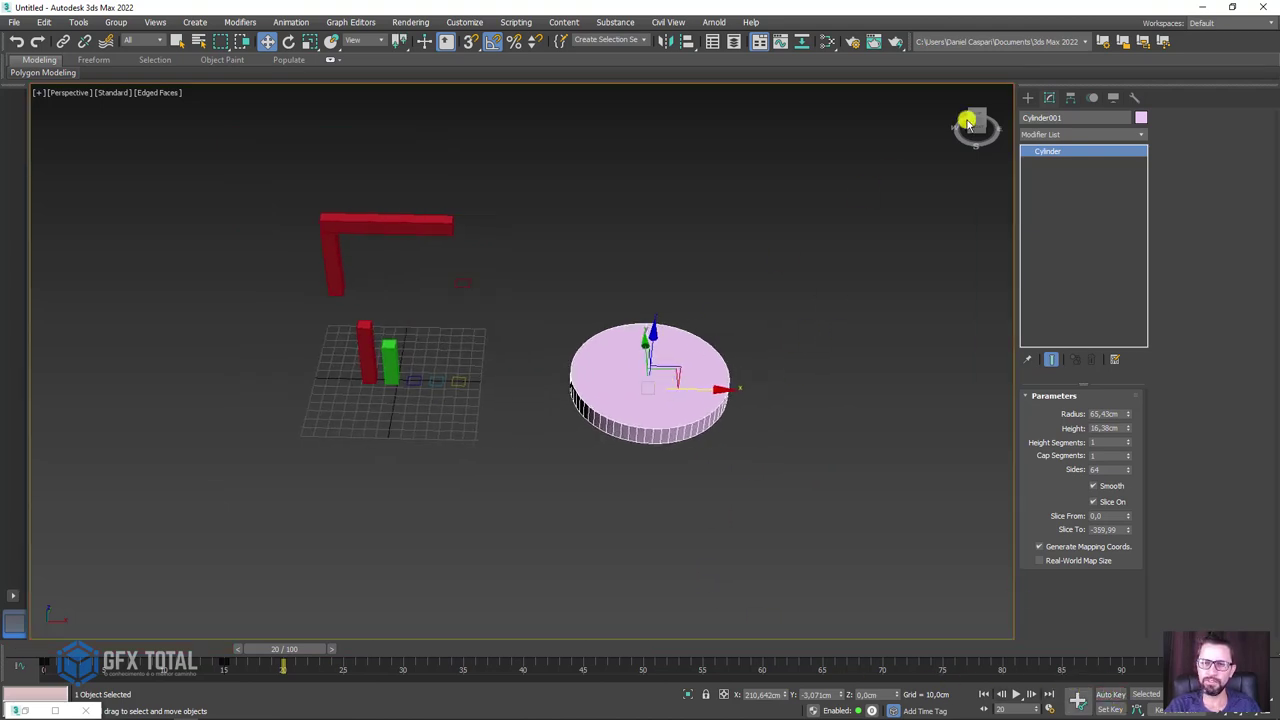
- Start creating a Tube from the Create panel
click(1027, 97)
middle_drag(800, 286, 757, 309)
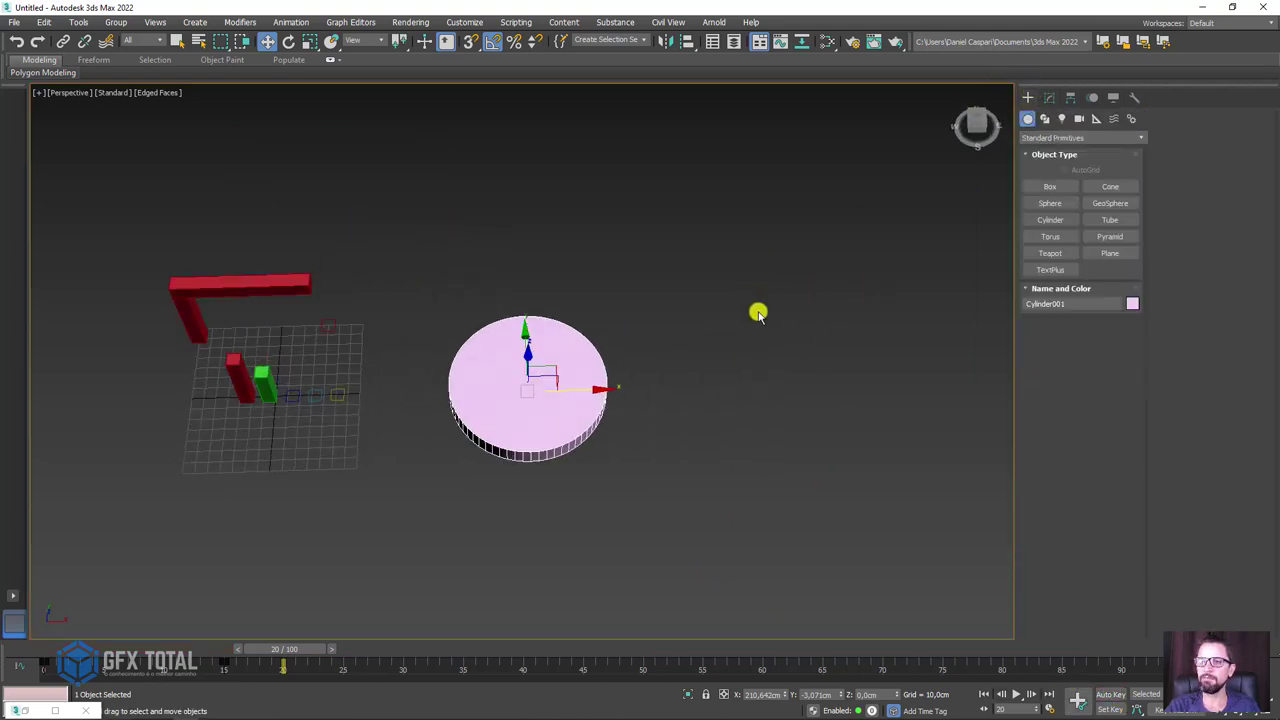
click(1101, 221)
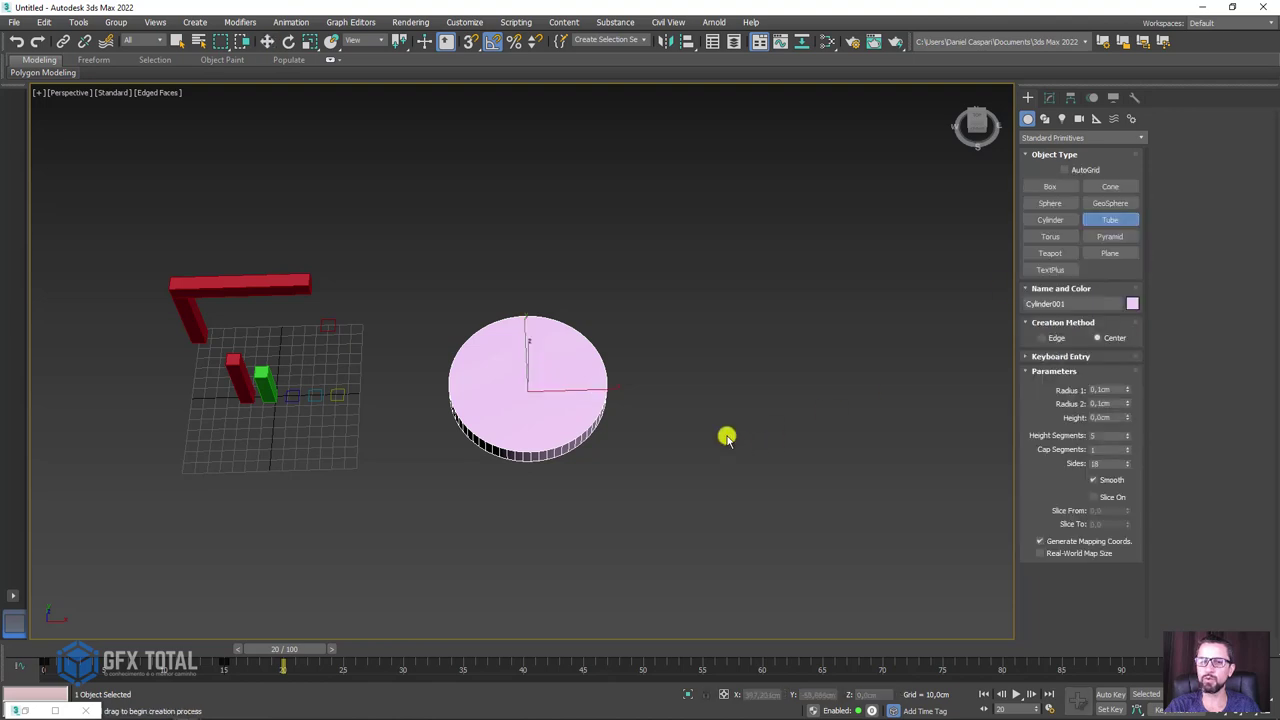
drag(700, 394, 762, 422)
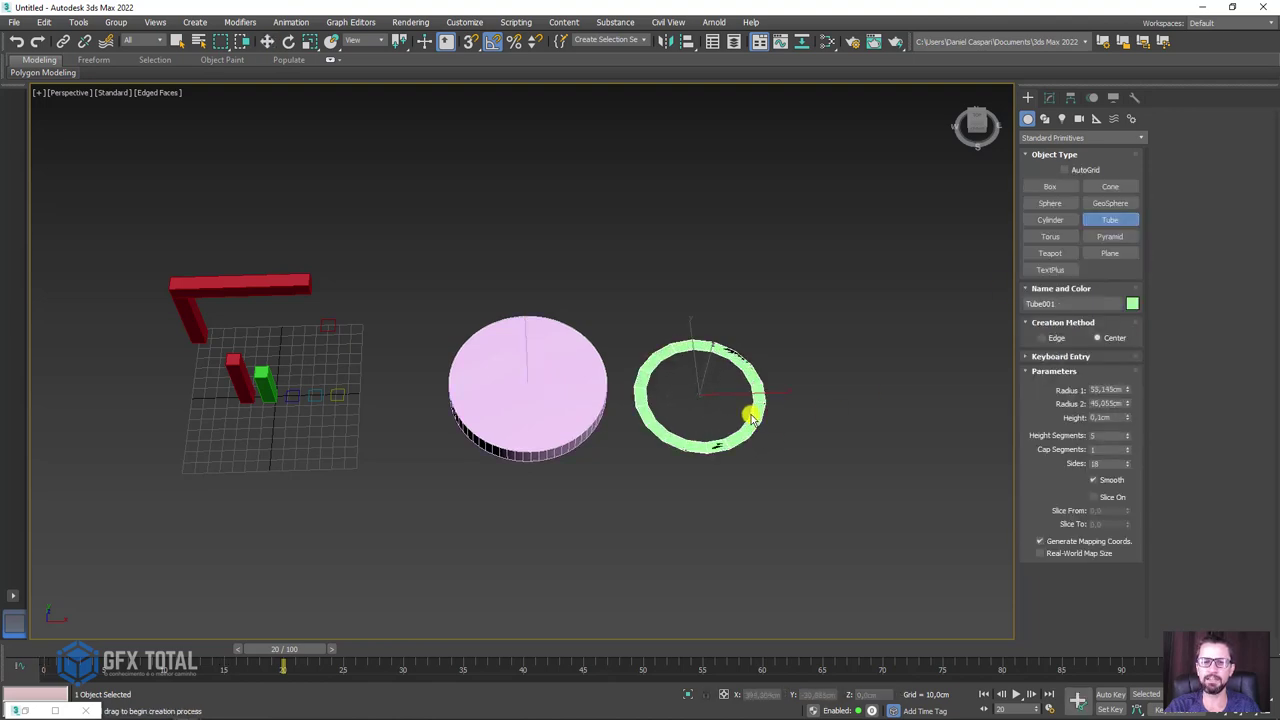
click(750, 414)
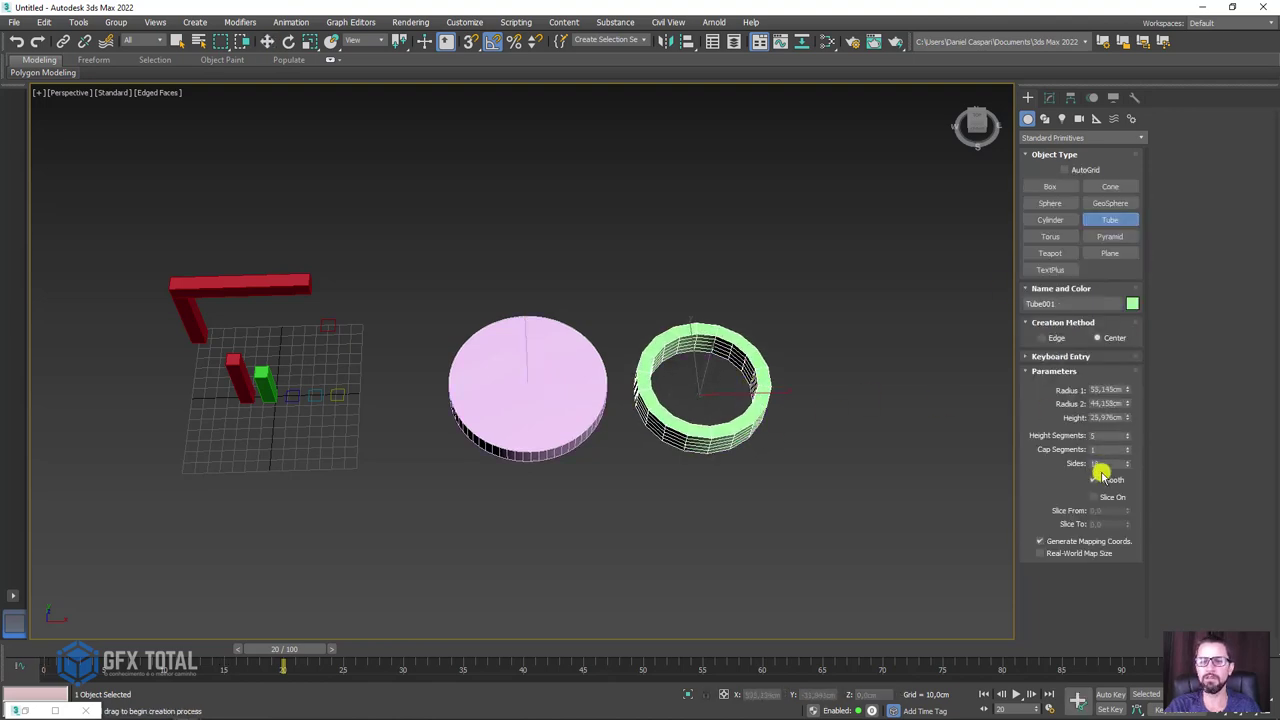
drag(1108, 467, 1030, 464)
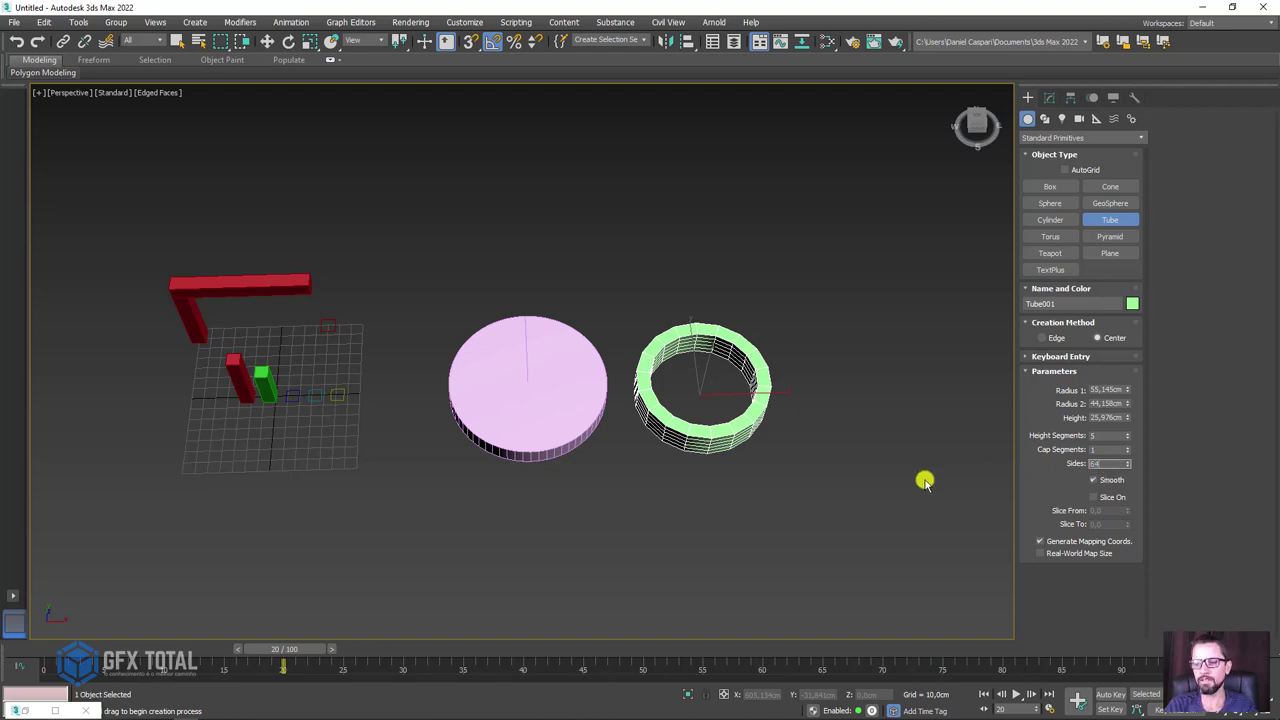
scroll(726, 417, up, 3)
mouse_move(789, 451)
alt+middle_down()
mouse_move(789, 389)
mouse_move(836, 386)
alt+middle_up()
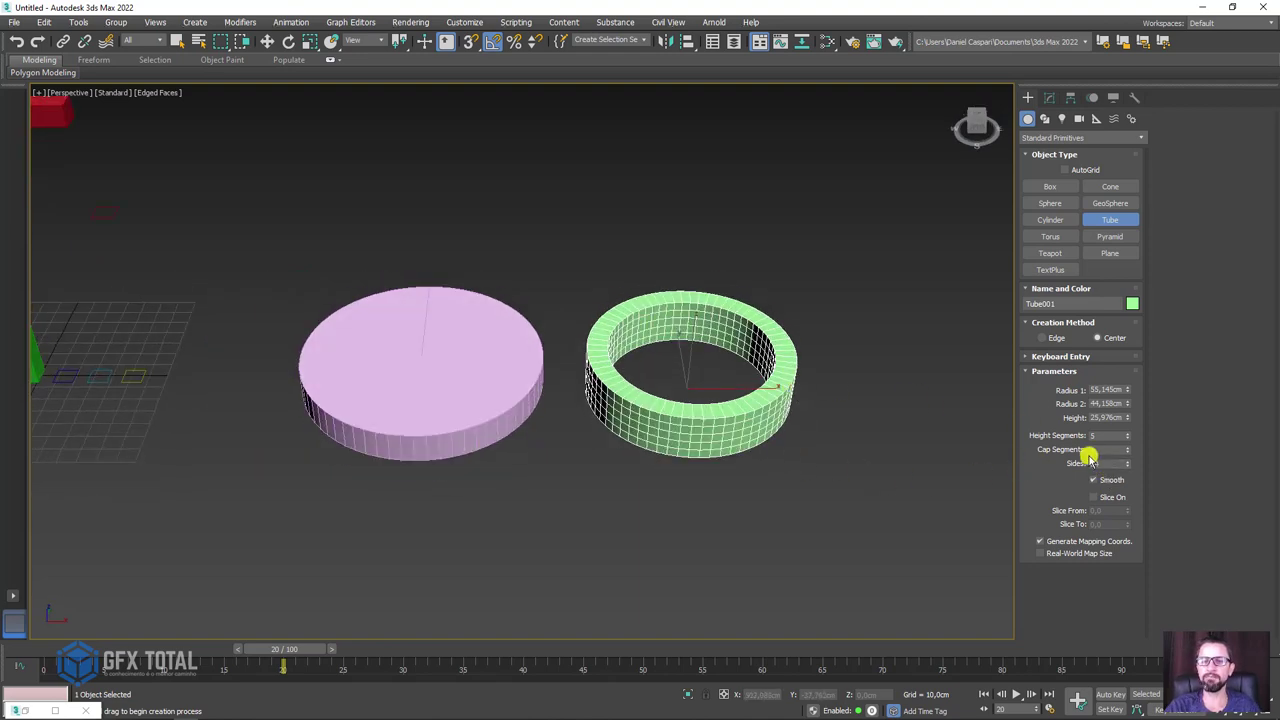
right_click(1128, 436)
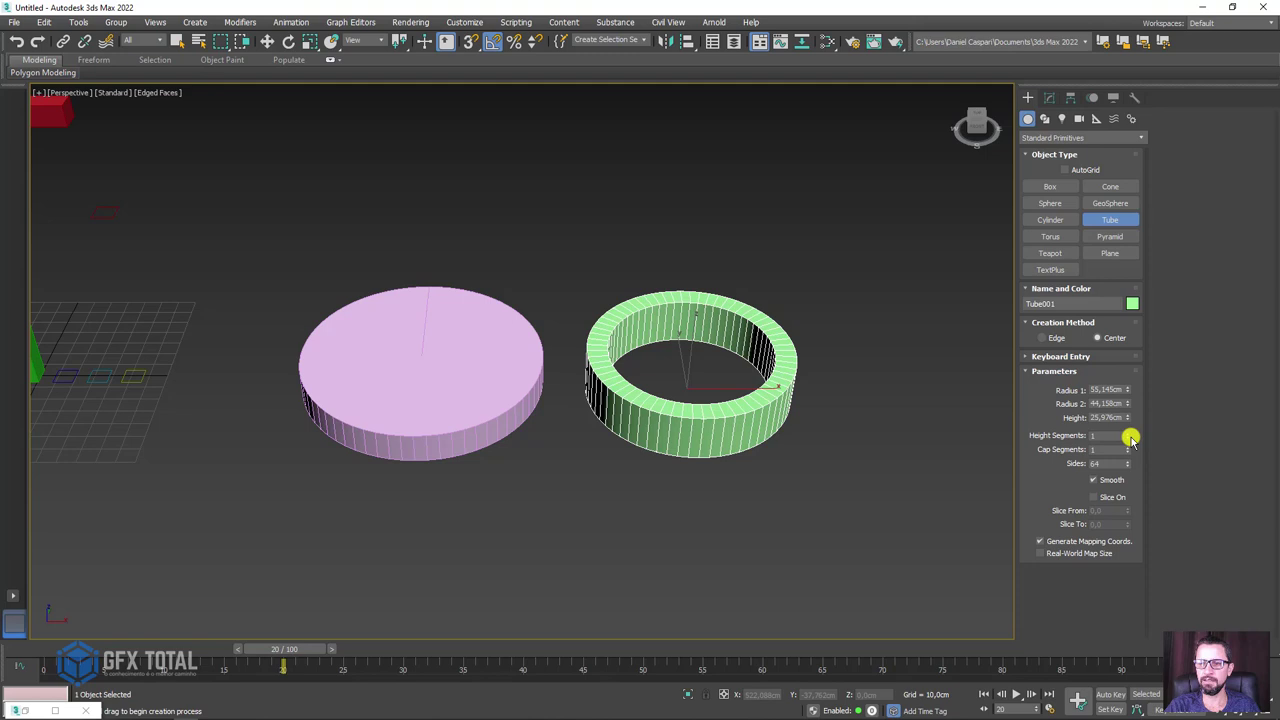
click(1095, 497)
drag(1128, 511, 1137, 491)
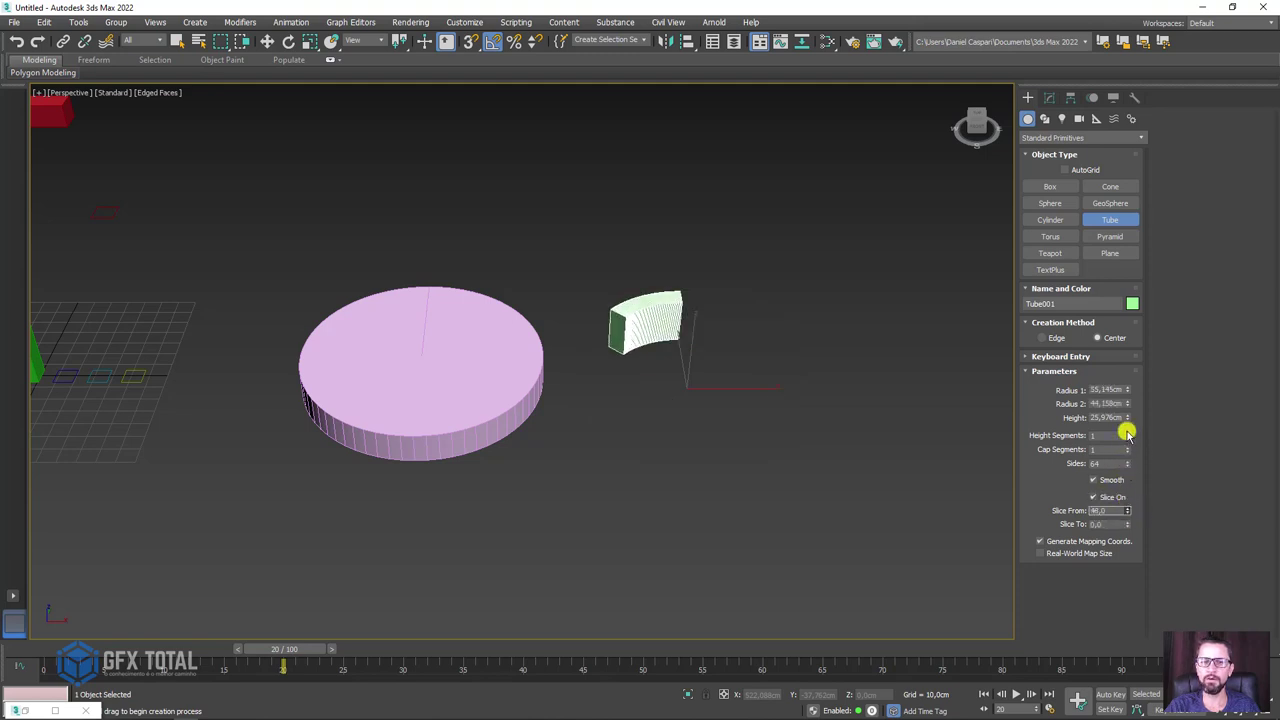
right_click(1128, 511)
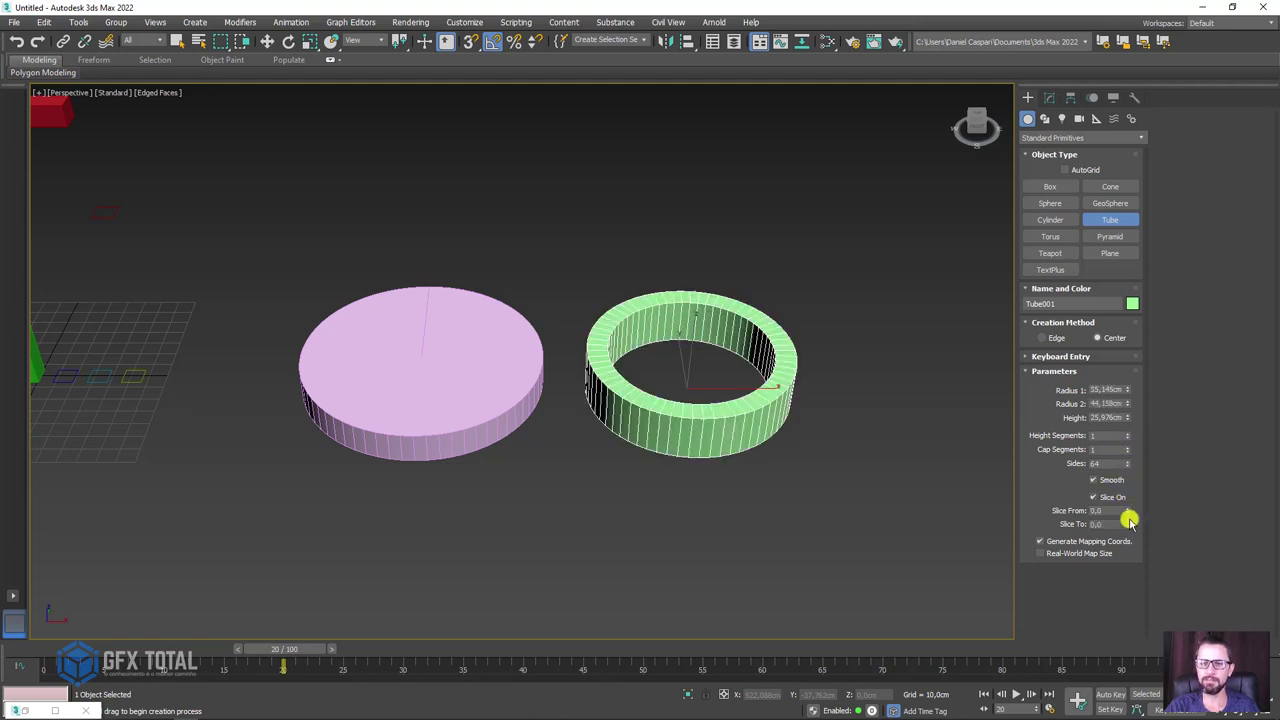
mouse_move(1128, 524)
mouse_down()
mouse_move(1076, 453)
mouse_move(1075, 483)
mouse_up()
scroll(760, 337, down, 3)
alt+middle_drag(760, 337, 754, 411)
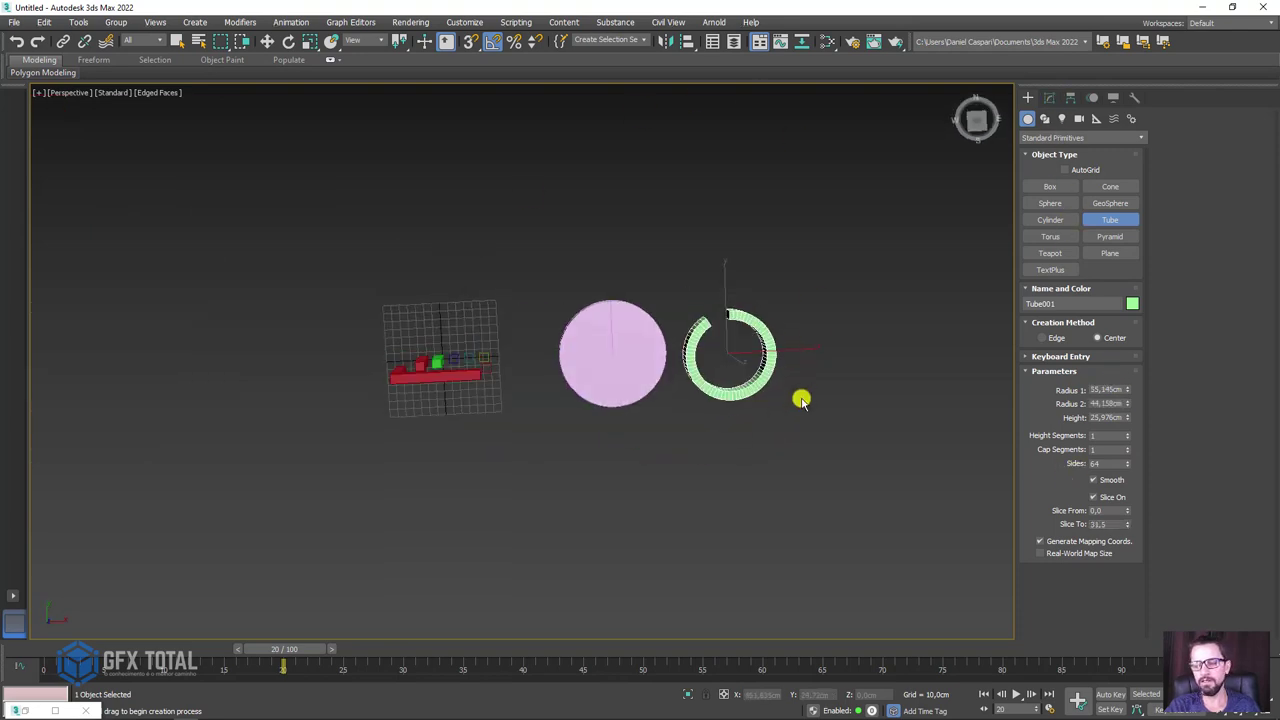
scroll(617, 390, up, 2)
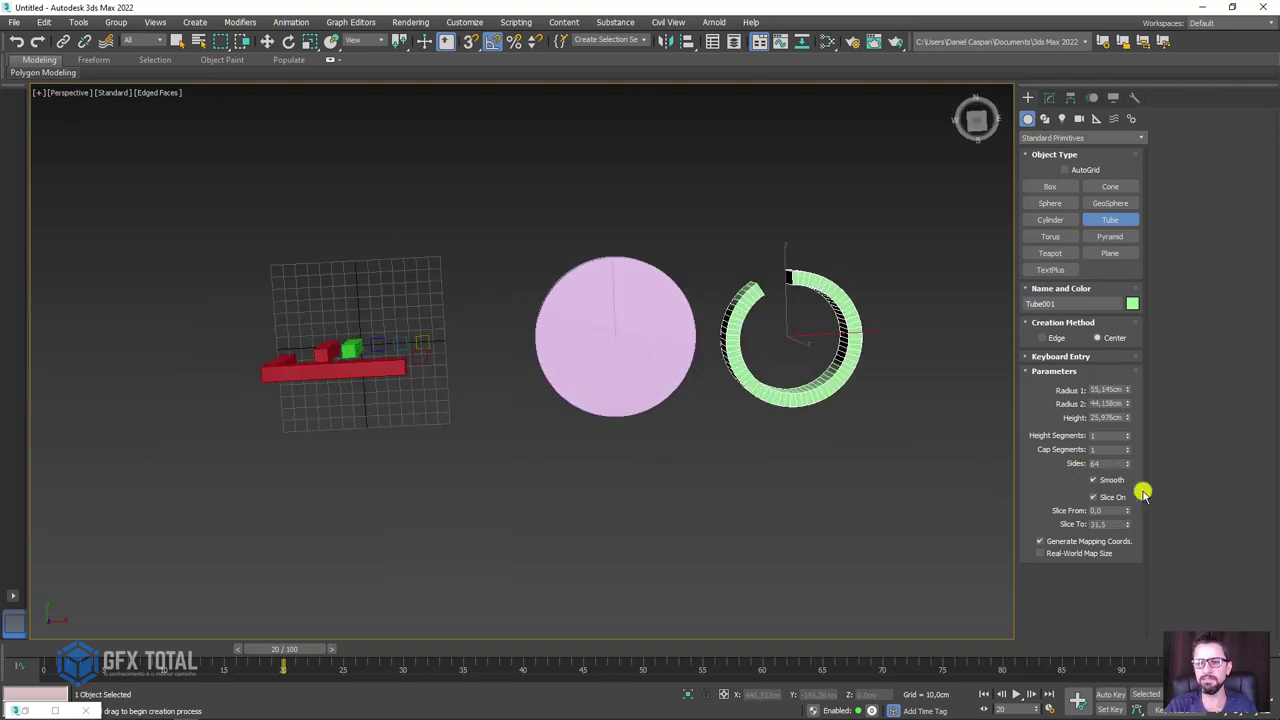
drag(1128, 523, 1074, 291)
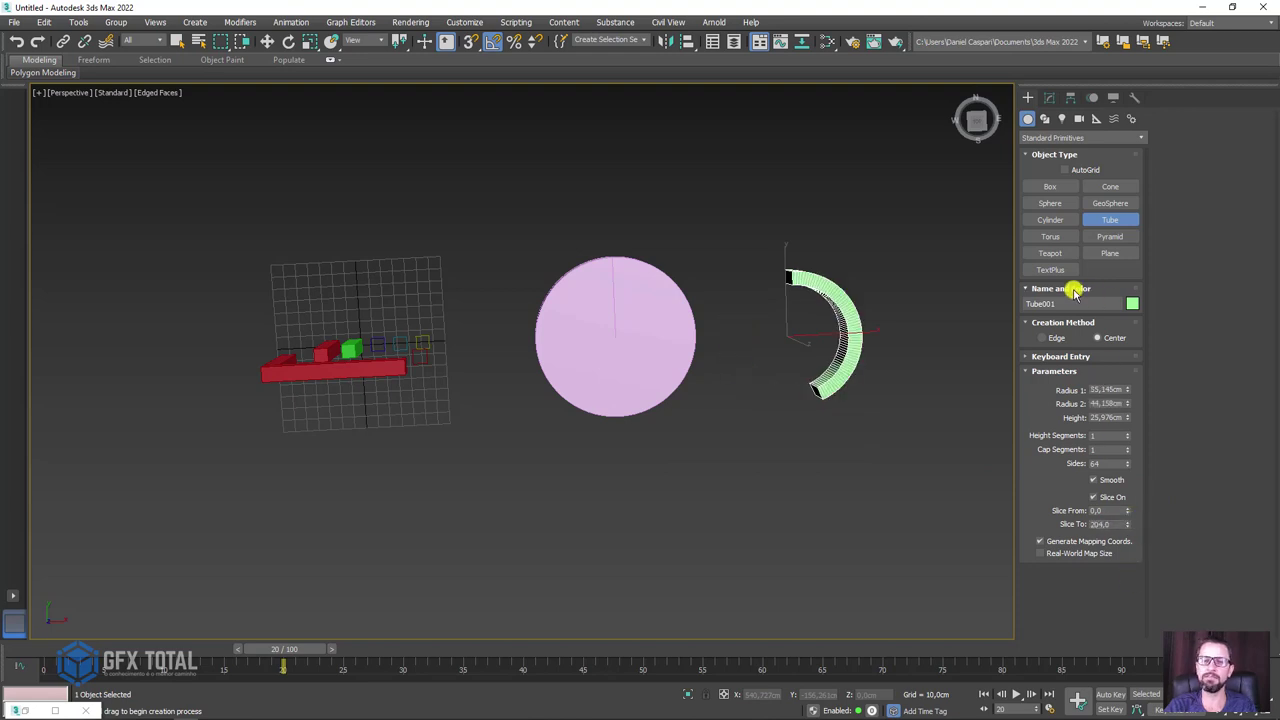
drag(734, 222, 557, 429)
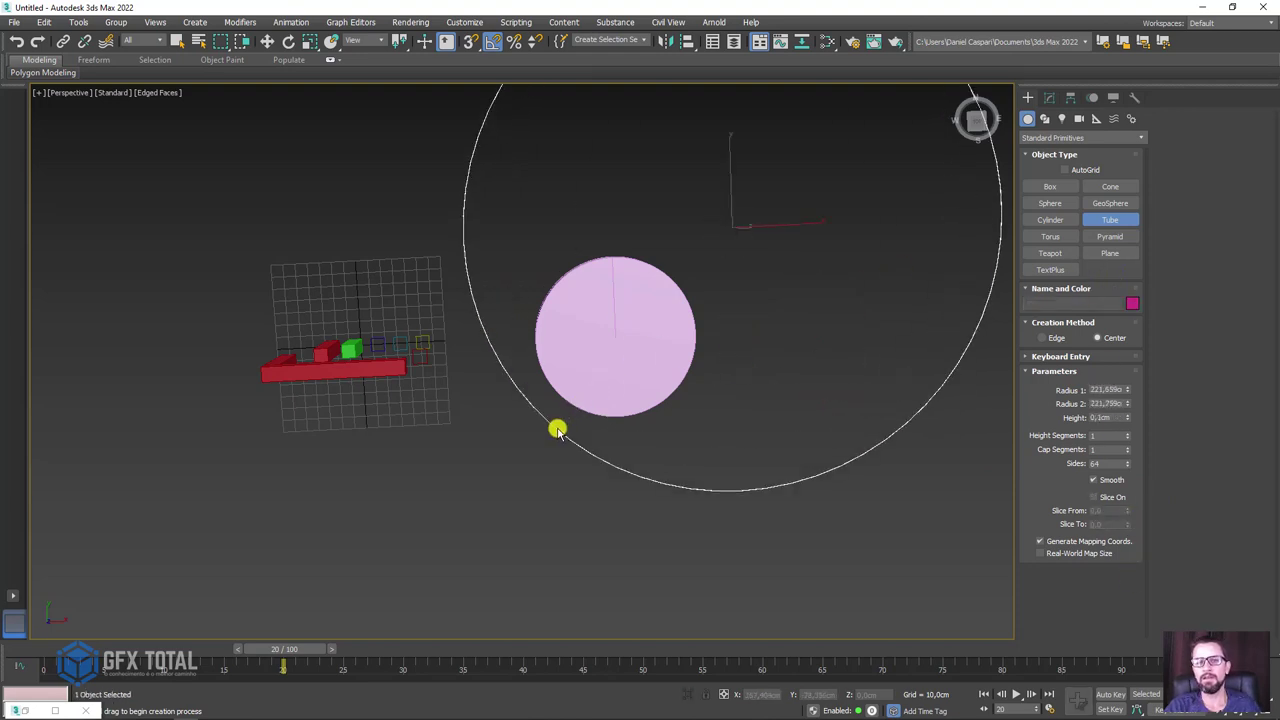
right_click(698, 320)
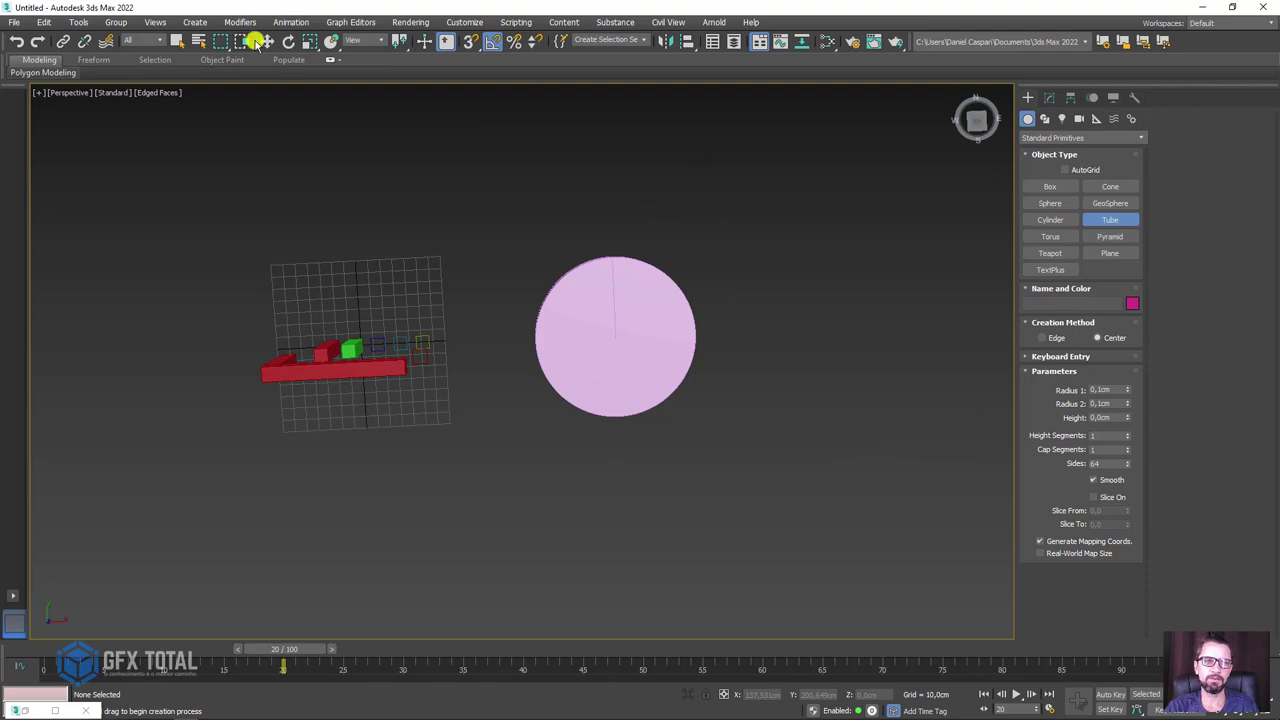
- Exit Tube creation, select Cylinder001 at frame 15, and restore the Track View – Curve Editor
right_click(328, 93)
mouse_move(711, 414)
alt+middle_down()
mouse_move(637, 400)
mouse_move(671, 309)
mouse_move(576, 174)
alt+middle_up()
drag(576, 174, 596, 271)
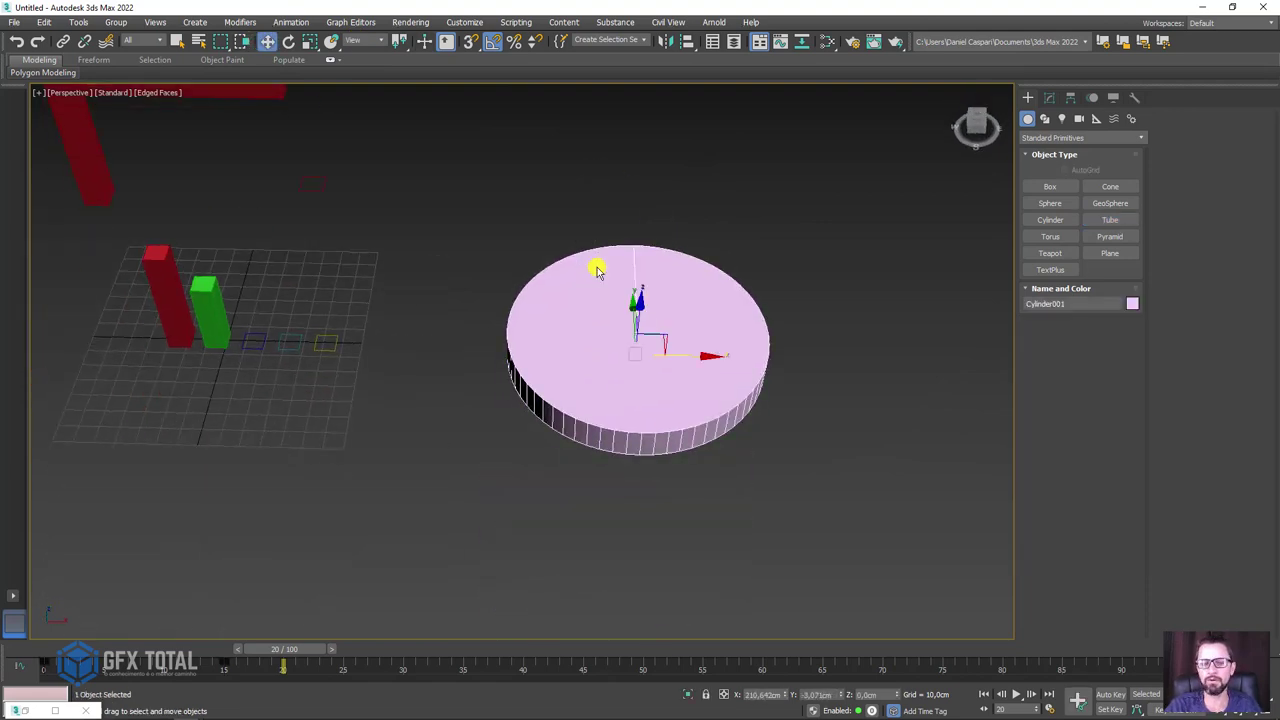
mouse_move(282, 650)
mouse_down()
mouse_move(100, 651)
mouse_move(163, 655)
mouse_up()
key(w)
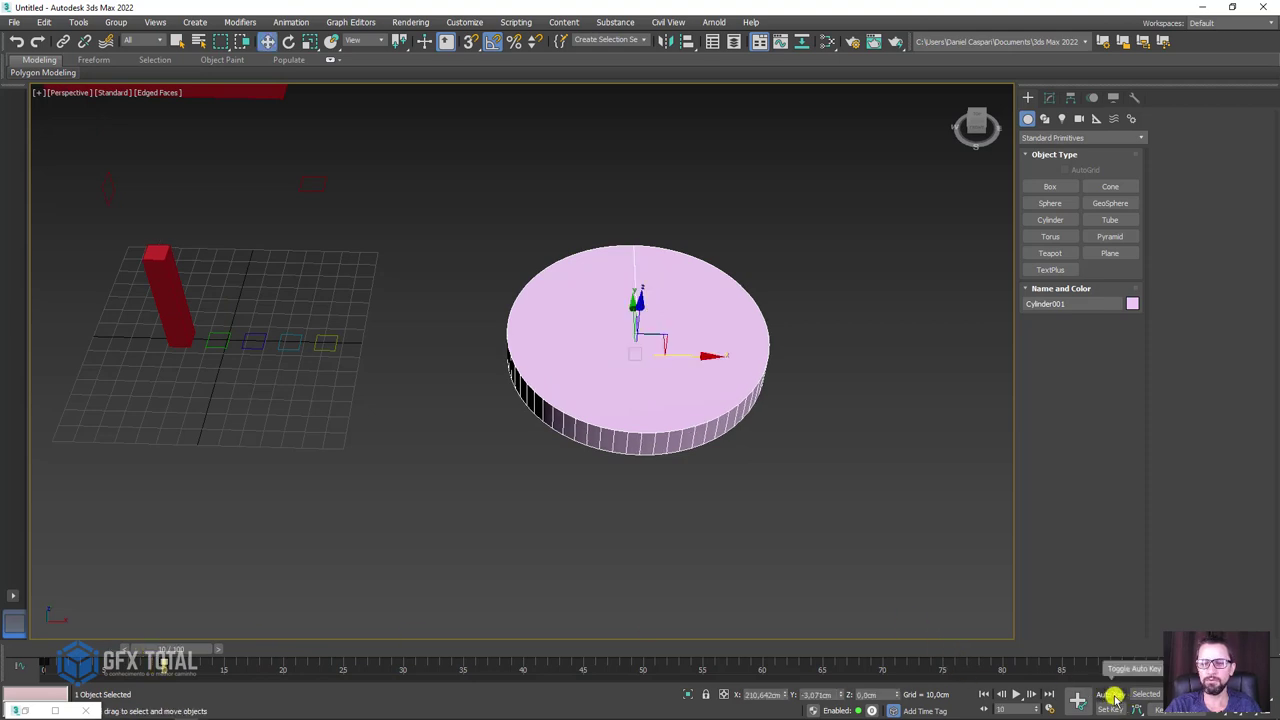
click(1110, 694)
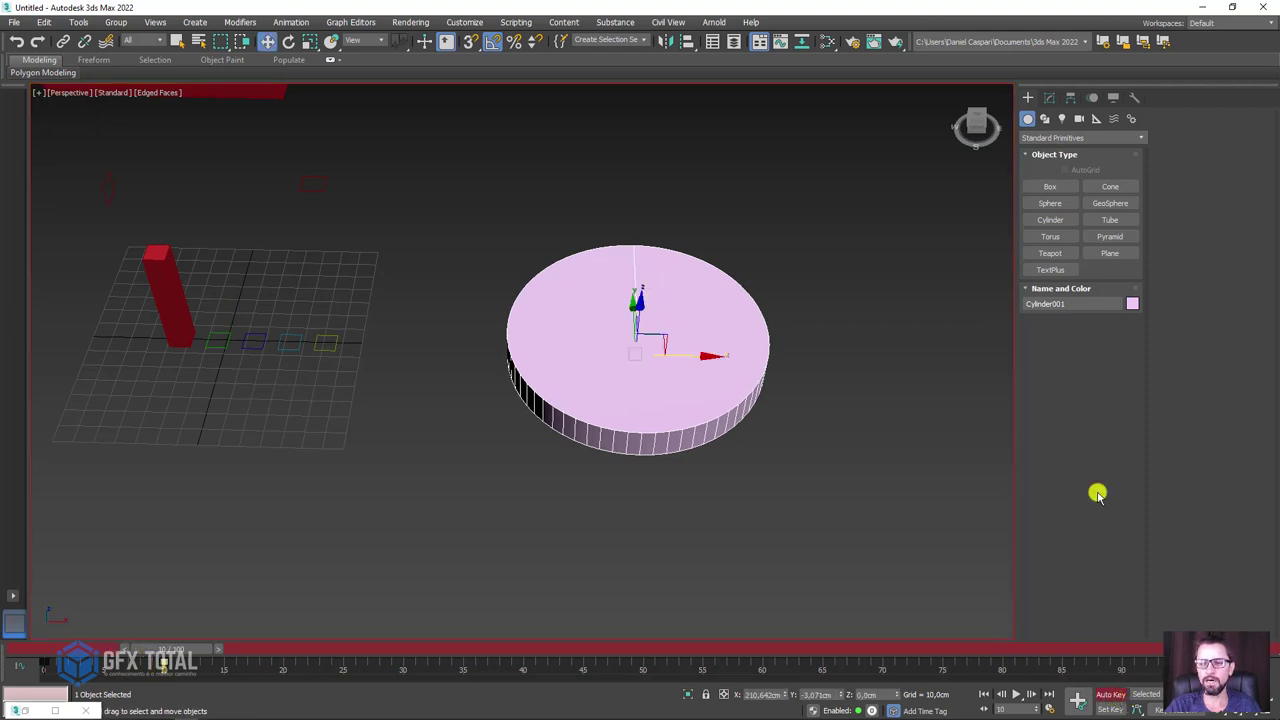
click(1110, 694)
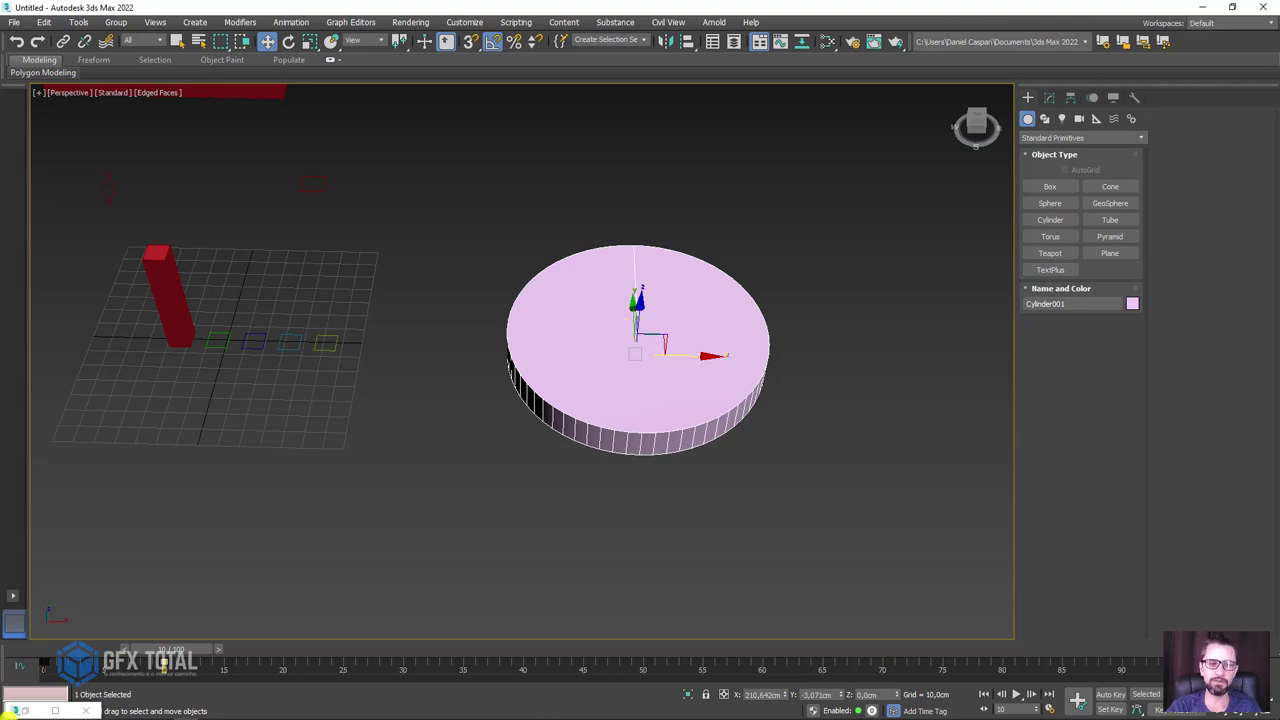
click(28, 710)
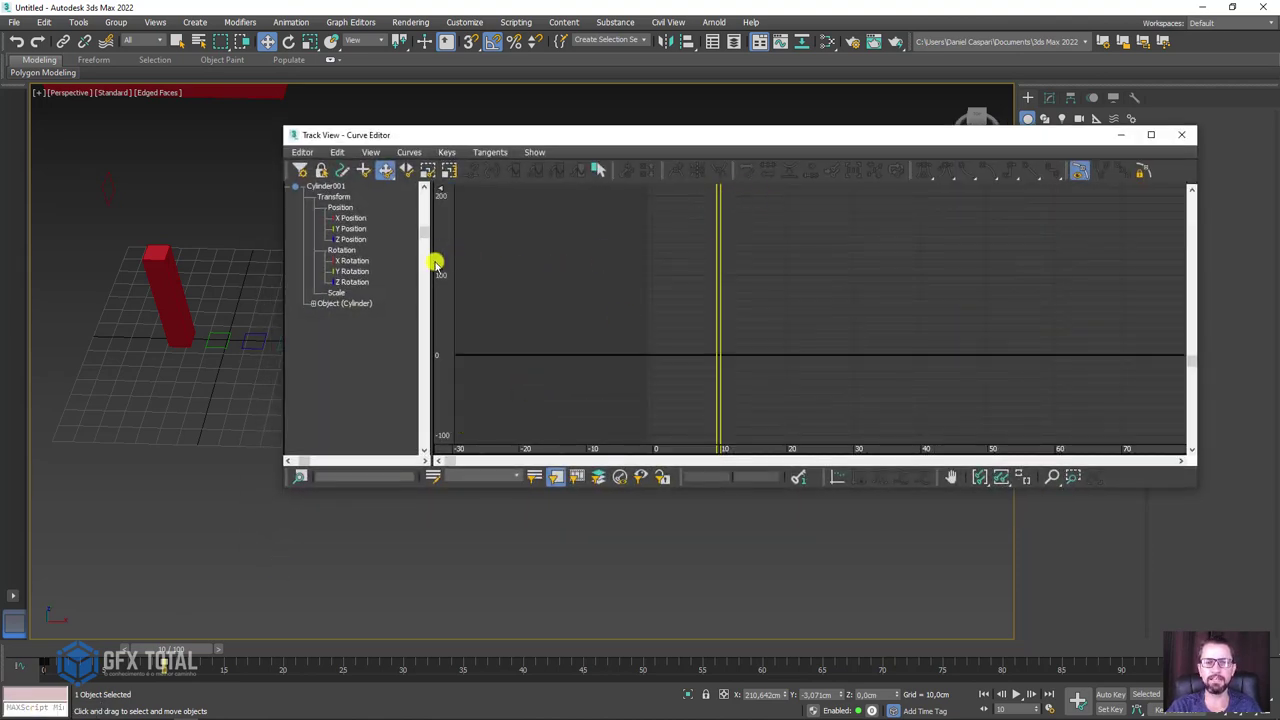
- Give Cylinder001's Slice To curve linear tangents, then close the Curve Editor and scrub
click(340, 304)
click(311, 303)
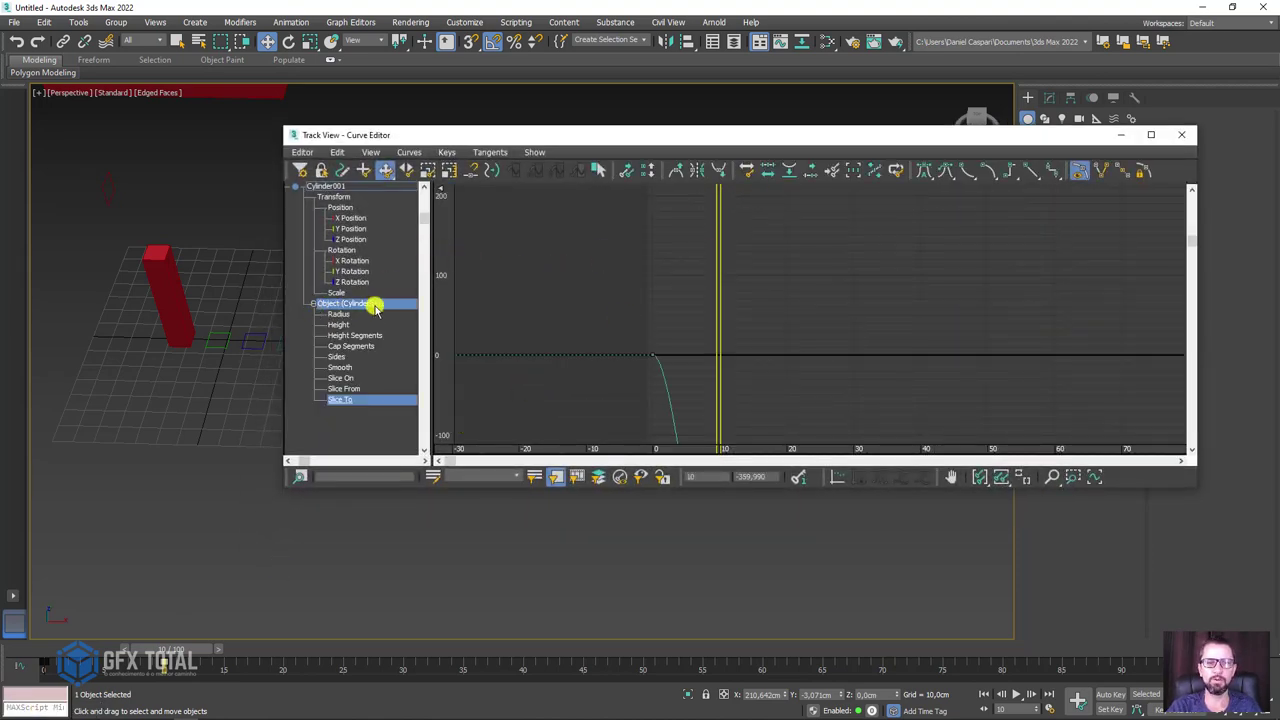
click(350, 401)
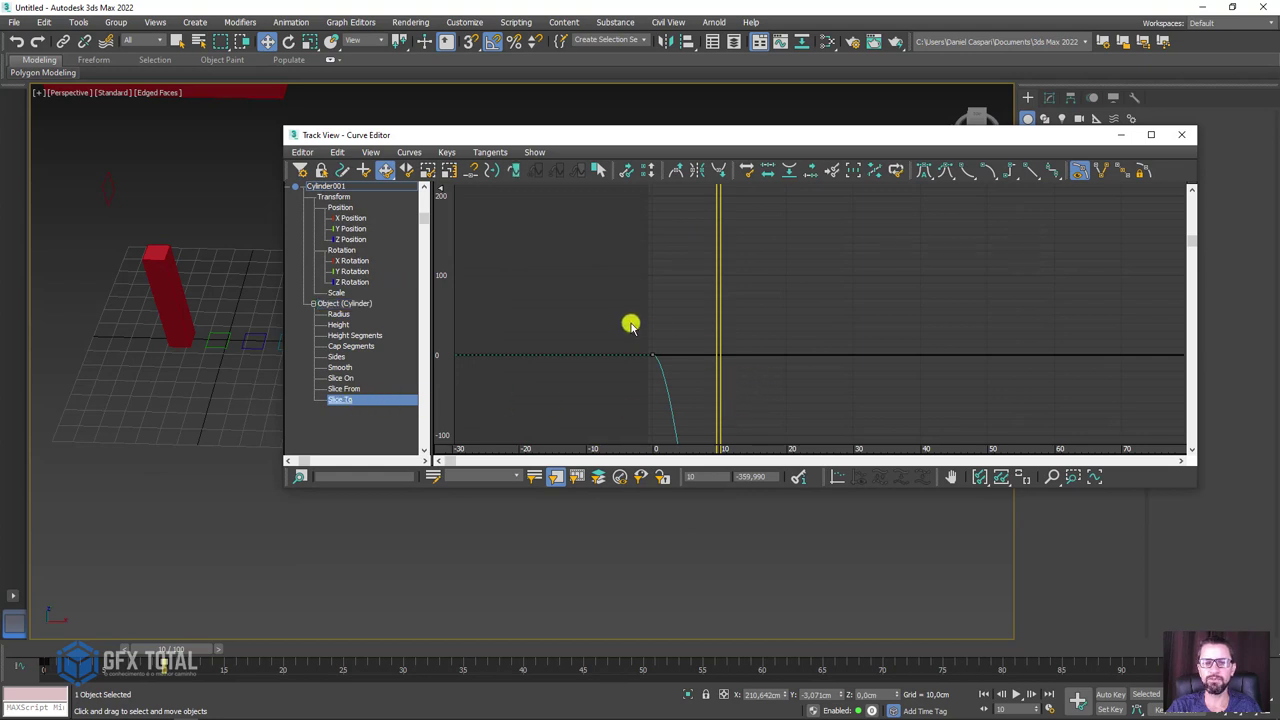
middle_drag(629, 323, 603, 189)
click(1022, 472)
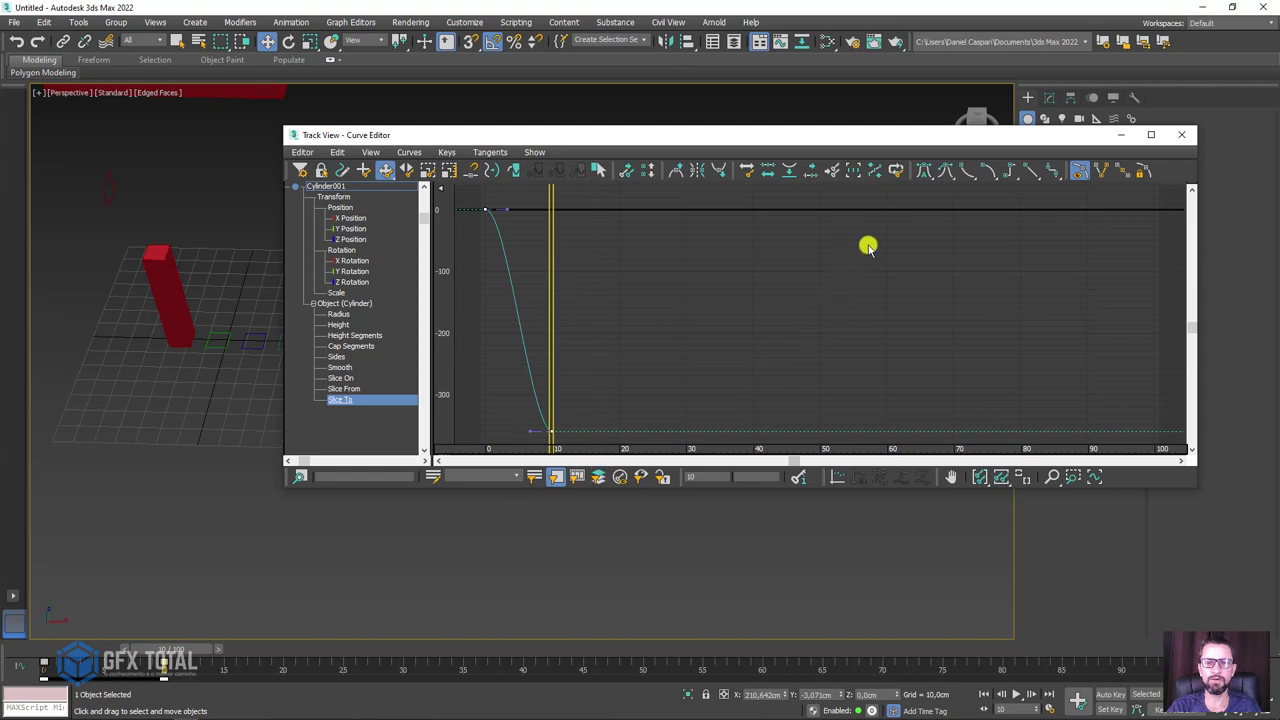
click(1031, 170)
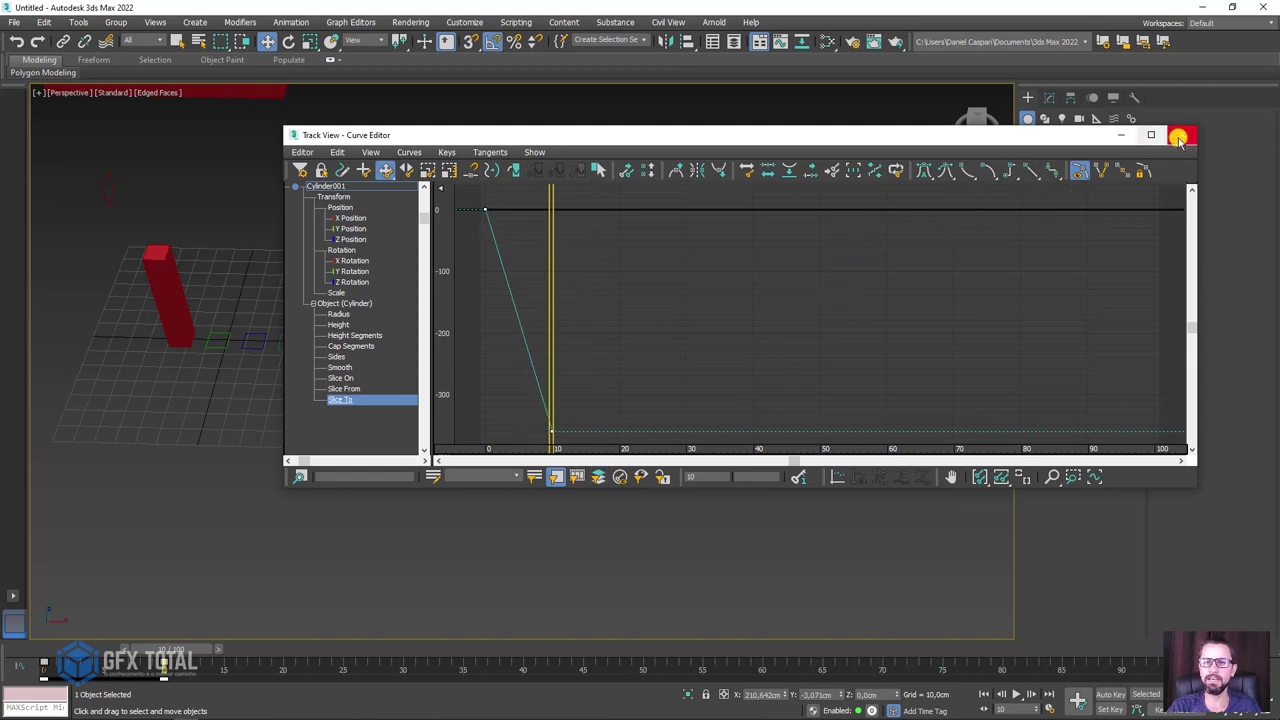
click(1181, 134)
mouse_move(190, 655)
mouse_down()
mouse_move(51, 651)
mouse_move(189, 651)
mouse_up()
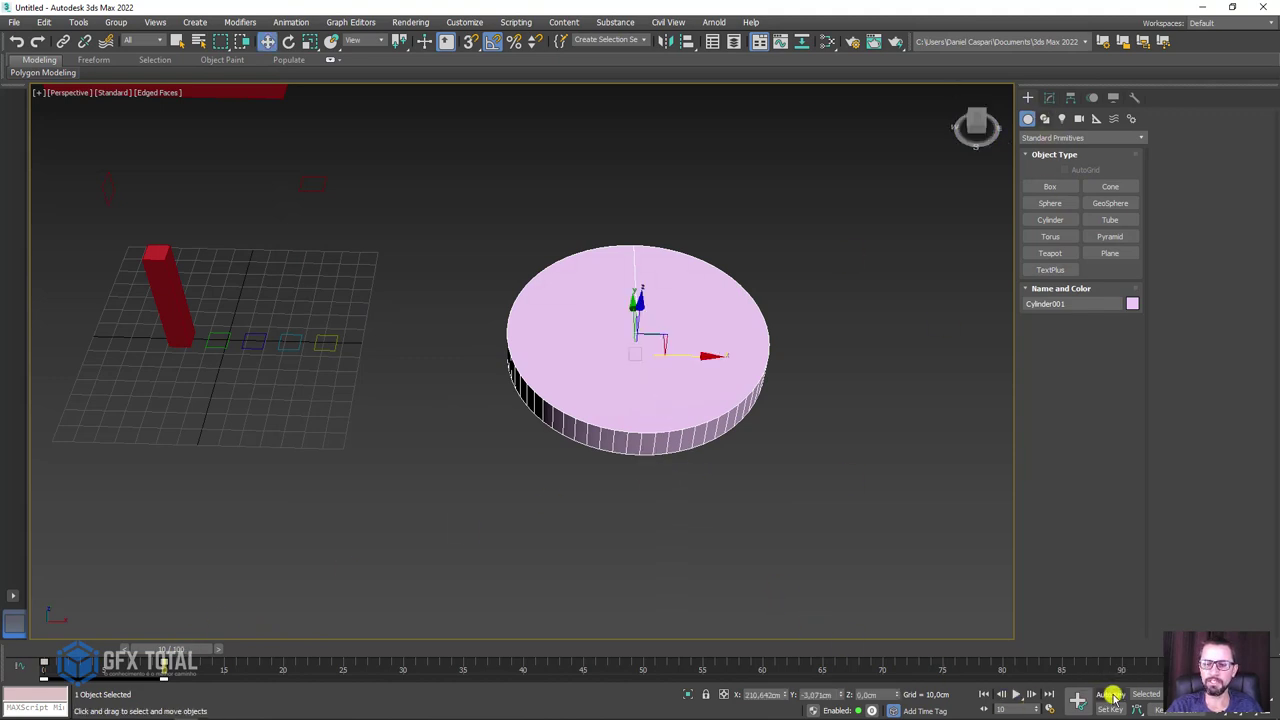
- With Auto Key on, key the pink cylinder's Slice To at -60, then turn Auto Key off
click(1110, 694)
click(1049, 98)
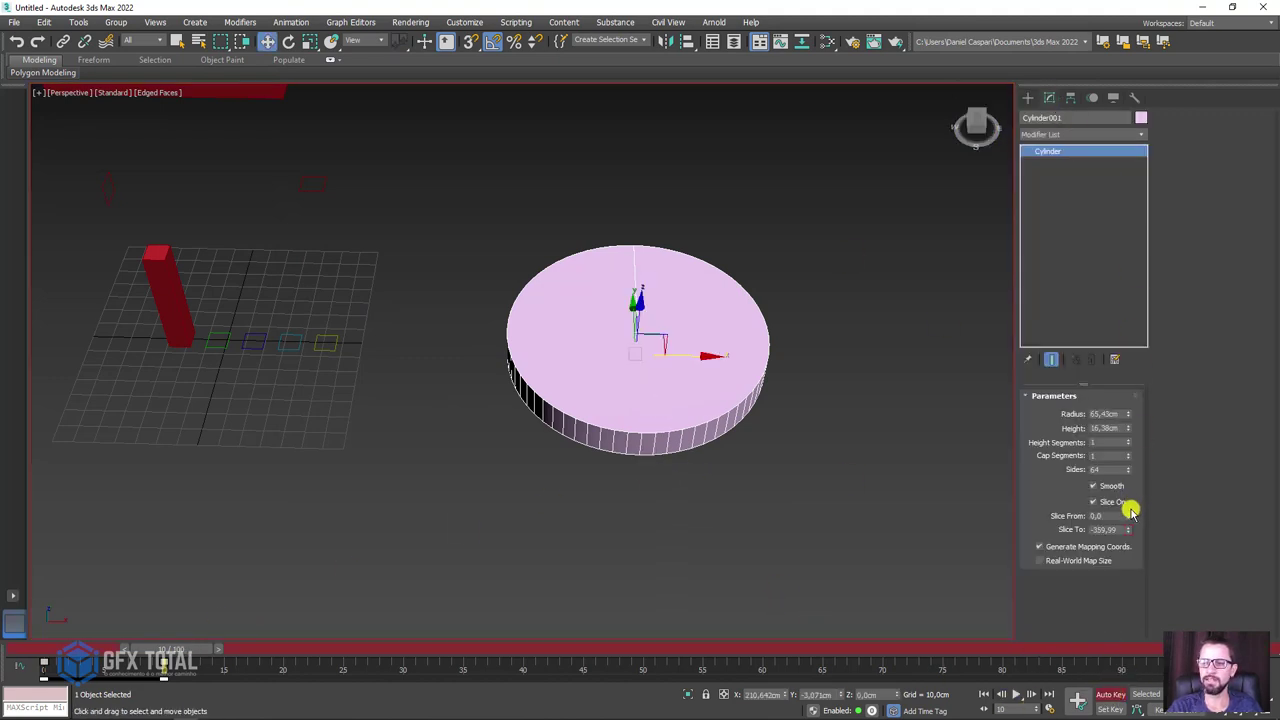
drag(1128, 530, 1126, 145)
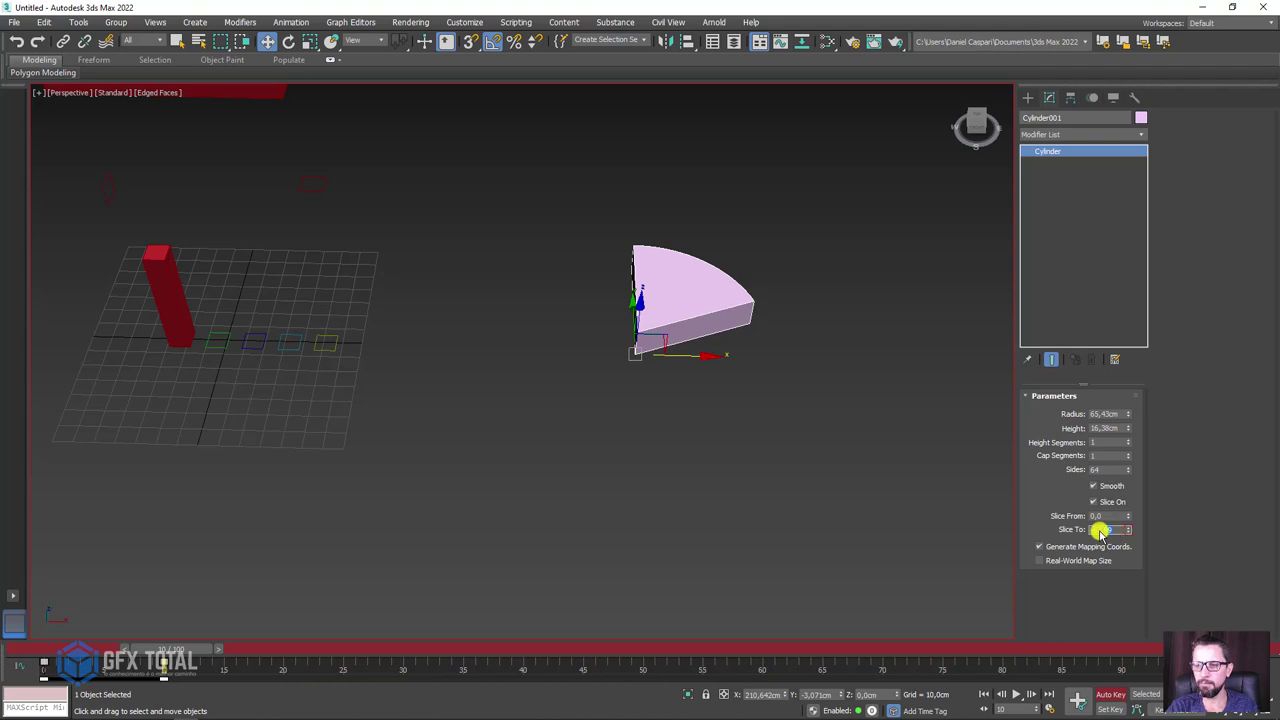
text(-60)
key(Return)
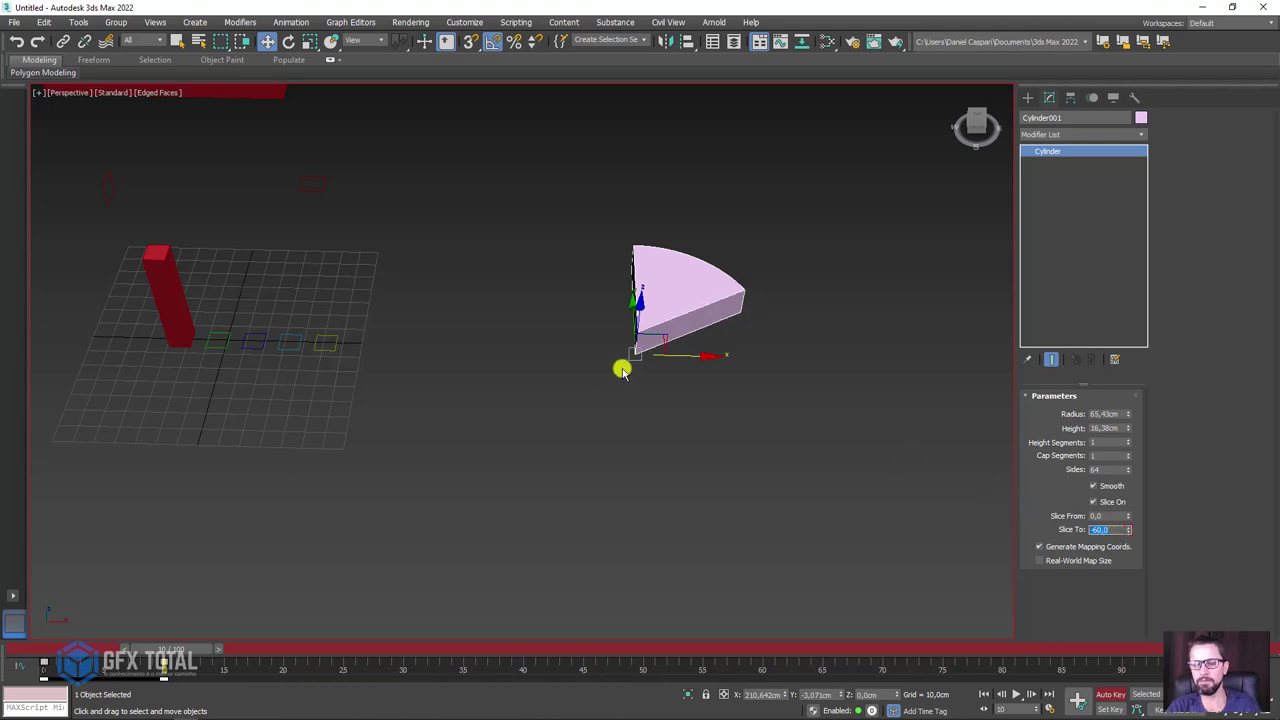
click(1117, 697)
mouse_move(831, 417)
alt+middle_down()
mouse_move(817, 451)
mouse_move(686, 308)
alt+middle_up()
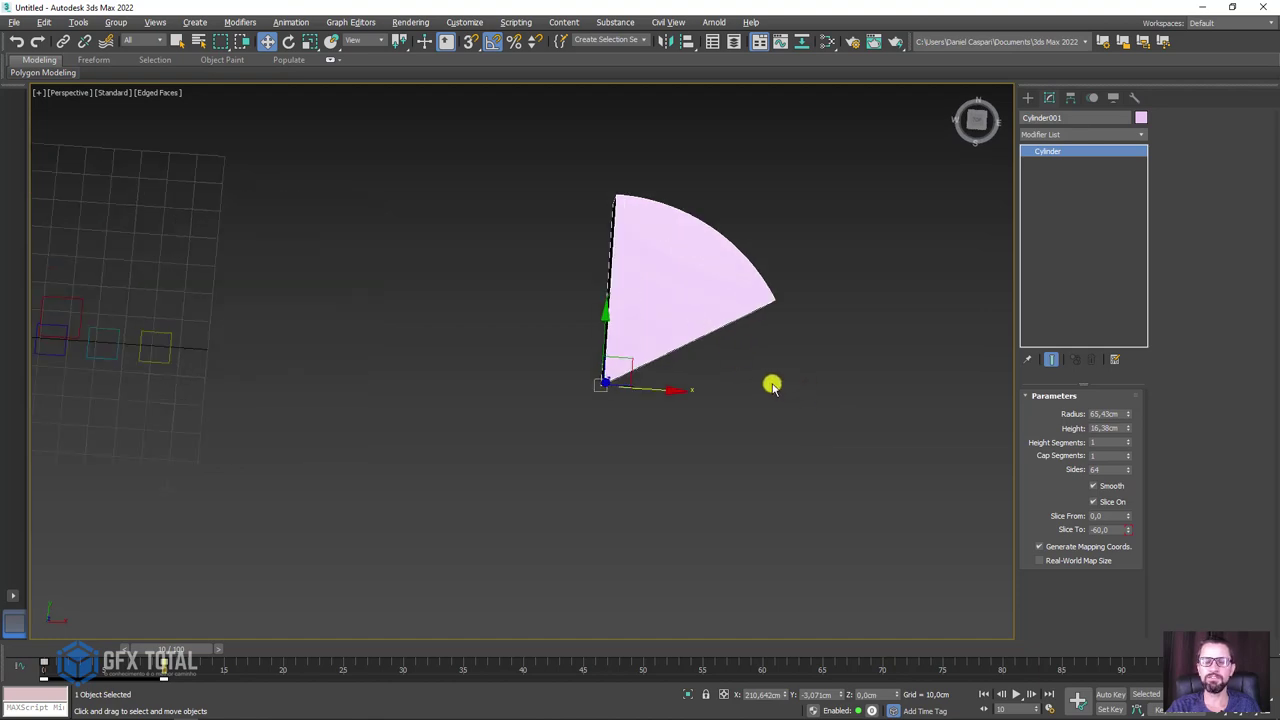
alt+middle_drag(771, 386, 783, 338)
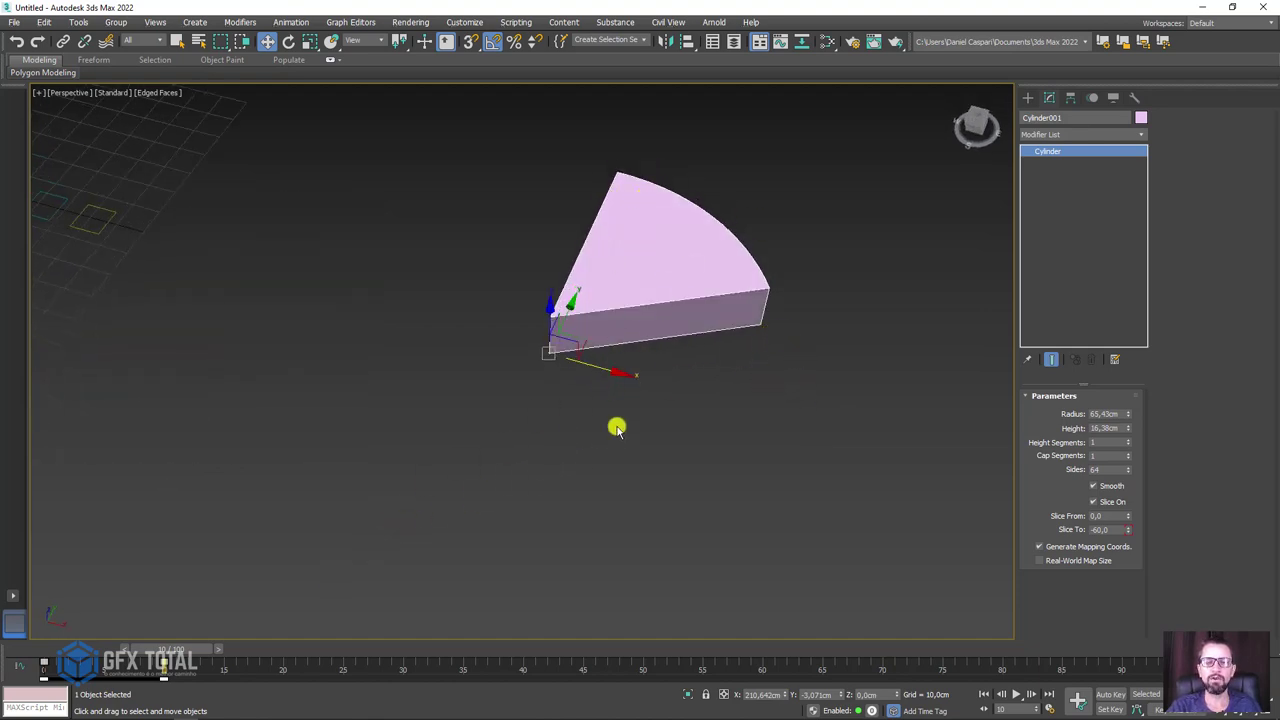
- Shift-rotate a copy of the pink slice, Cylinder002, beside it and colour it blue
key(e)
alt+middle_drag(583, 420, 641, 445)
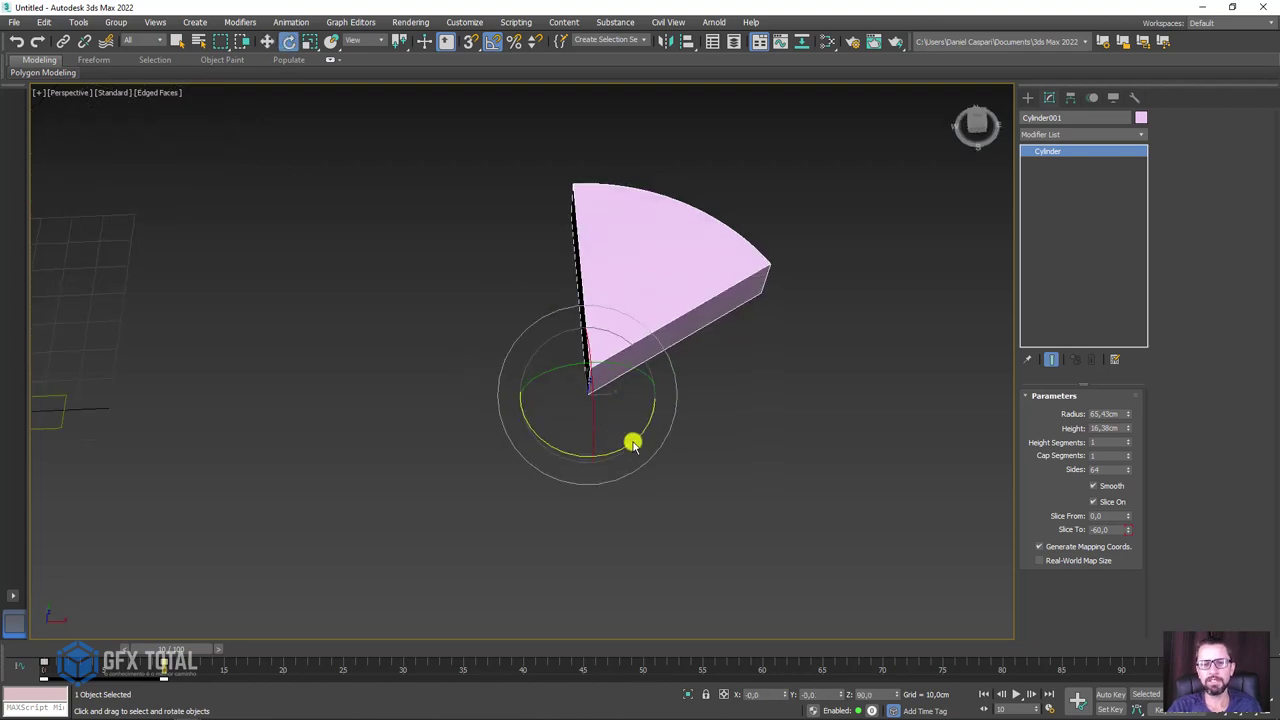
shift+drag(628, 440, 605, 475)
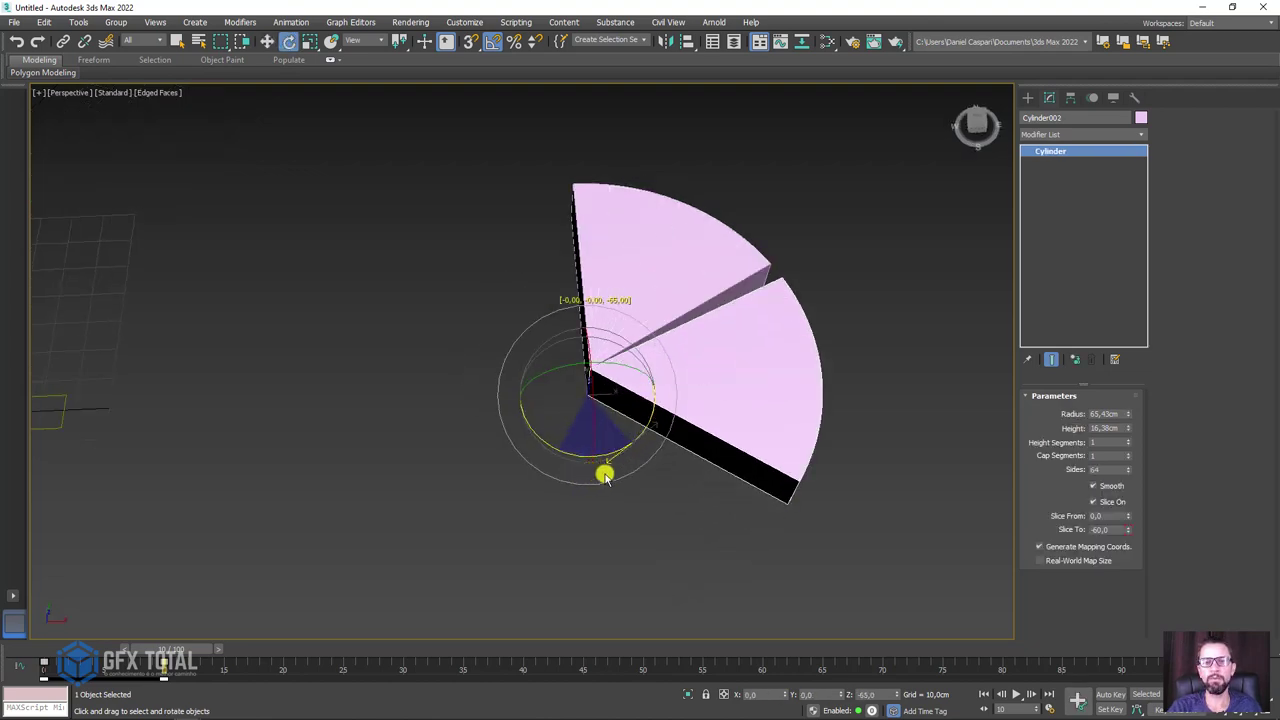
shift+drag(605, 475, 607, 473)
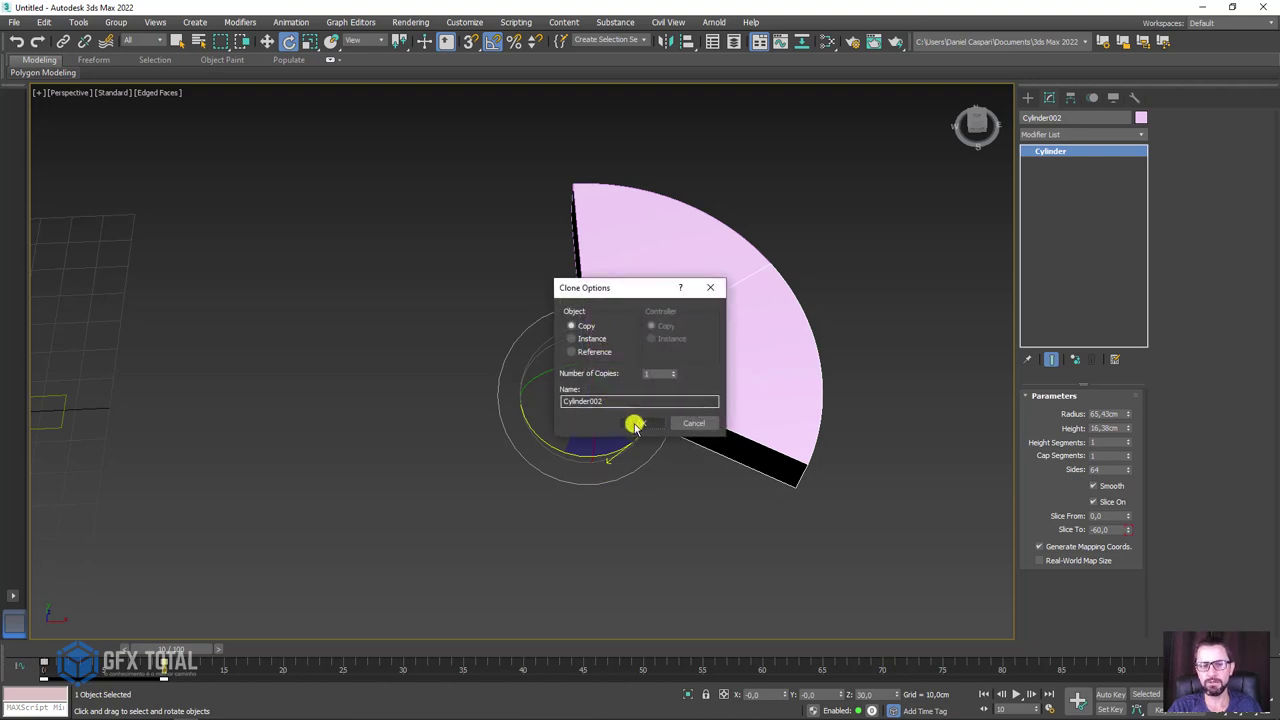
click(645, 427)
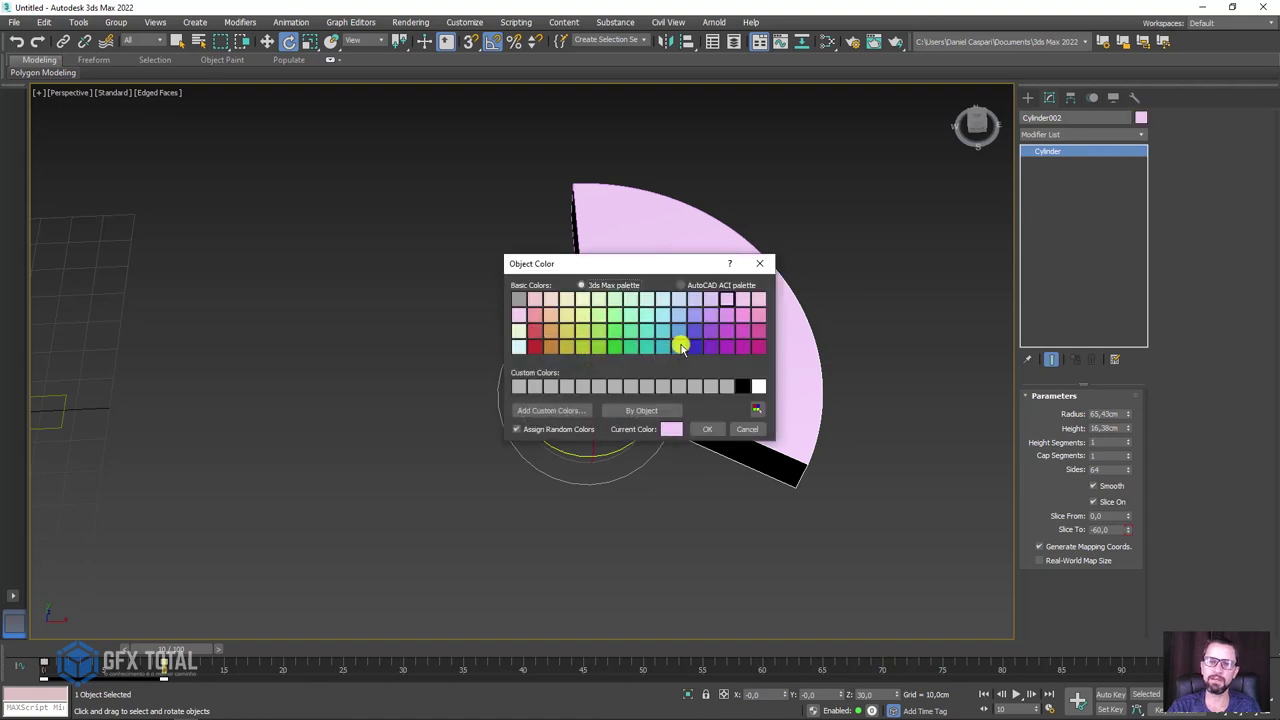
click(703, 352)
click(707, 429)
- Review the blue and pink slices through the animation and from above
mouse_move(843, 417)
alt+middle_down()
mouse_move(860, 377)
mouse_move(303, 625)
alt+middle_up()
mouse_move(190, 650)
mouse_down()
mouse_move(163, 654)
mouse_move(206, 649)
mouse_move(50, 658)
mouse_move(240, 645)
mouse_move(185, 648)
mouse_up()
key(e)
mouse_move(483, 466)
alt+middle_down()
mouse_move(766, 336)
mouse_move(1064, 428)
alt+middle_up()
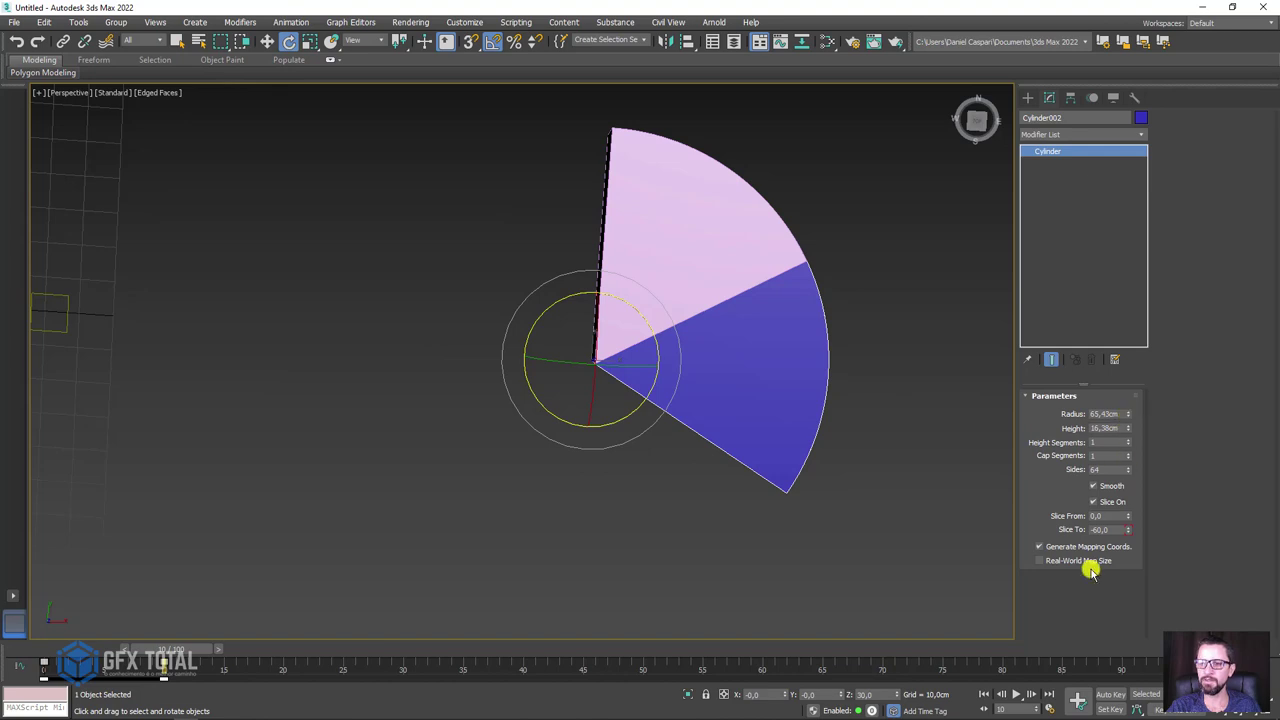
- Key the blue slice's Slice To at -100 with Auto Key, then Shift-rotate a copy
click(1111, 694)
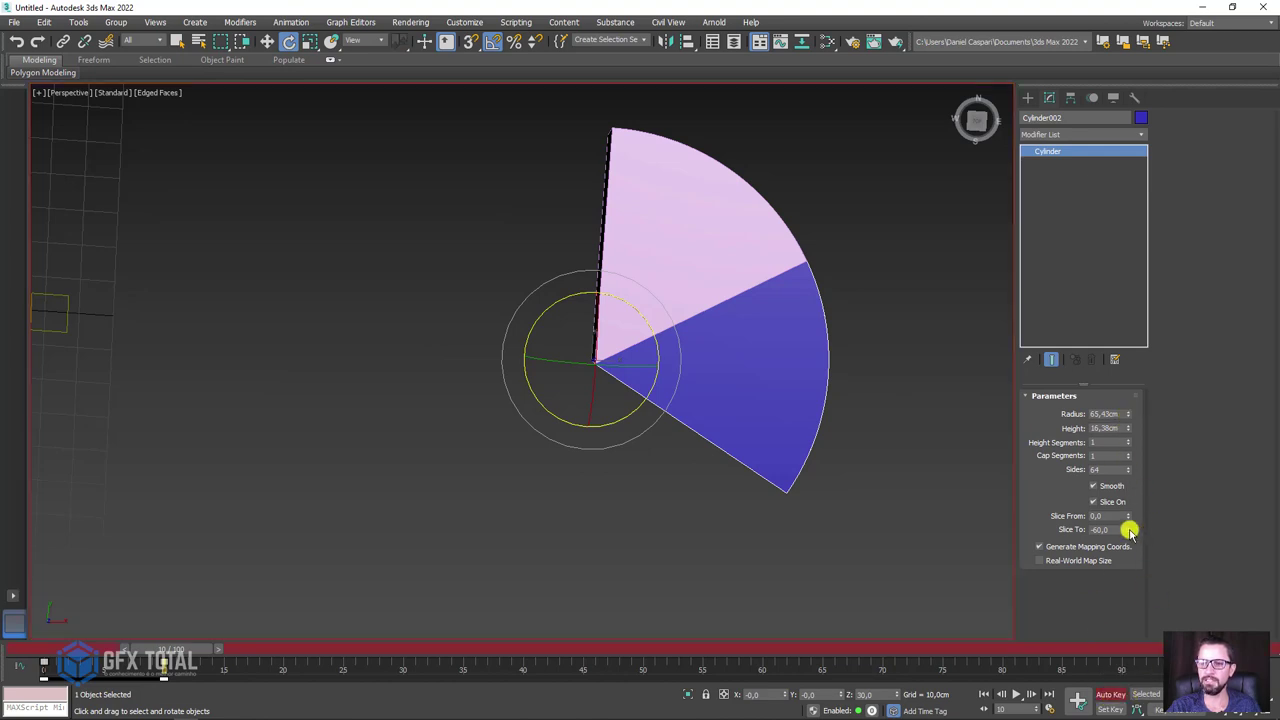
mouse_move(1129, 530)
mouse_down()
mouse_move(1129, 502)
mouse_move(1124, 590)
mouse_up()
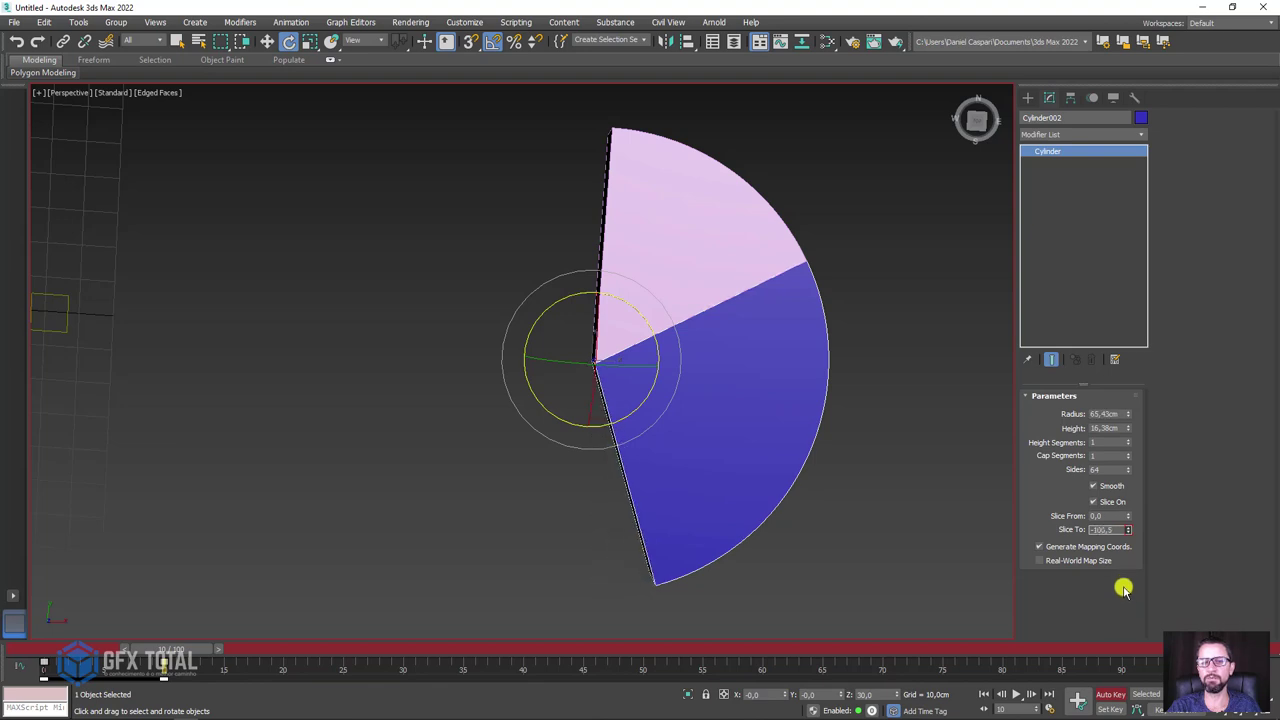
double_click(1121, 530)
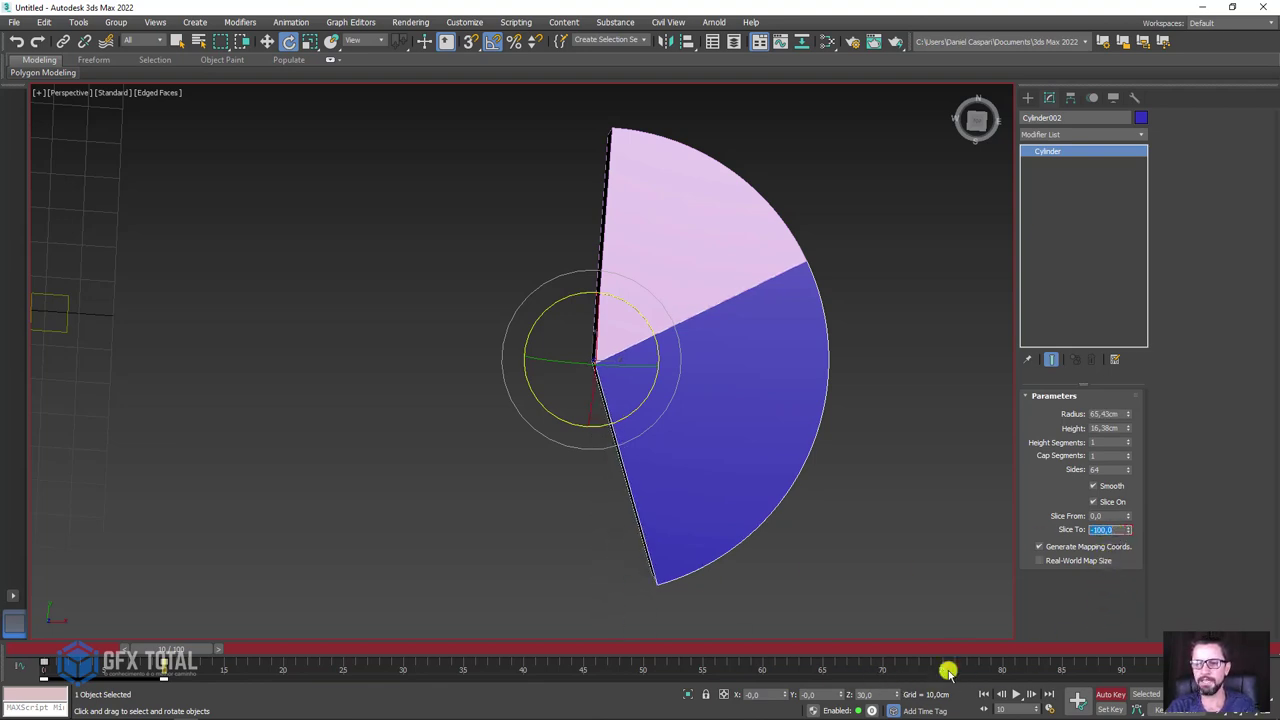
click(1108, 694)
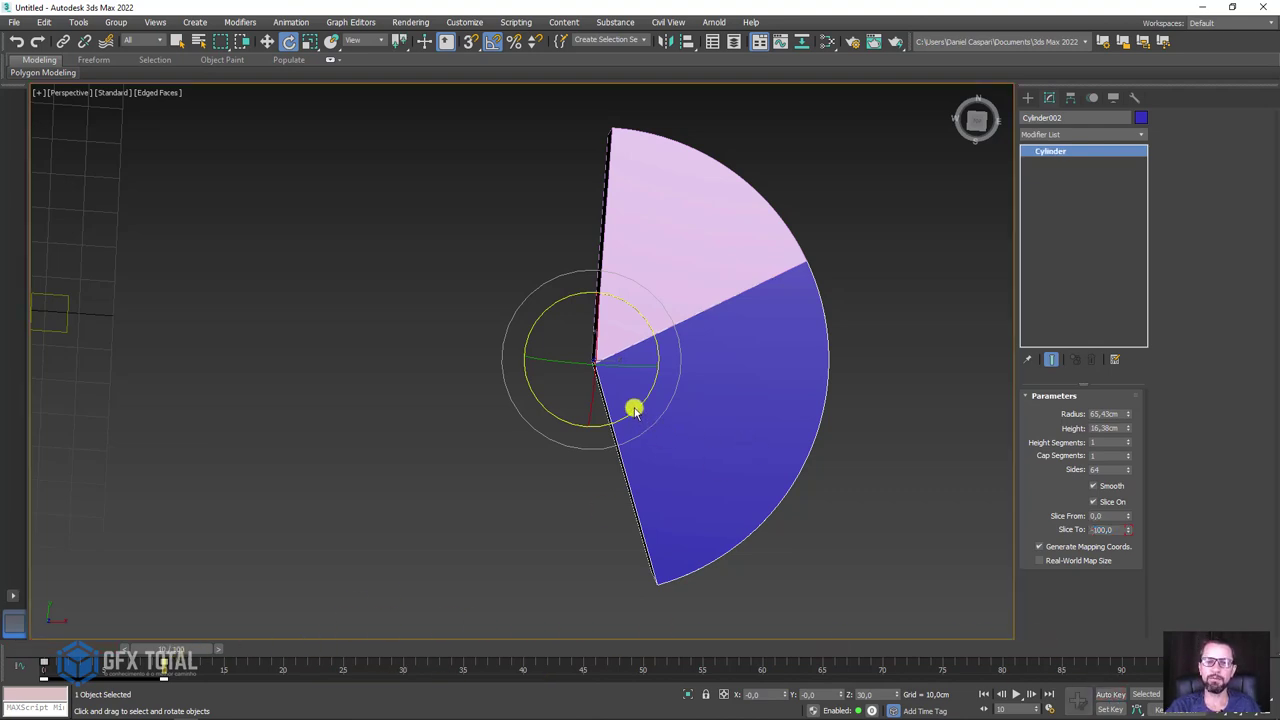
shift+drag(635, 410, 594, 460)
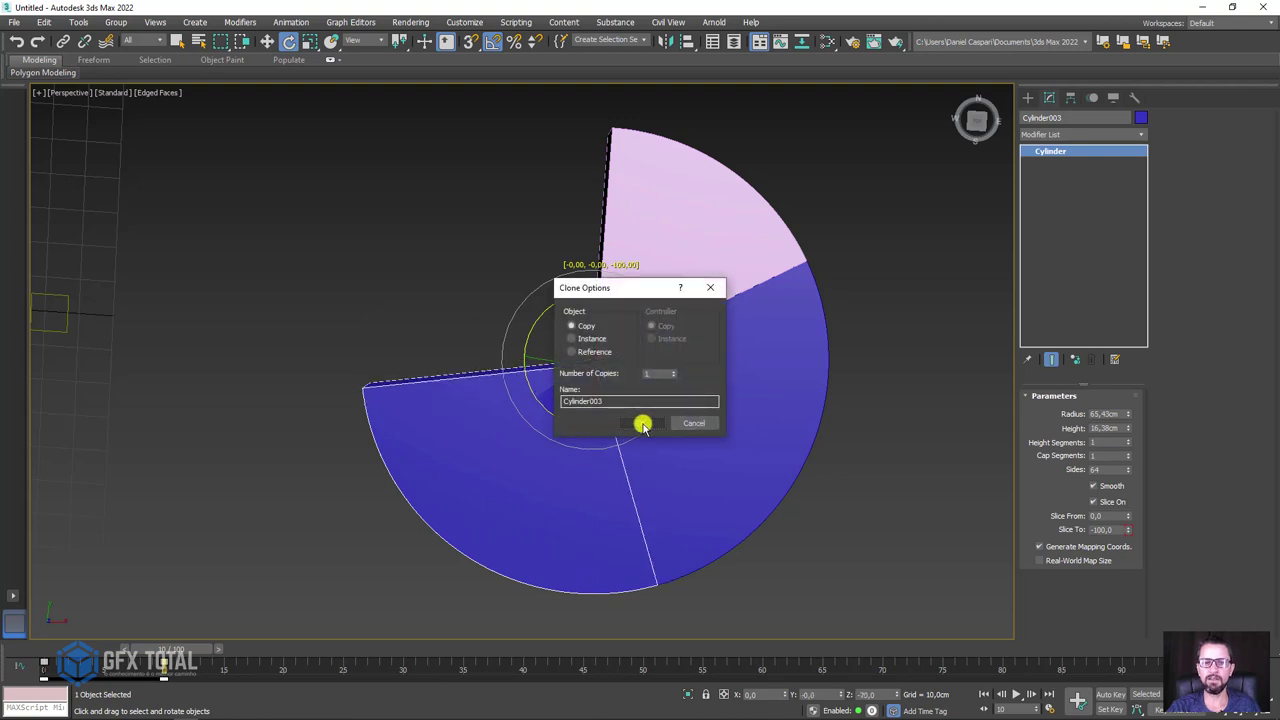
- Confirm the copy Cylinder003 and key its Slice To at -20 with Auto Key
click(642, 422)
click(1110, 694)
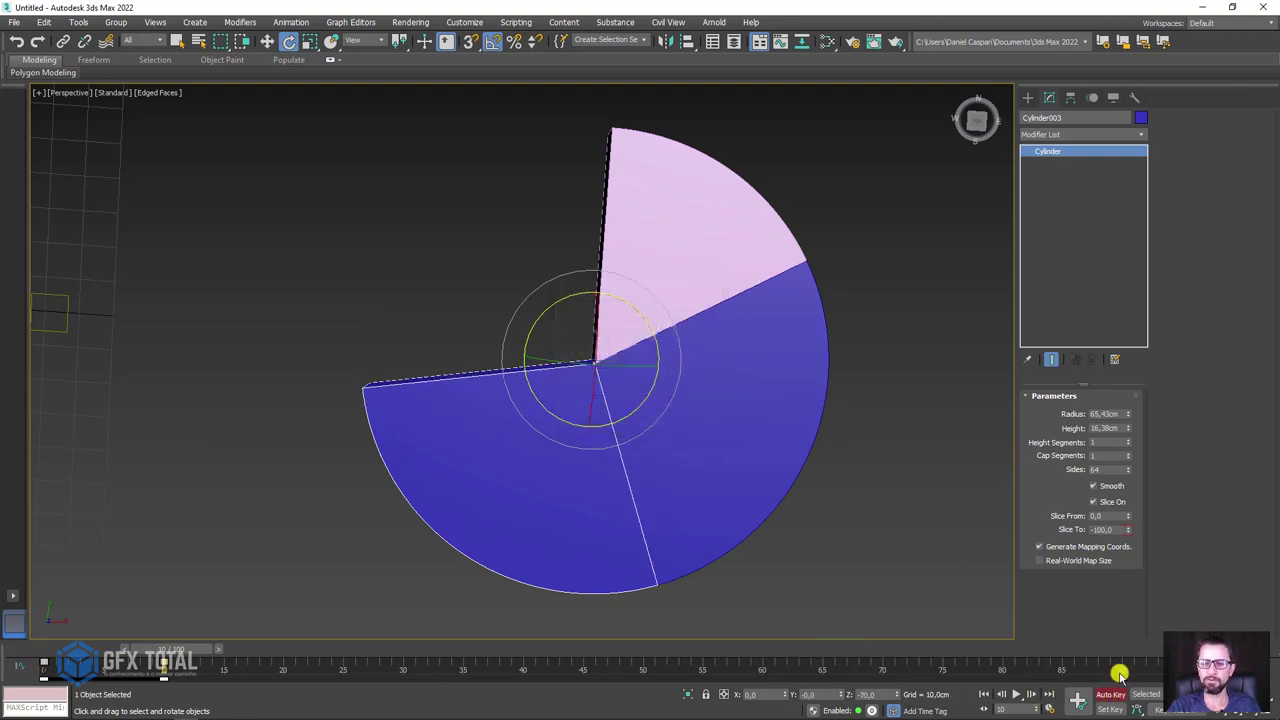
mouse_move(1127, 531)
mouse_down()
mouse_move(1116, 428)
mouse_move(1120, 452)
mouse_up()
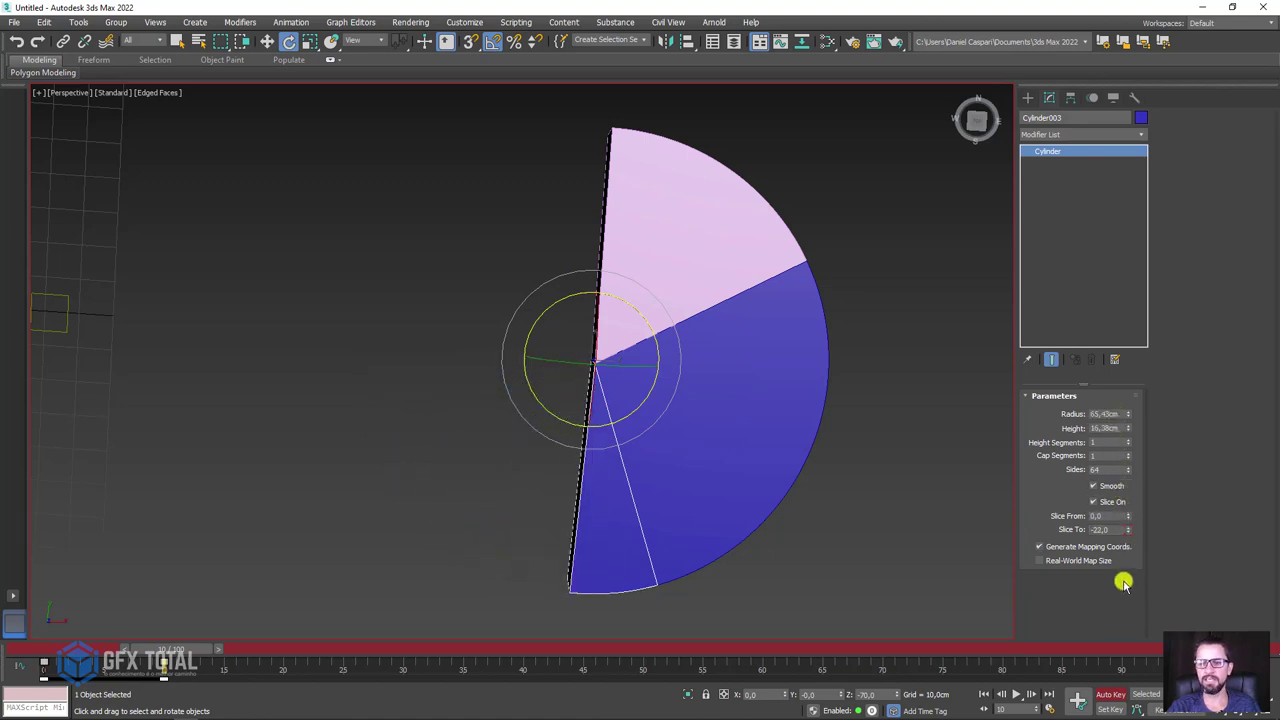
text(-20)
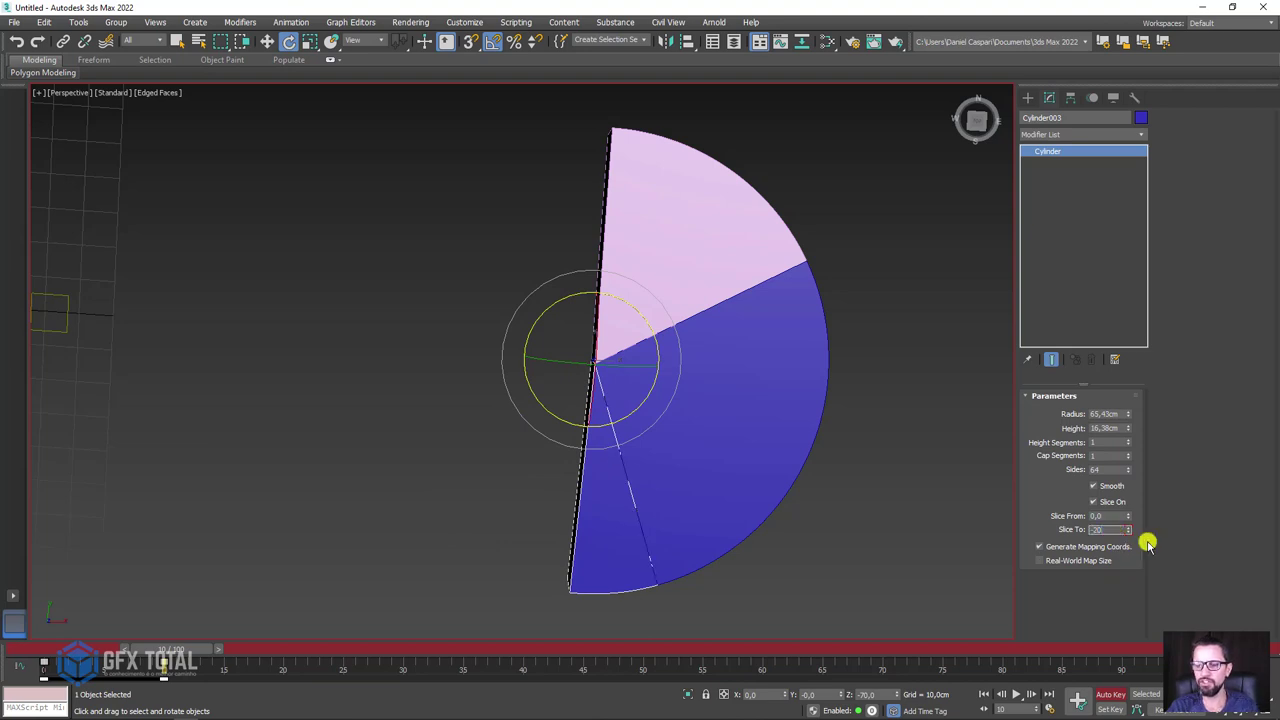
key(Return)
click(1122, 695)
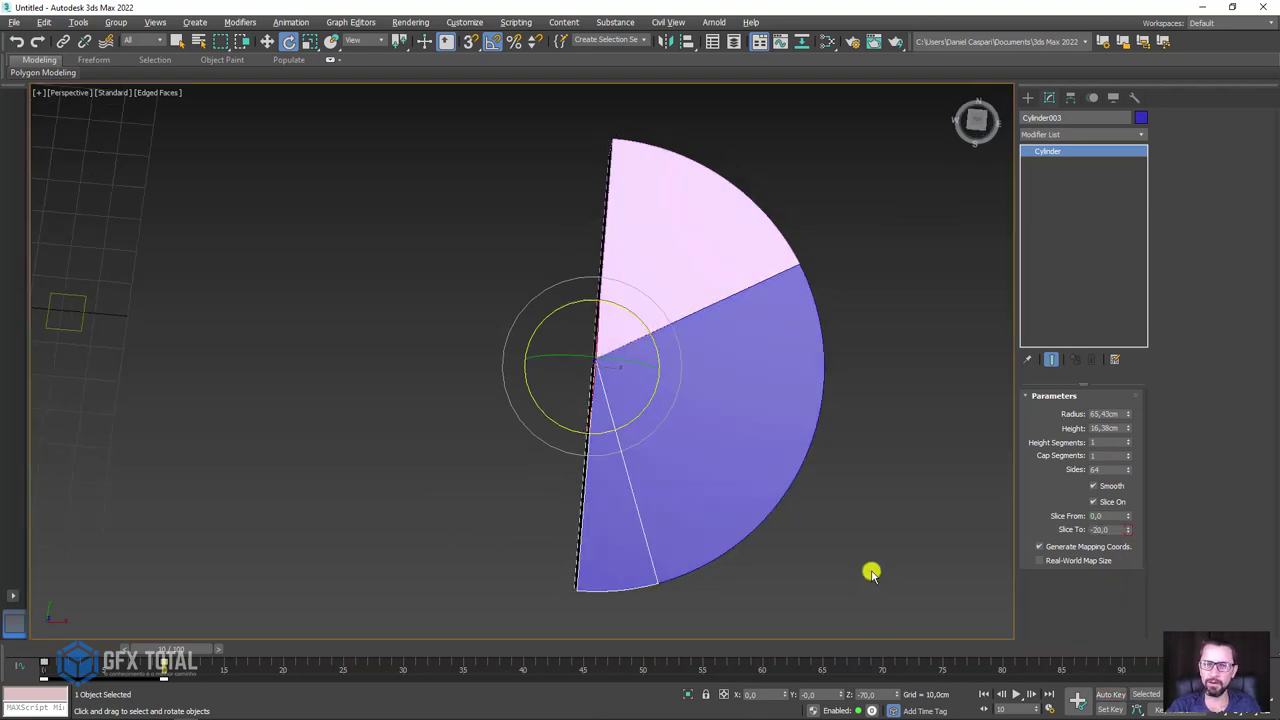
- Colour the new slice green
alt+middle_drag(869, 571, 688, 588)
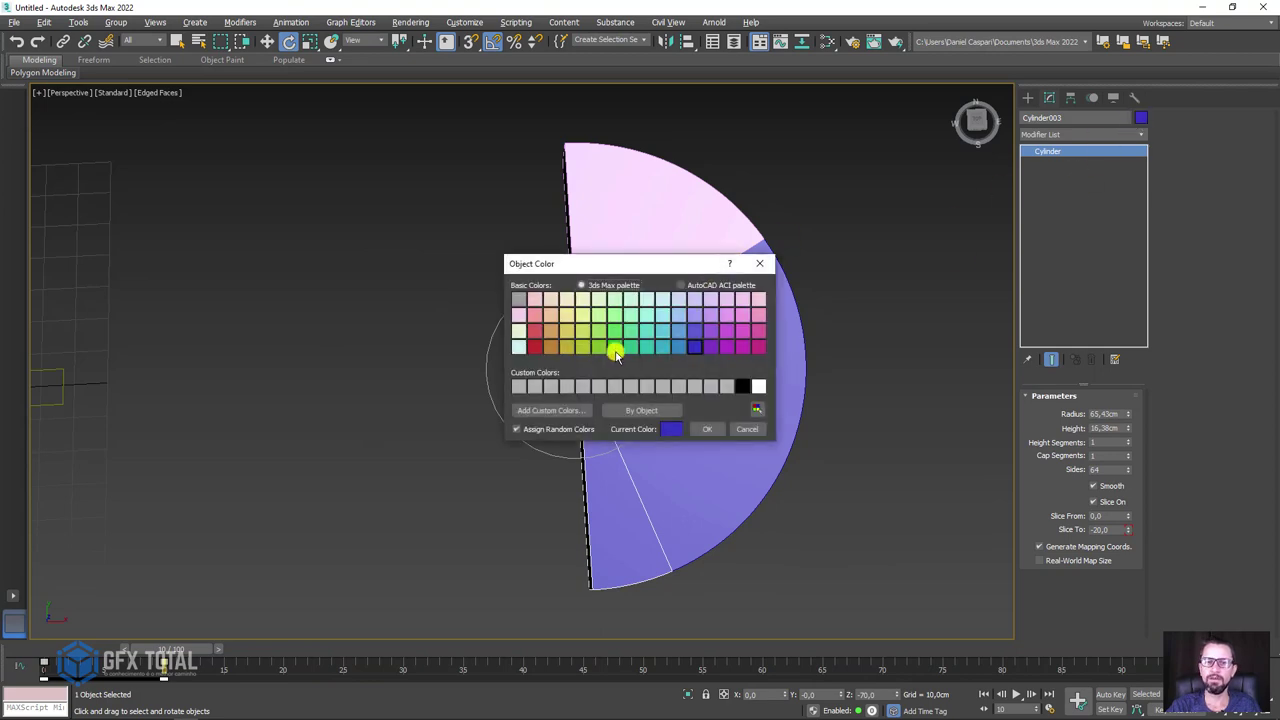
click(615, 352)
click(707, 429)
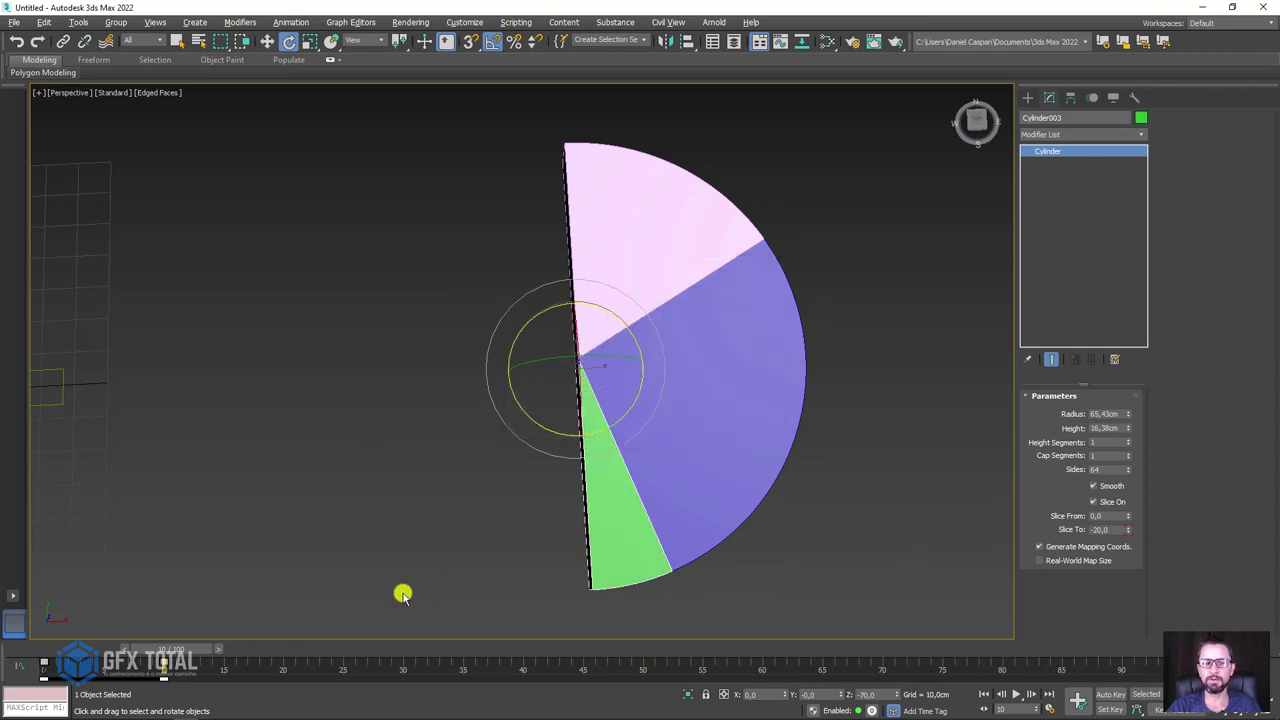
- Shift-rotate another copy, Cylinder004, and open its Object Color choices
shift+drag(626, 408, 620, 420)
click(637, 430)
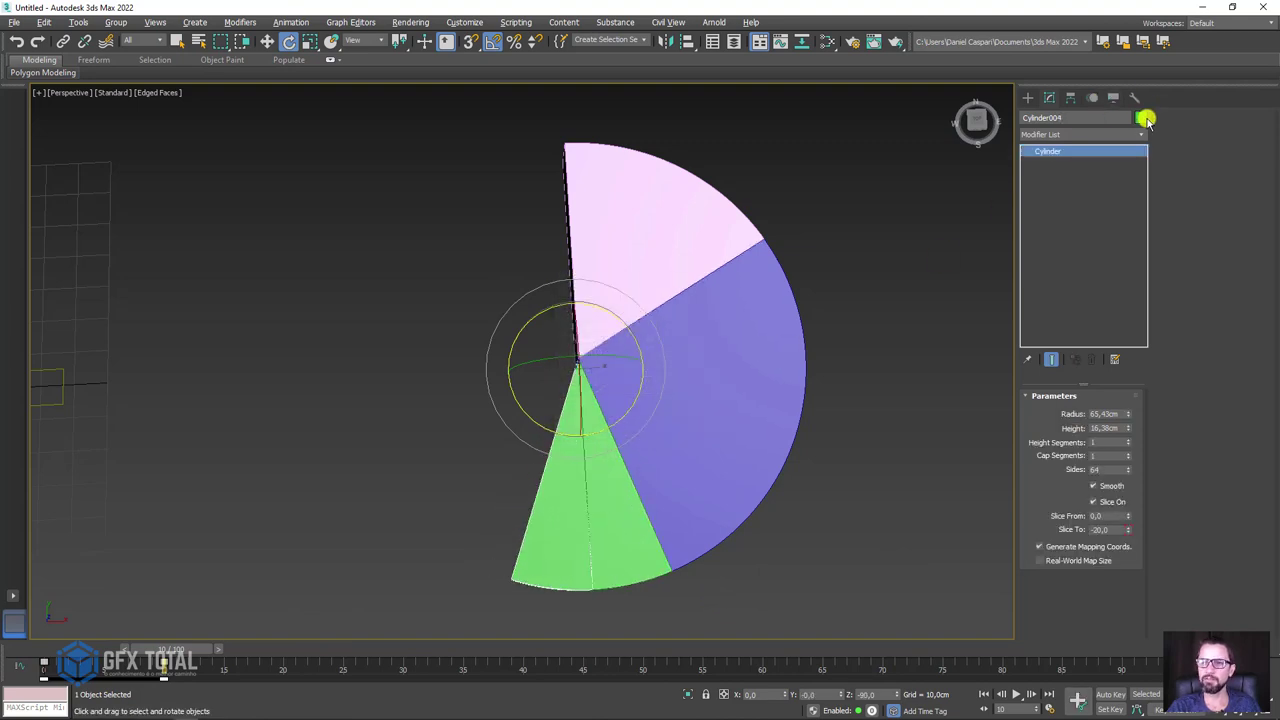
click(1141, 117)
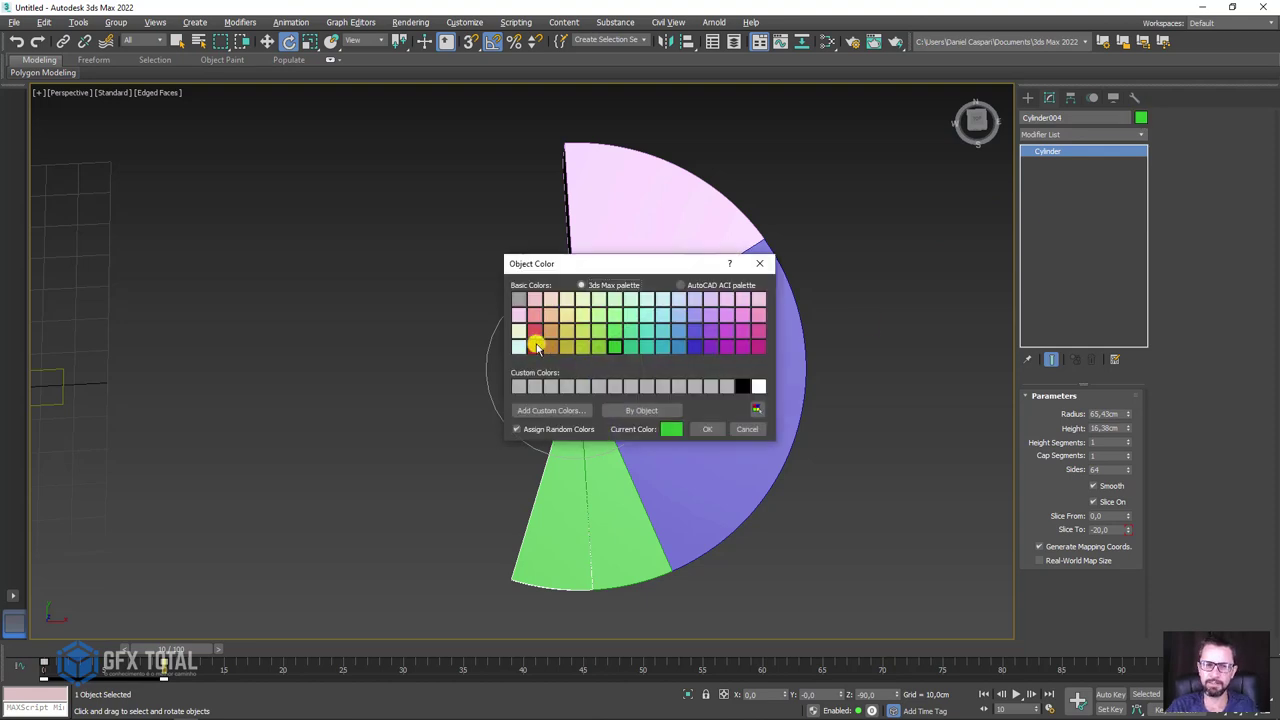
- Colour Cylinder004 red and animate its Slice To to -180 with Auto Key, completing the pie
click(535, 333)
click(707, 429)
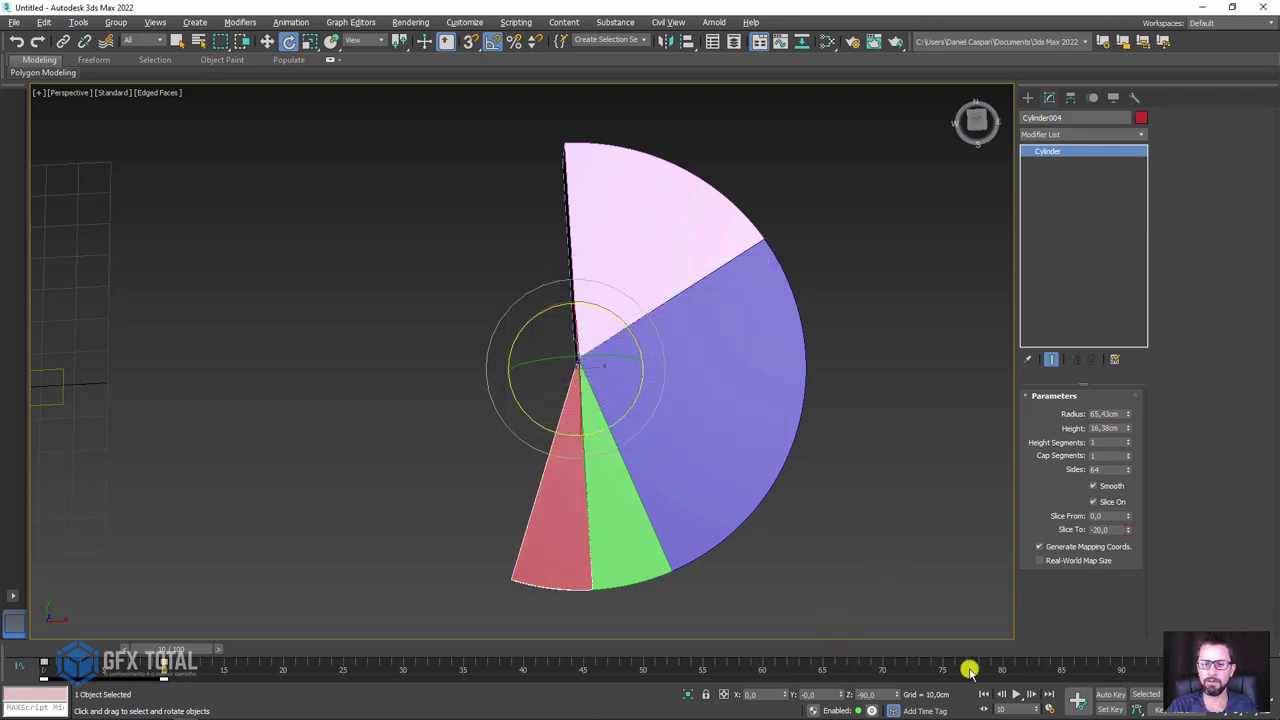
click(1110, 694)
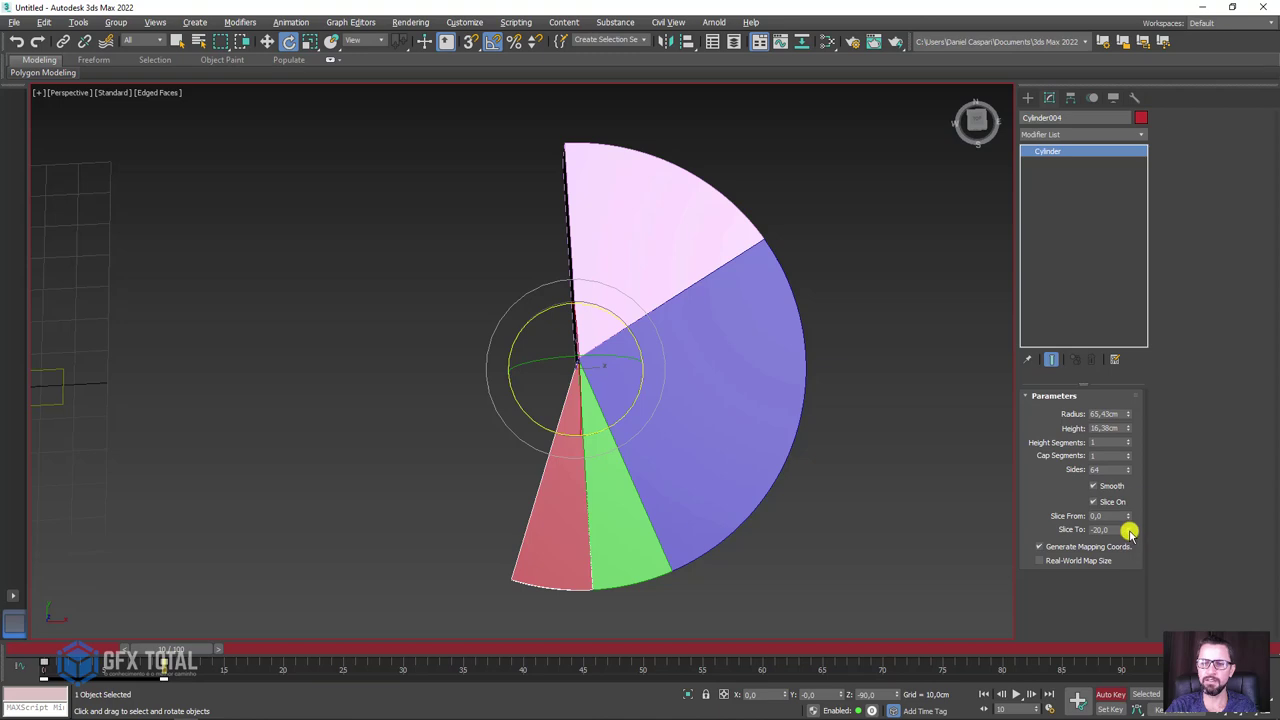
drag(1130, 533, 1157, 38)
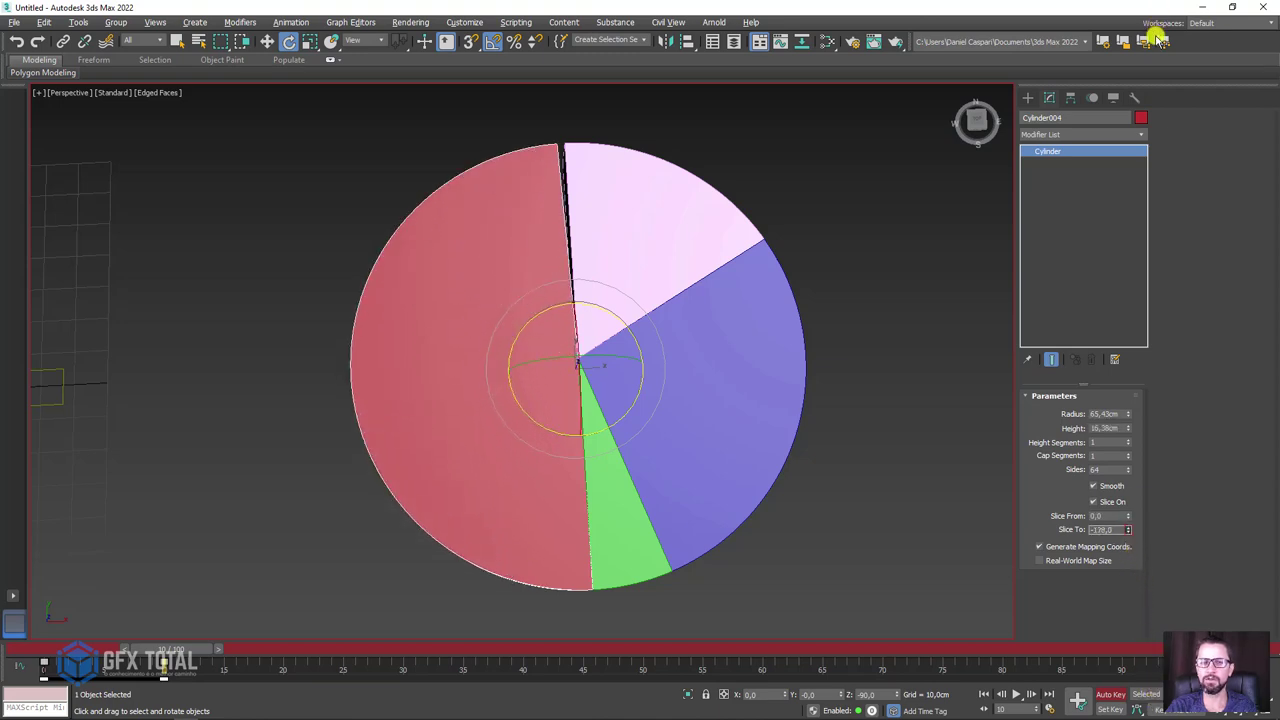
scroll(596, 221, up, 2)
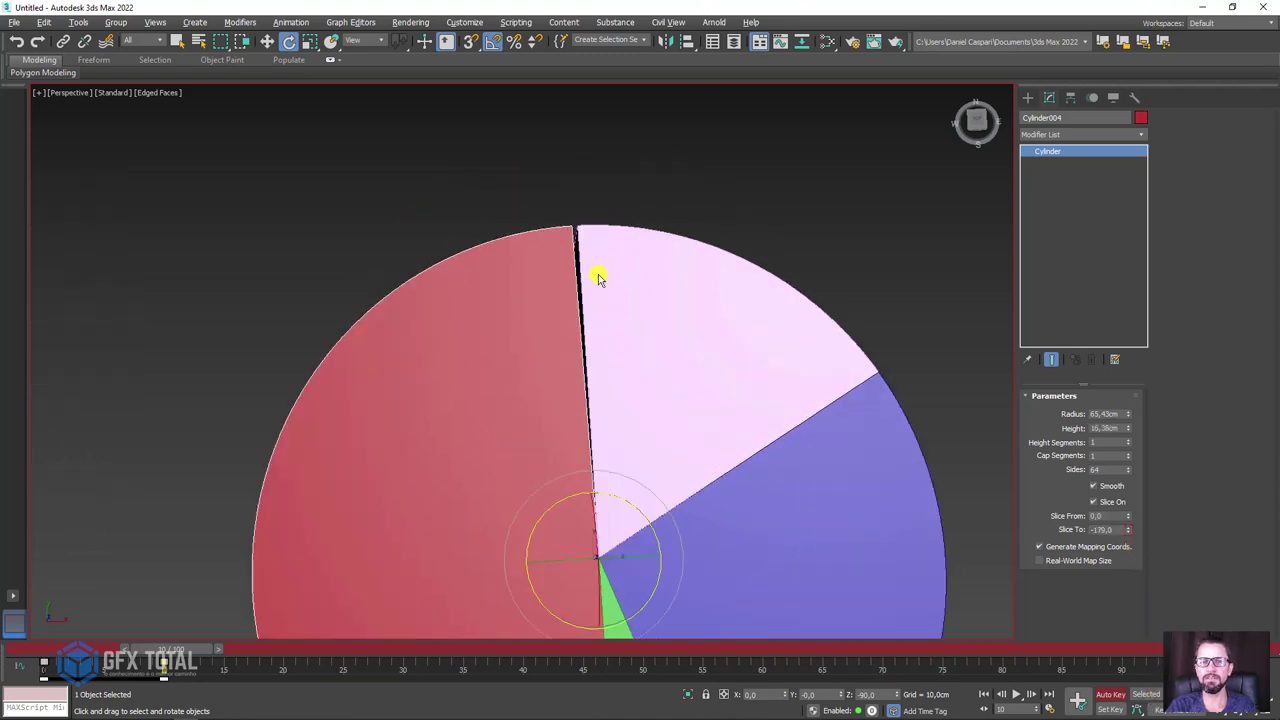
scroll(594, 271, up, 3)
double_click(1110, 529)
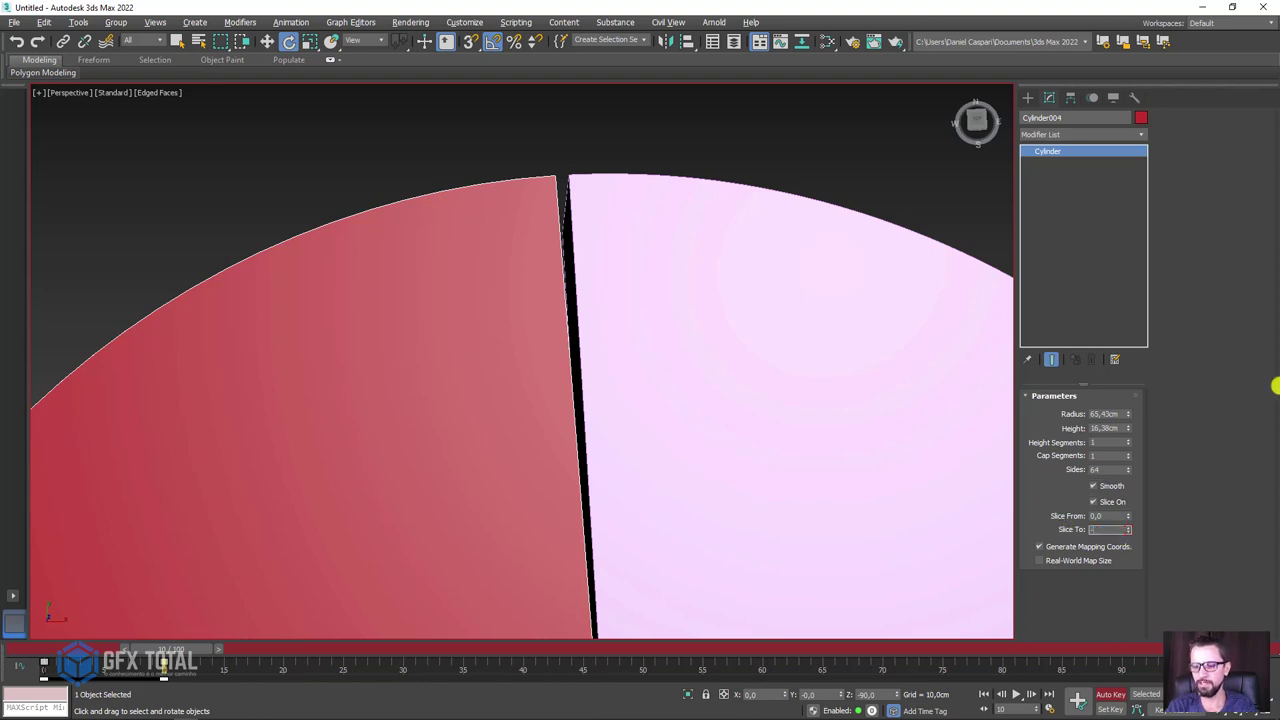
text(180)
key(Return)
scroll(766, 257, down, 5)
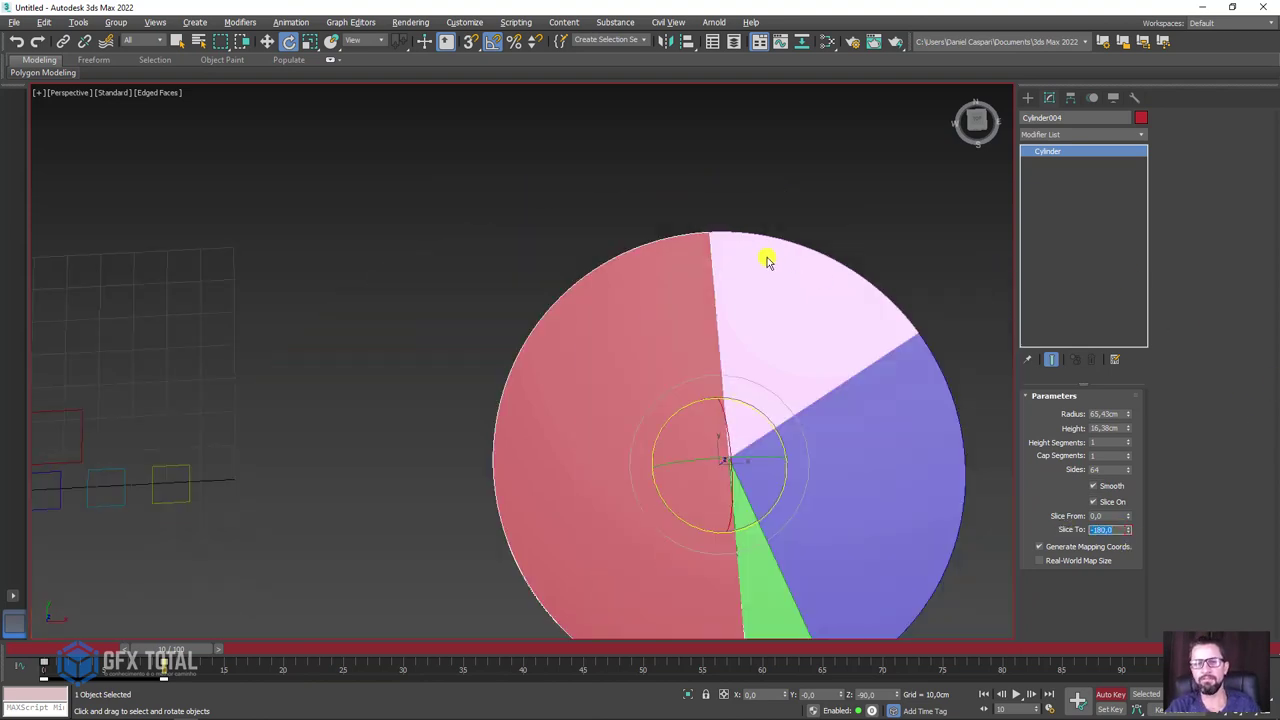
scroll(611, 289, down, 2)
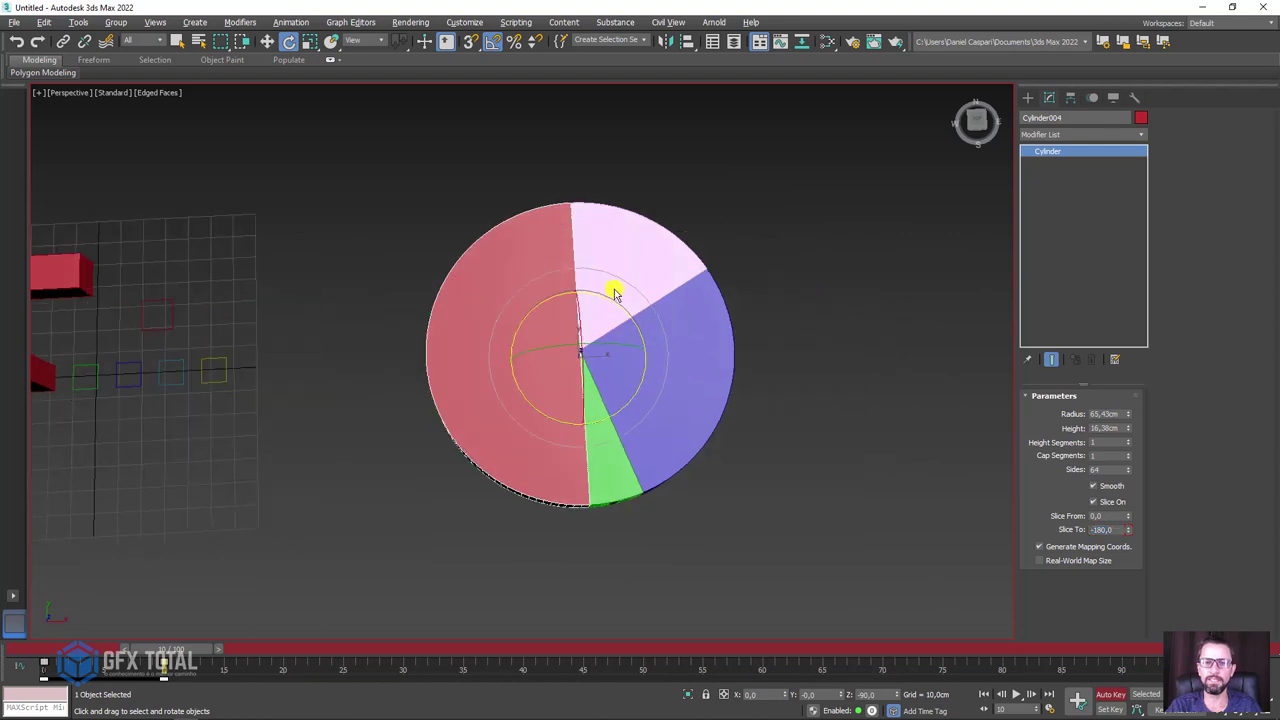
click(1110, 694)
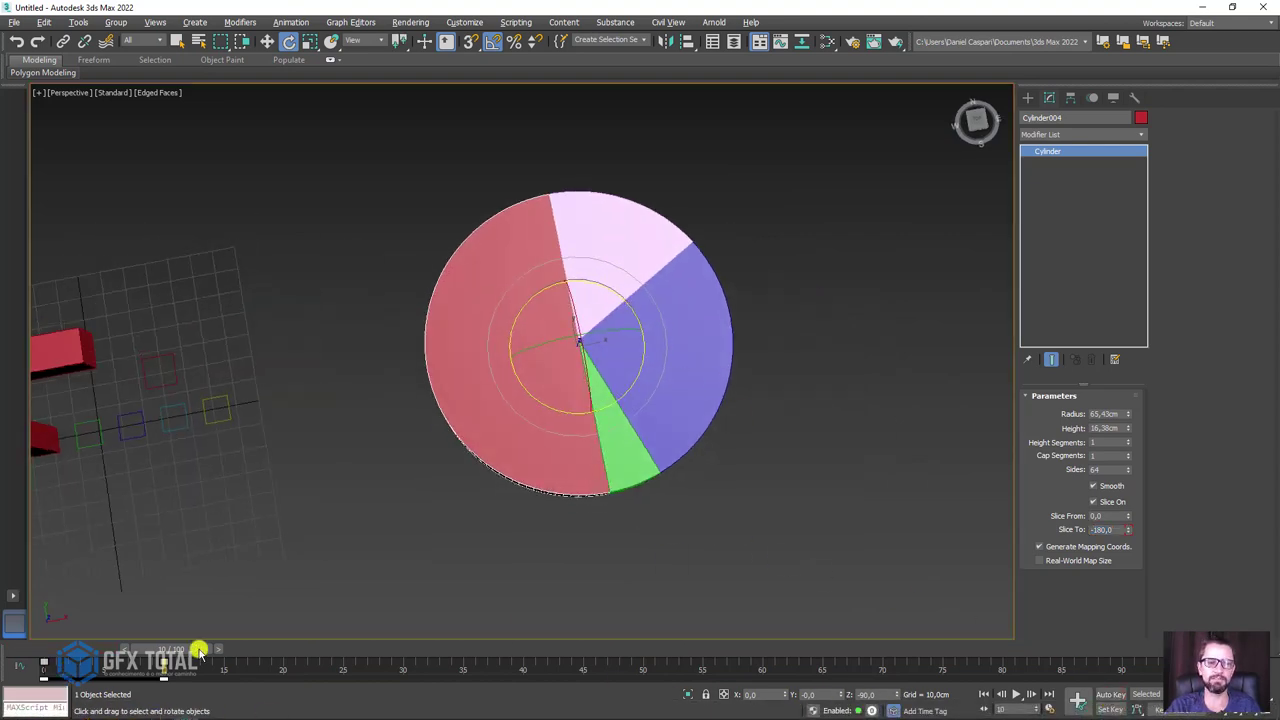
- Select the pie slices and shift their first animation keys to frame 10
mouse_move(200, 651)
mouse_down()
mouse_move(157, 655)
mouse_move(225, 655)
mouse_up()
key(e)
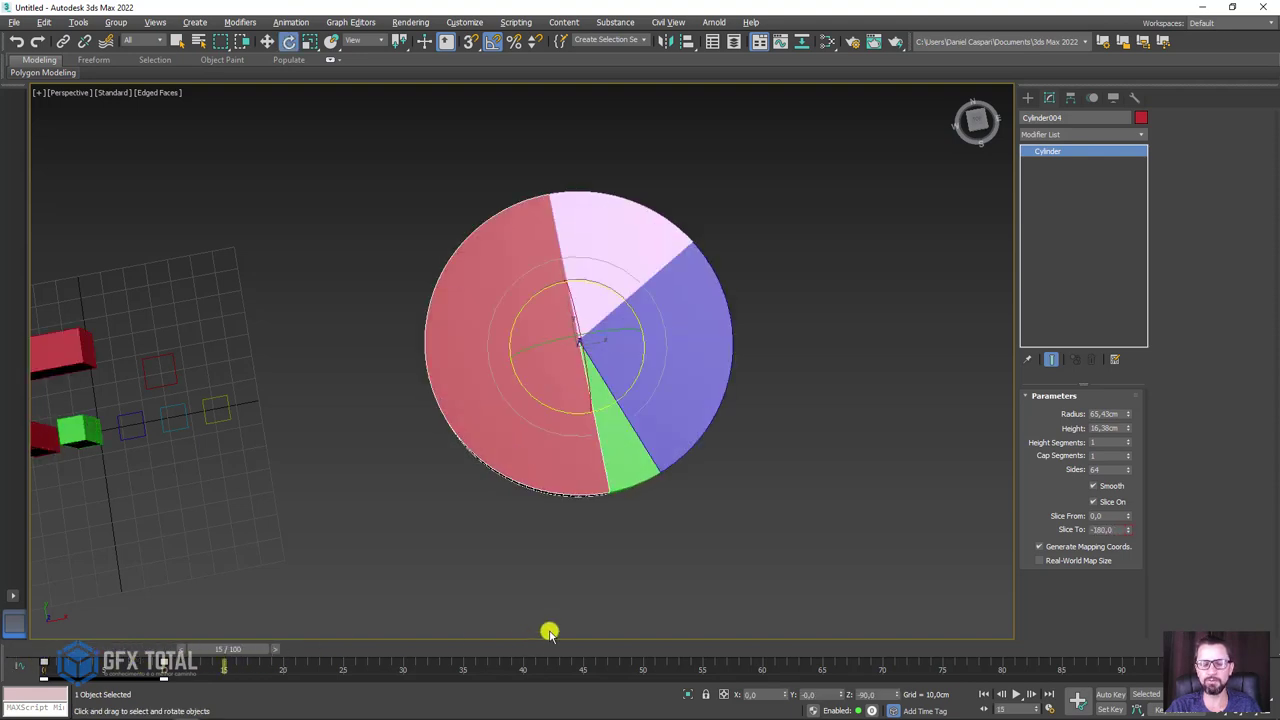
mouse_move(616, 529)
alt+middle_down()
mouse_move(634, 480)
mouse_move(600, 486)
alt+middle_up()
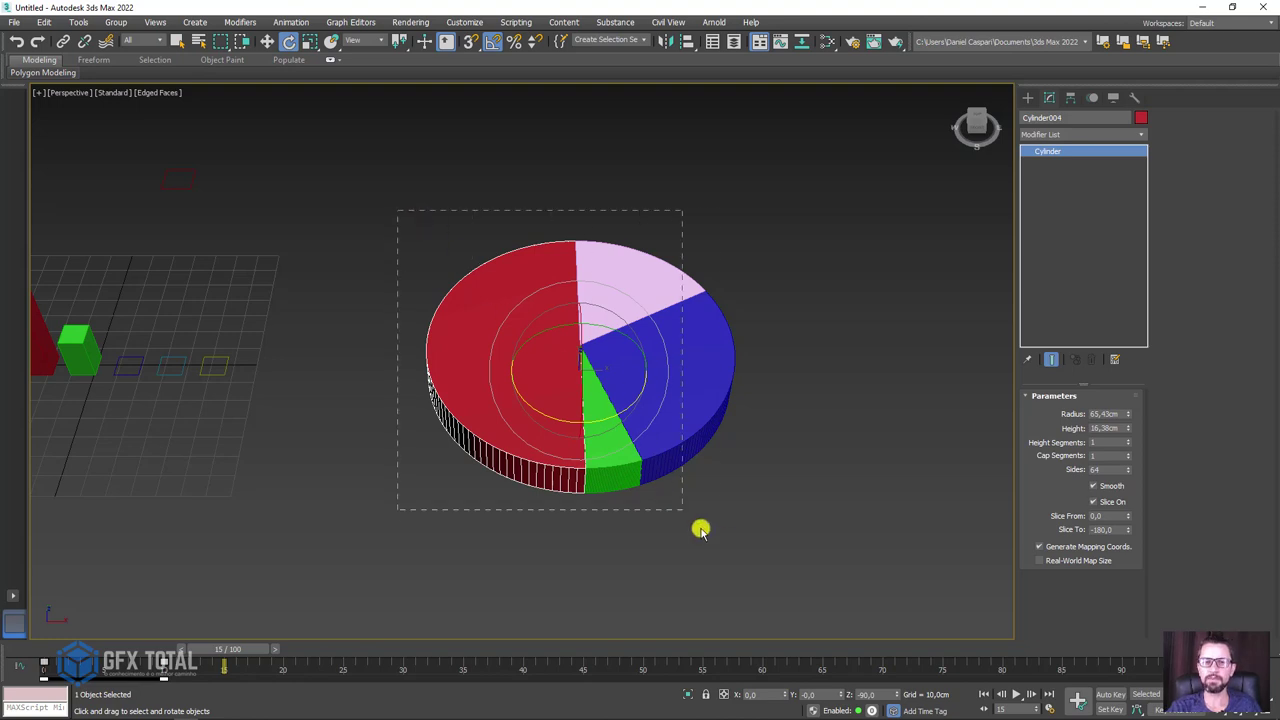
drag(397, 210, 750, 545)
alt+drag(712, 198, 636, 262)
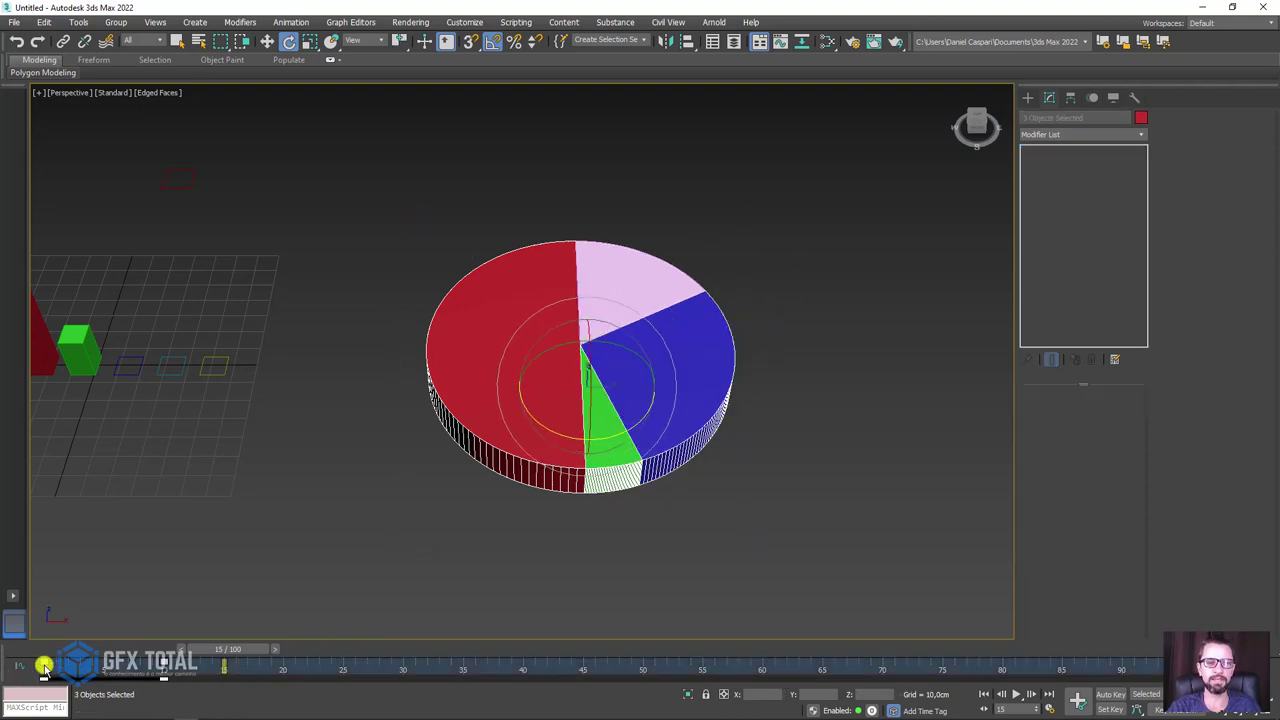
mouse_move(44, 667)
mouse_down()
mouse_move(357, 686)
mouse_move(200, 663)
mouse_move(170, 683)
mouse_up()
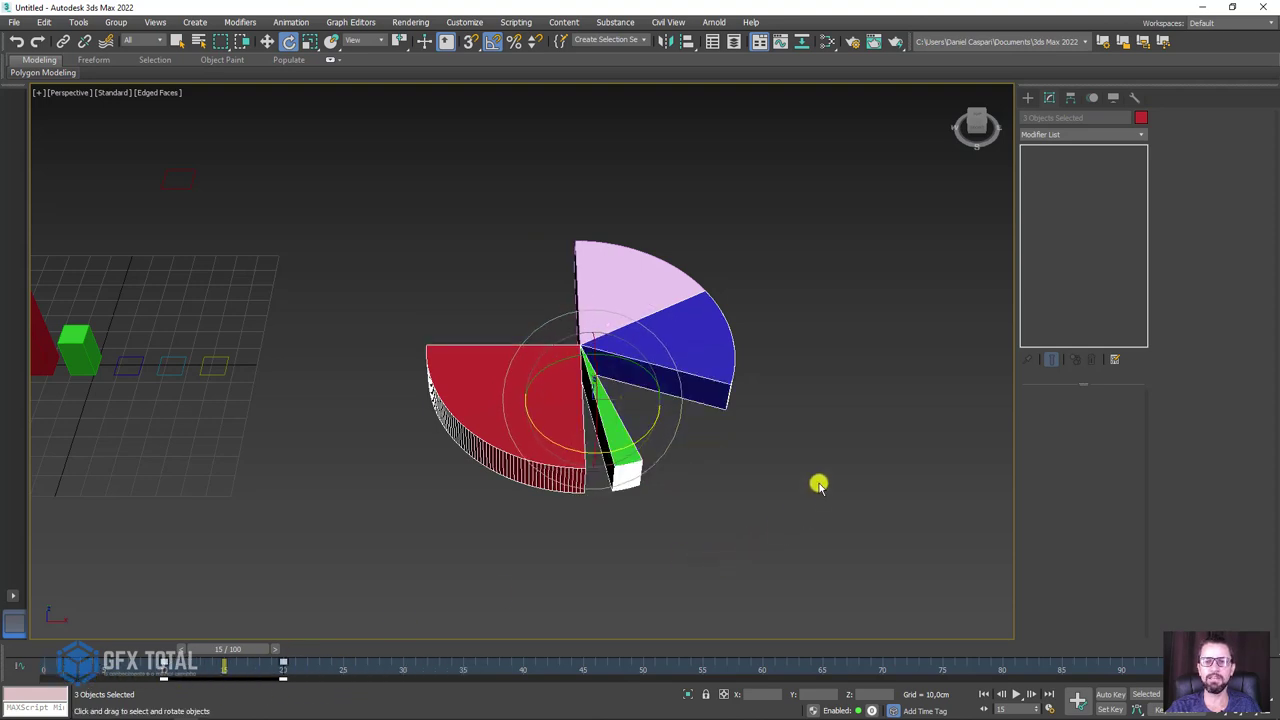
- Delay the red and green slices' keys to frame 30, then the red slice's 10 frames more
alt+drag(818, 484, 711, 323)
drag(160, 670, 403, 670)
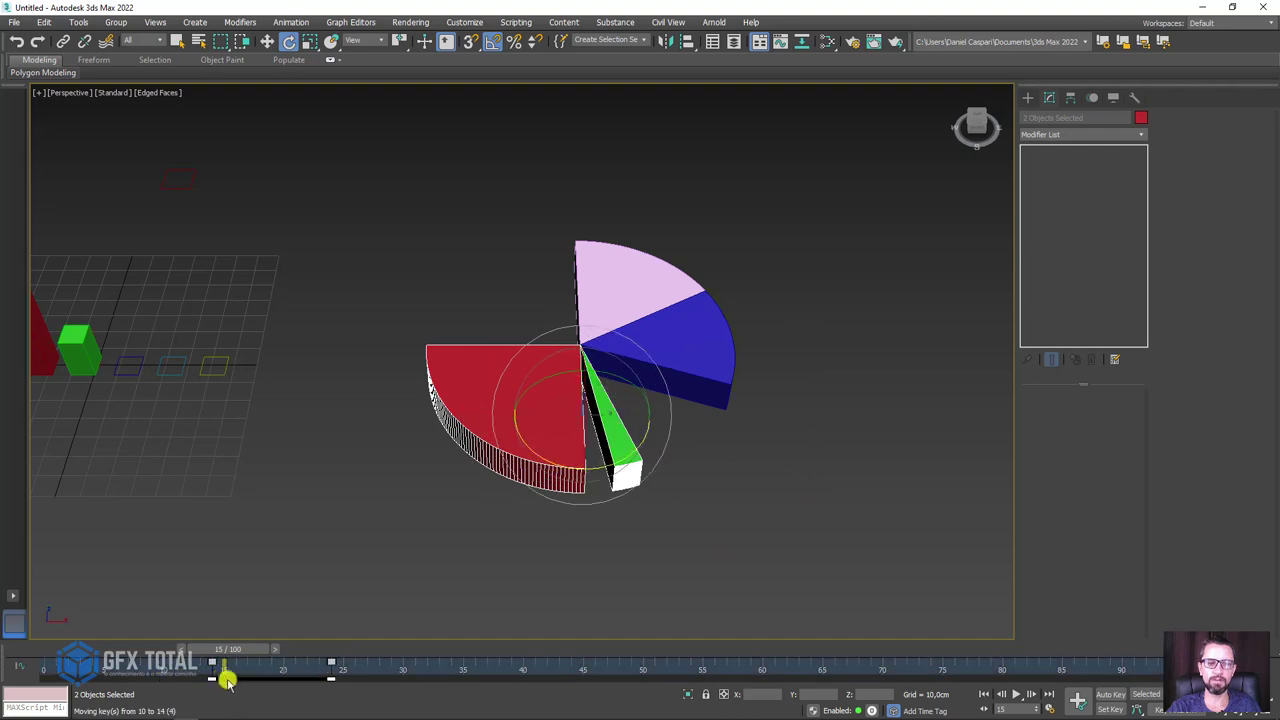
click(611, 446)
drag(283, 670, 403, 670)
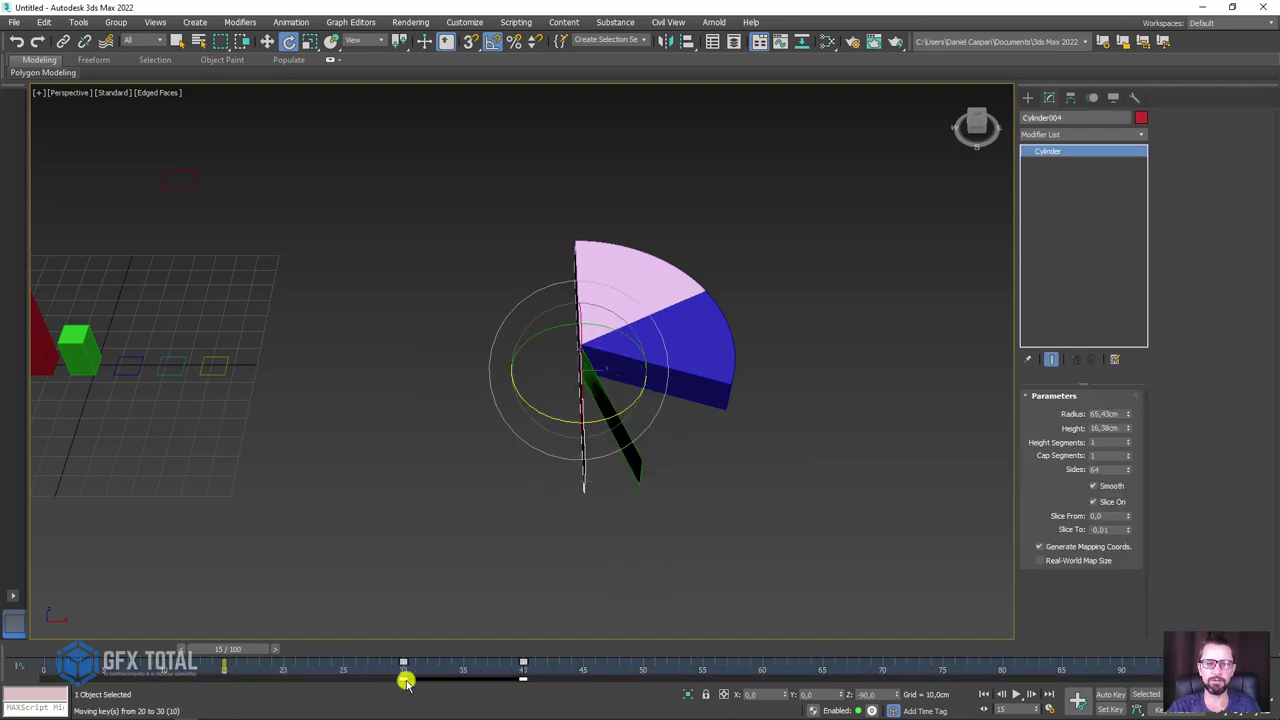
- Play the animation through, orbit around the pie slices and select all objects
mouse_move(229, 667)
mouse_down()
mouse_move(759, 677)
mouse_move(38, 672)
mouse_up()
key(e)
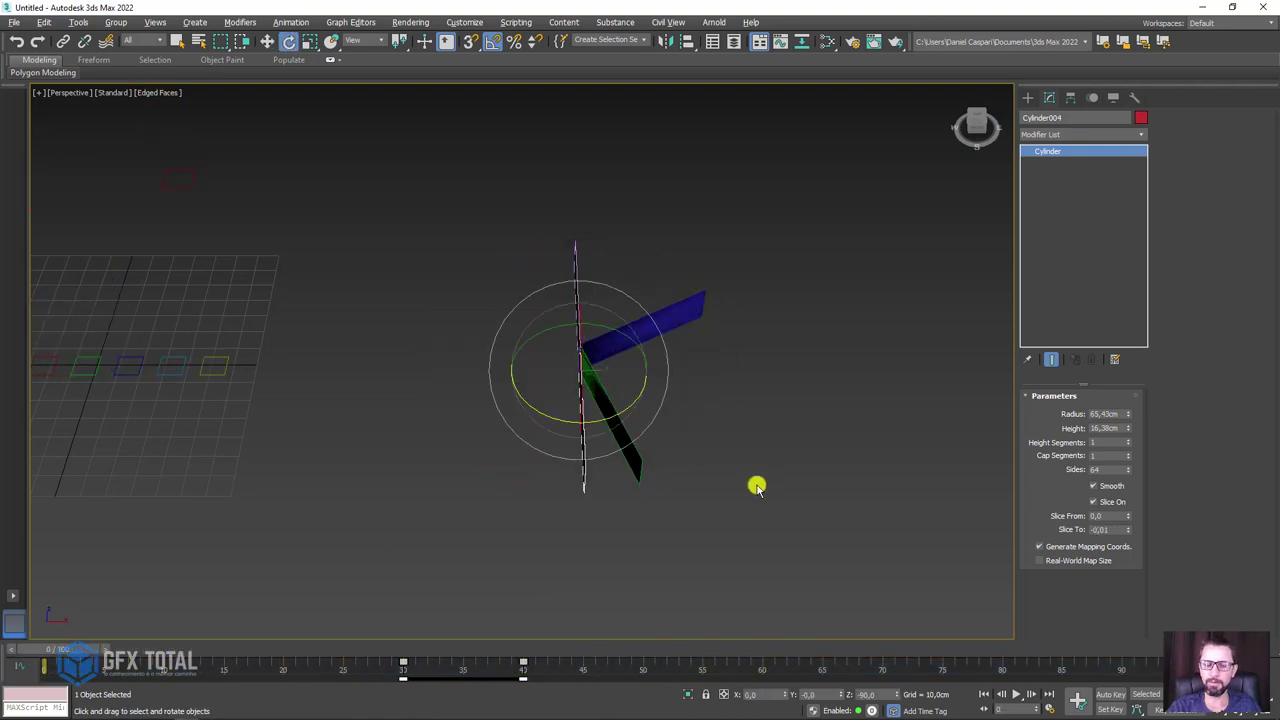
alt+middle_drag(757, 486, 671, 250)
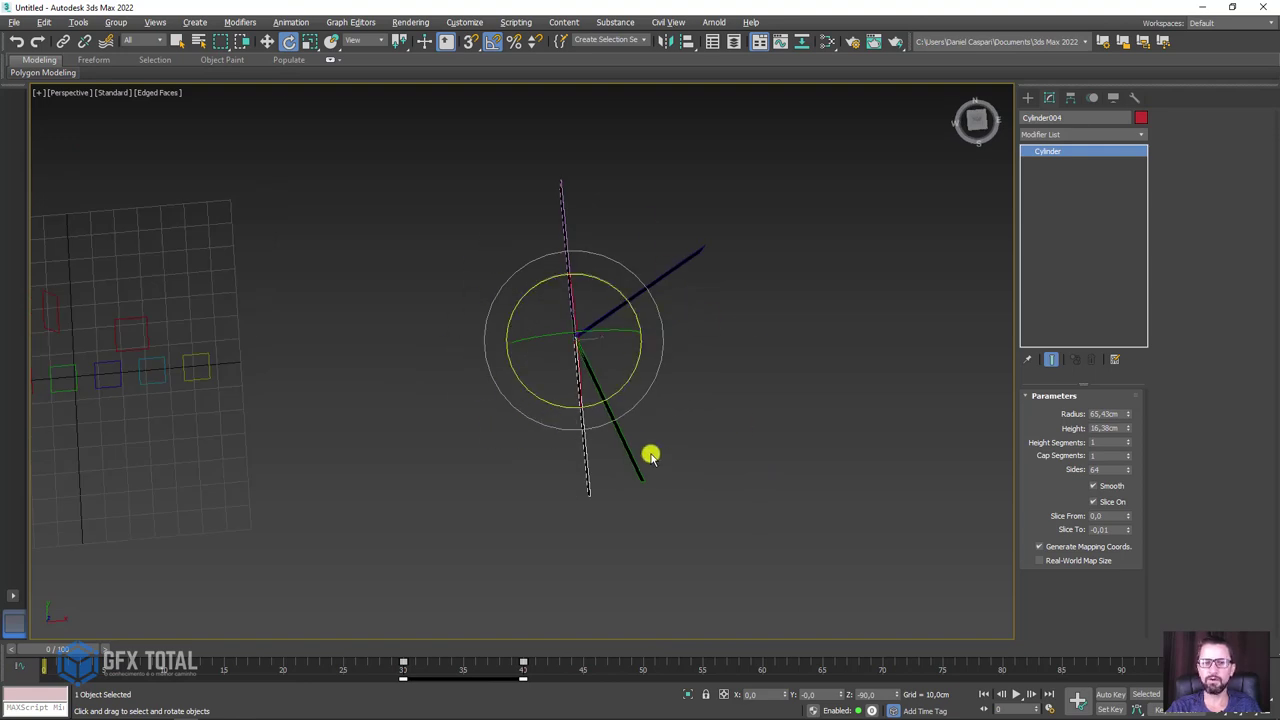
mouse_move(650, 455)
alt+middle_down()
mouse_move(651, 294)
mouse_move(673, 347)
alt+middle_up()
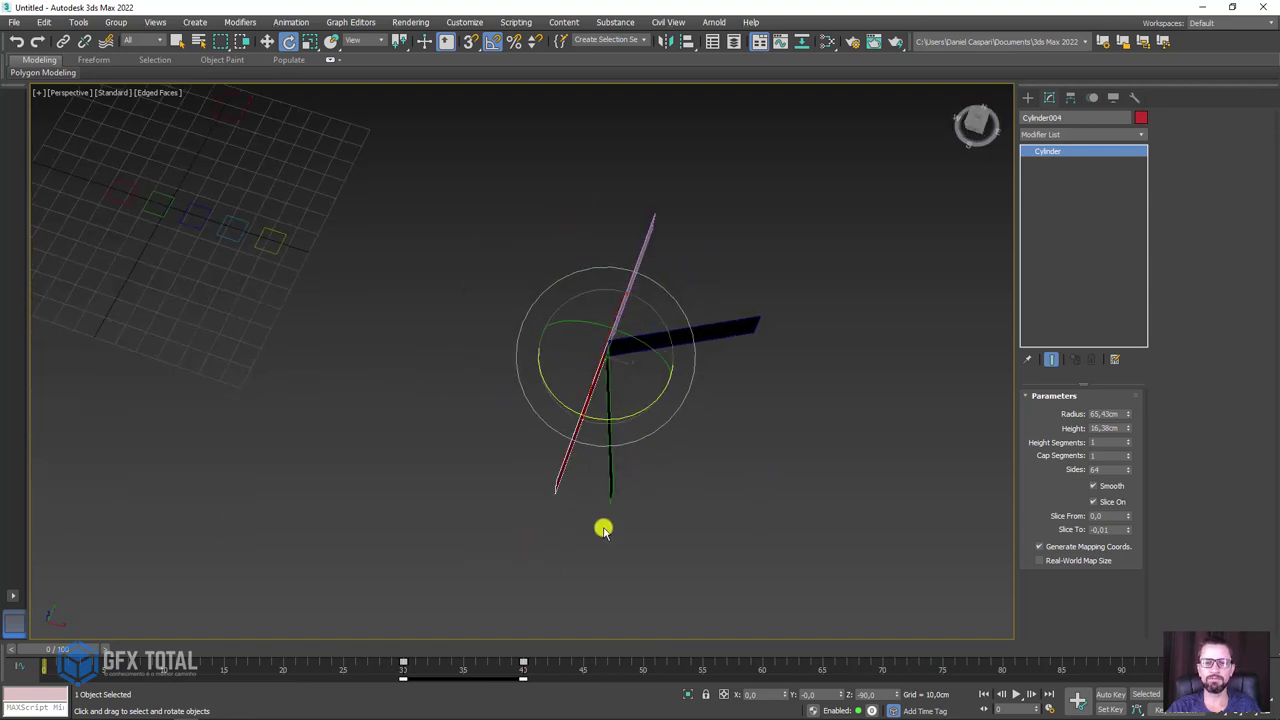
alt+middle_drag(603, 529, 668, 477)
key(ctrl+a)
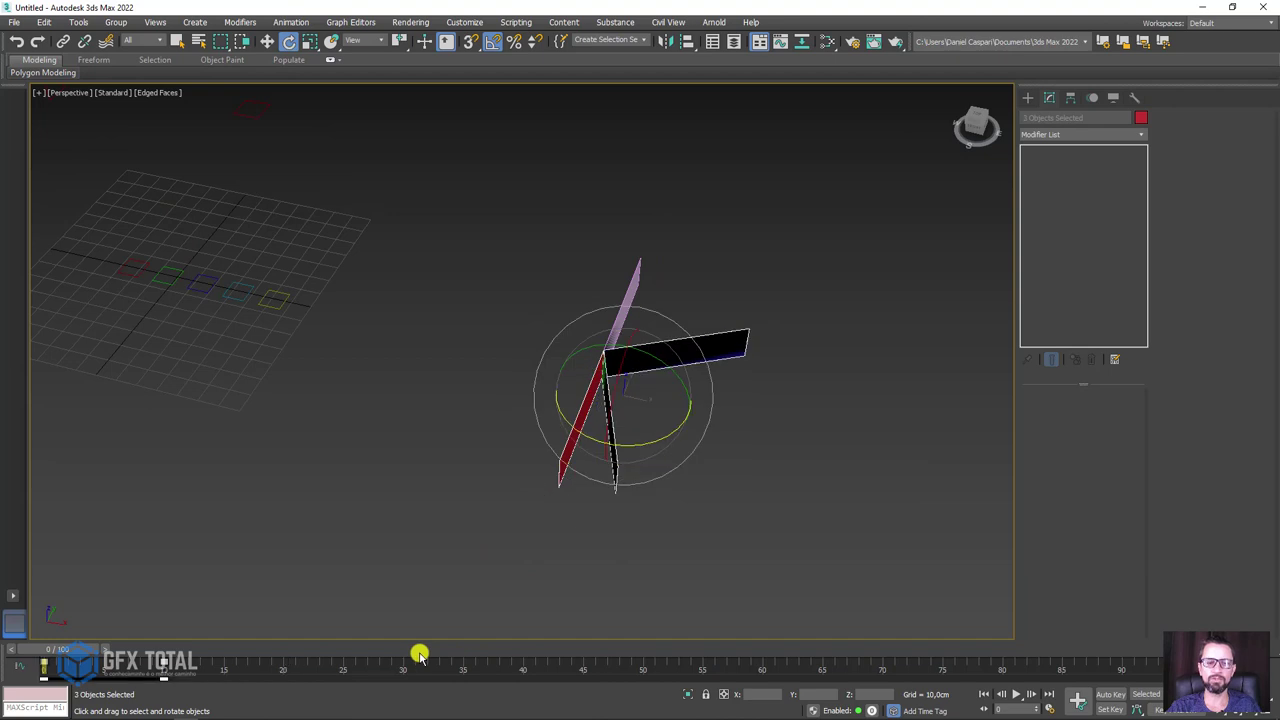
alt+middle_drag(618, 514, 649, 523)
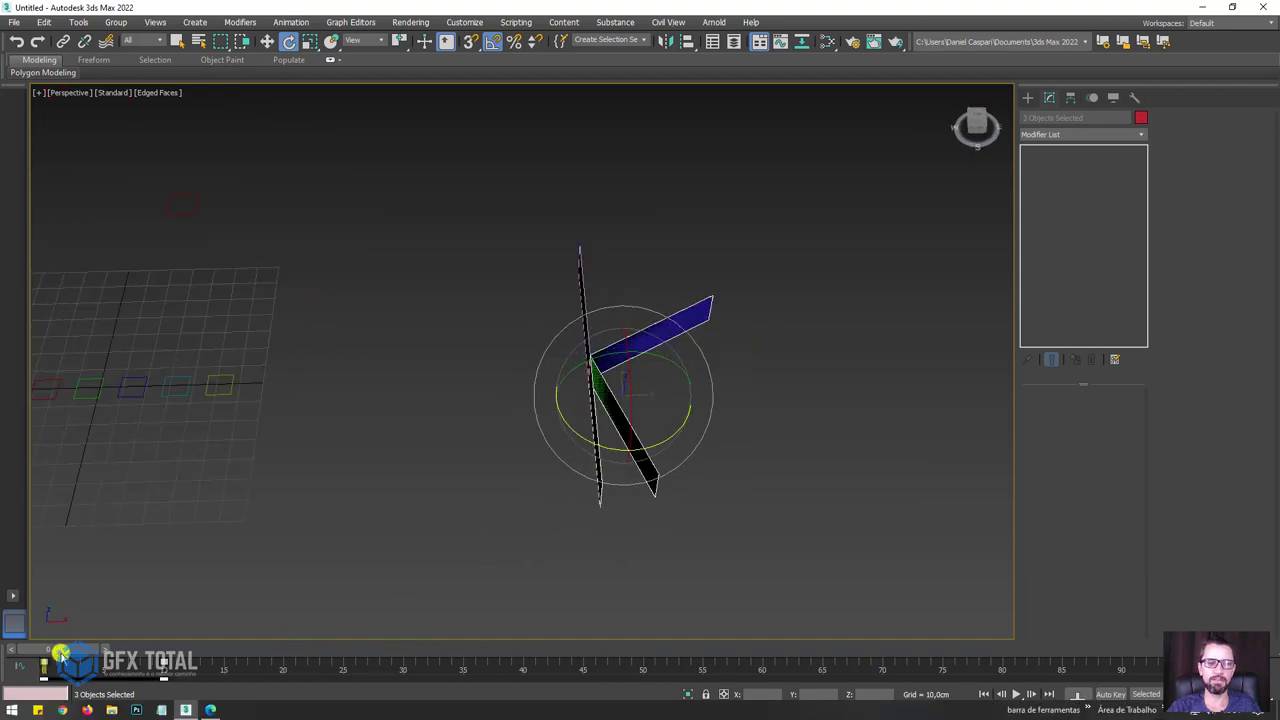
- Add the fourth slice to the selection, select the keys near frame 0 and enable Auto Key
mouse_move(61, 654)
mouse_down()
mouse_move(143, 655)
mouse_move(73, 656)
mouse_up()
key(e)
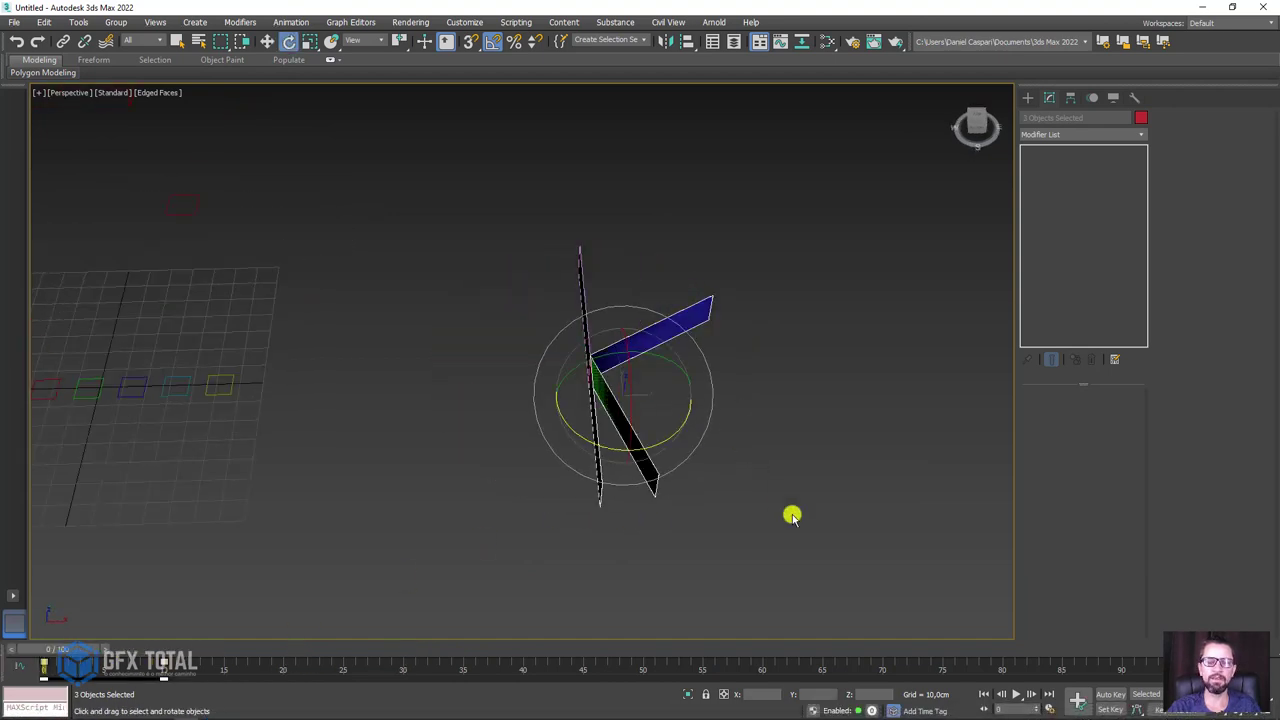
ctrl+click(603, 352)
scroll(603, 352, up, 2)
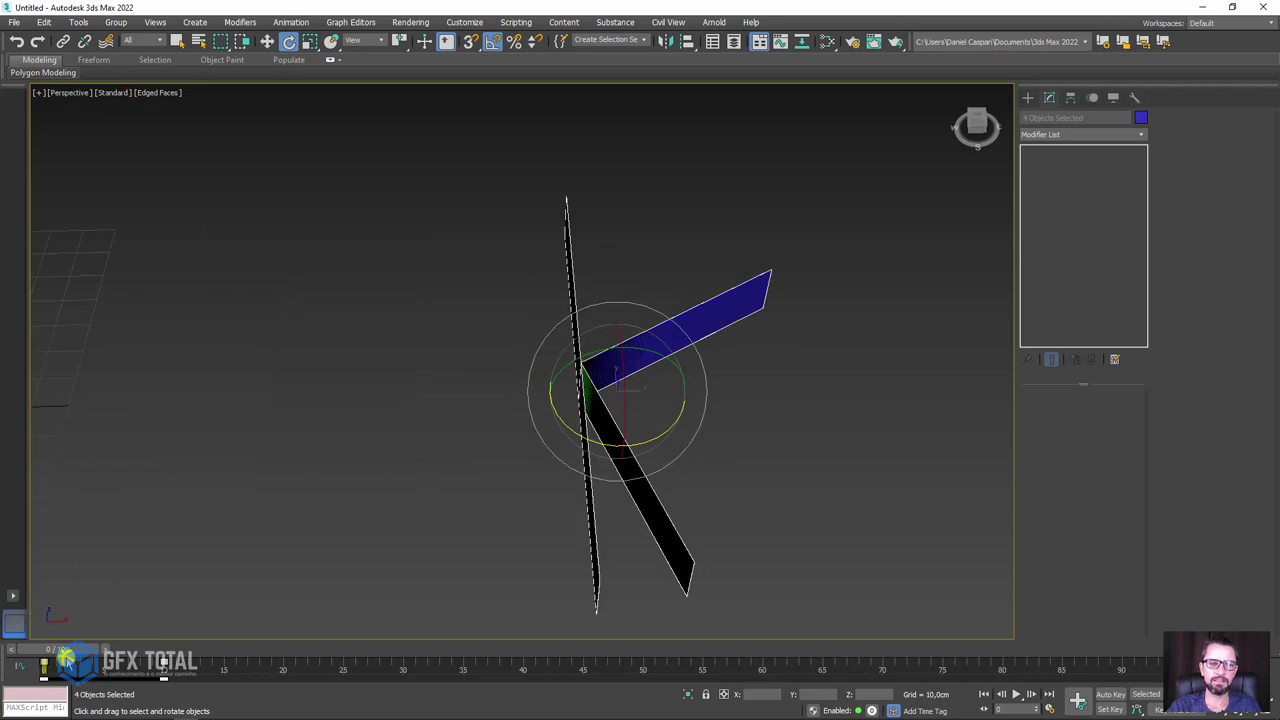
mouse_move(188, 676)
mouse_down()
mouse_move(23, 674)
mouse_move(58, 664)
mouse_up()
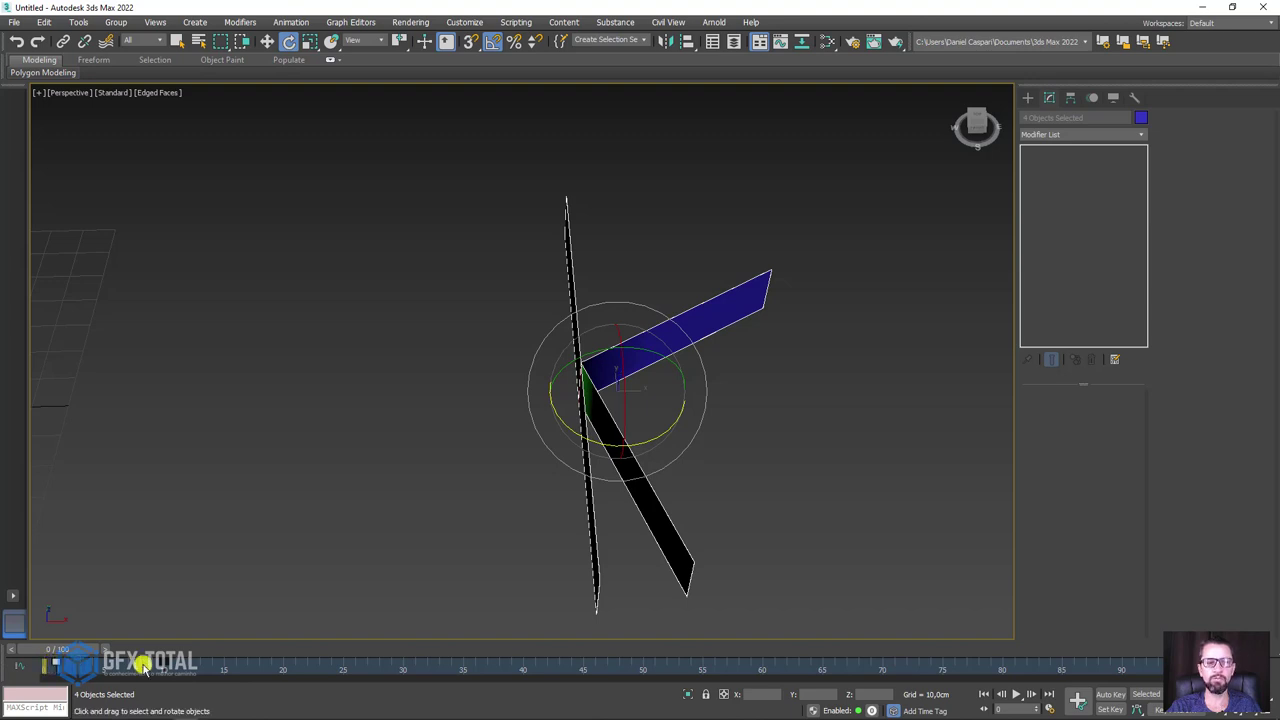
click(1110, 694)
- Key the selected slices' Visibility to 0 at frame 0 in Object Properties
right_click(659, 349)
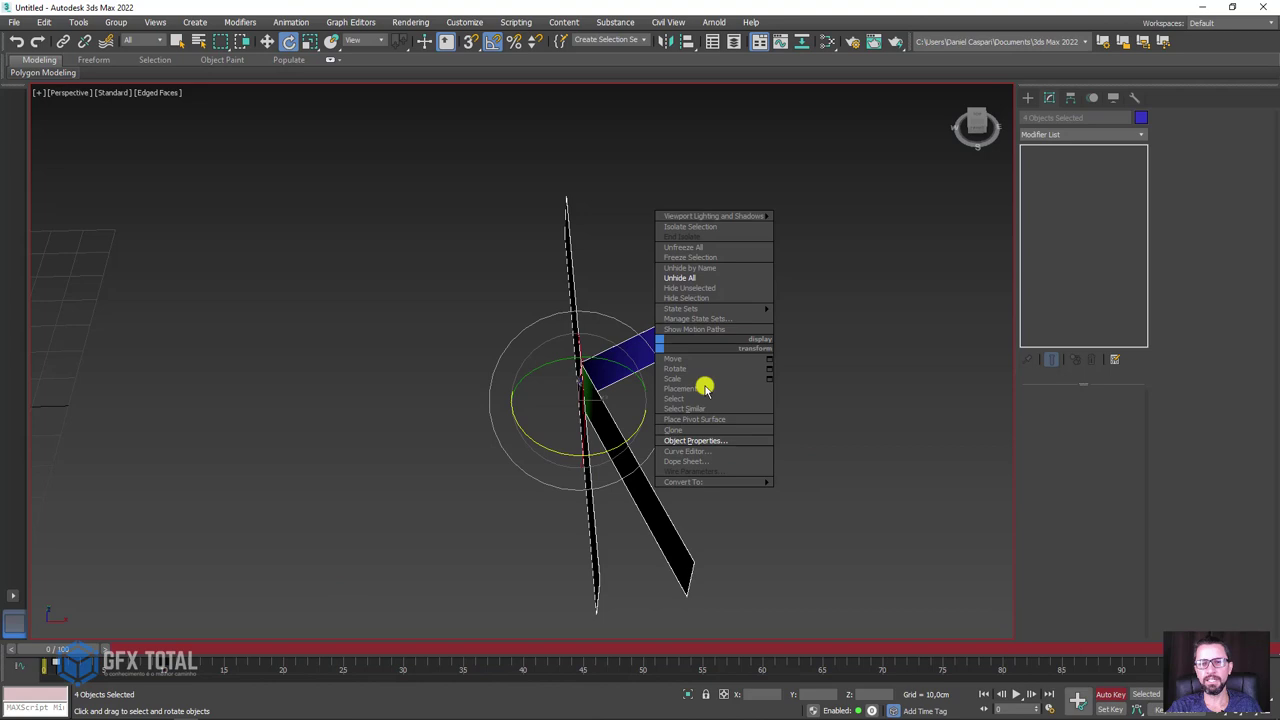
click(711, 445)
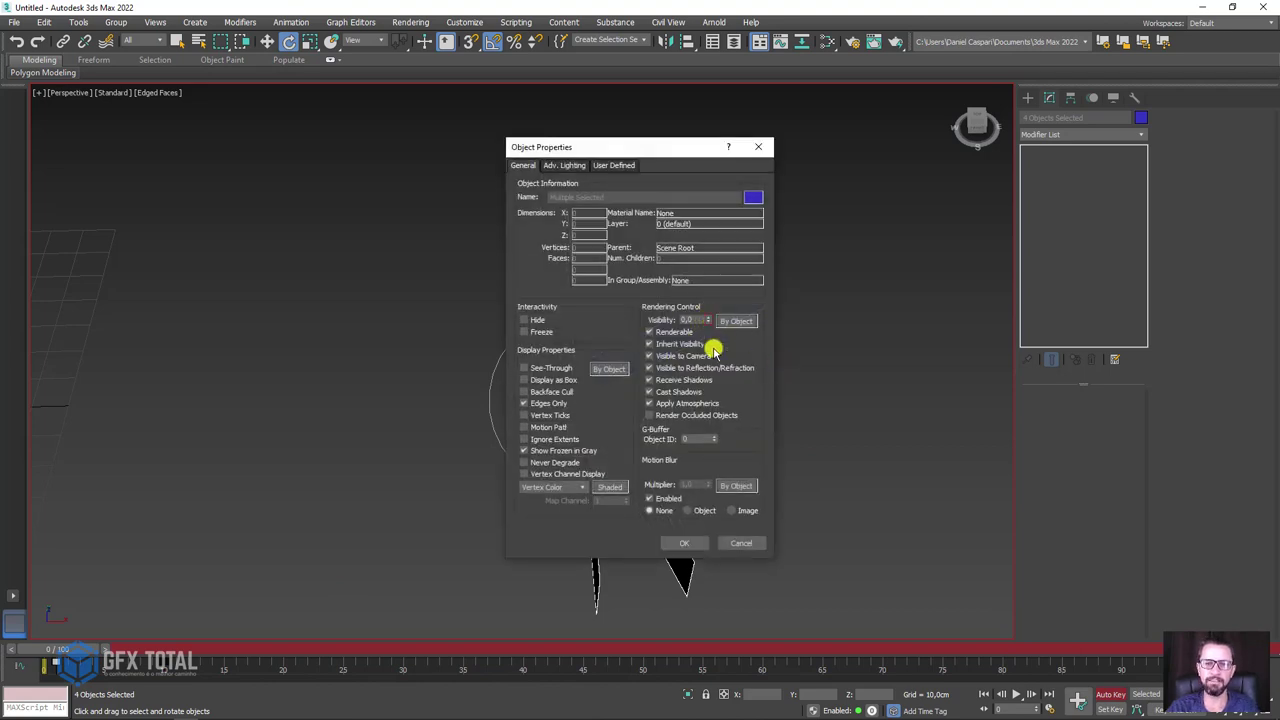
click(684, 543)
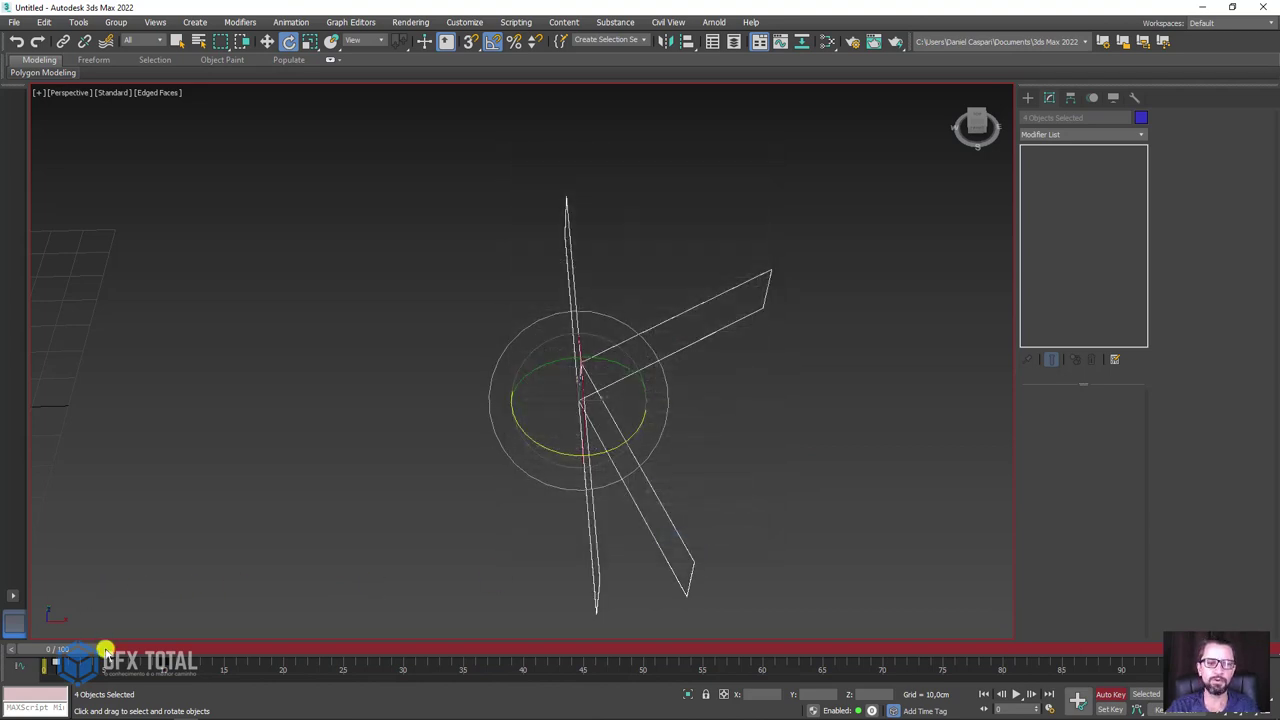
- Key Visibility 1 at frame 1, deselect everything and turn off Auto Key
right_click(590, 384)
click(620, 477)
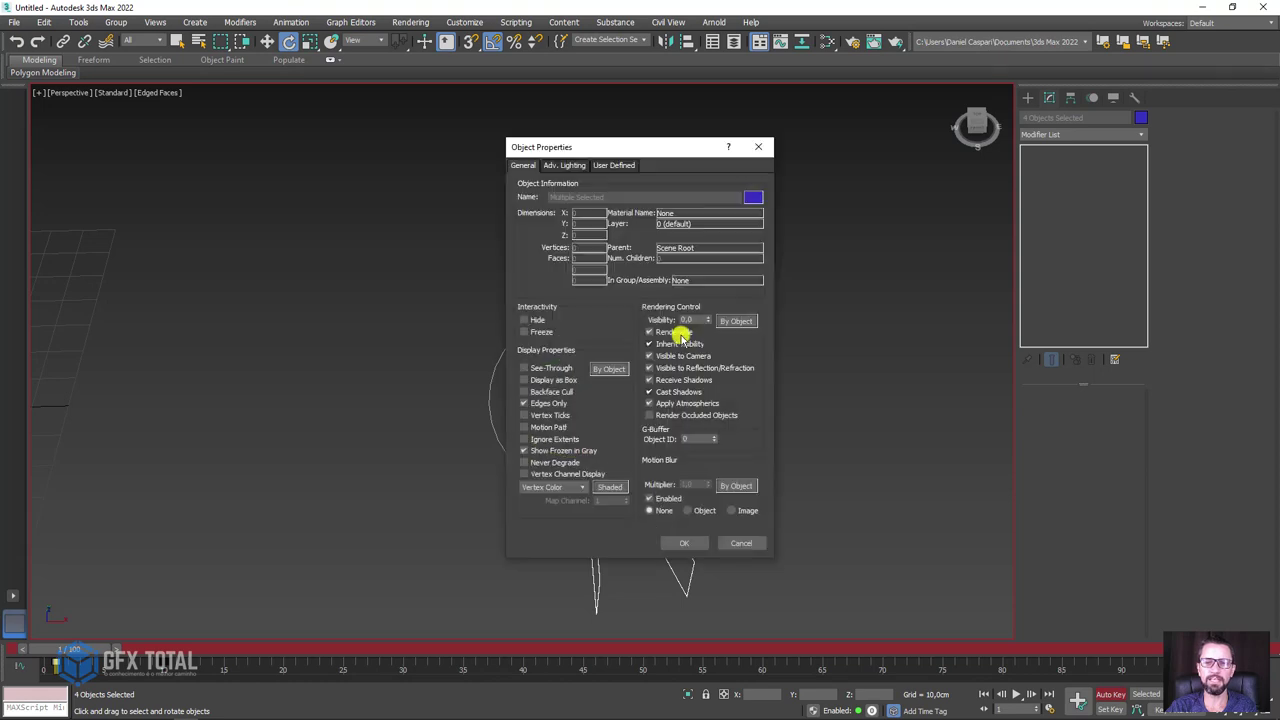
click(690, 540)
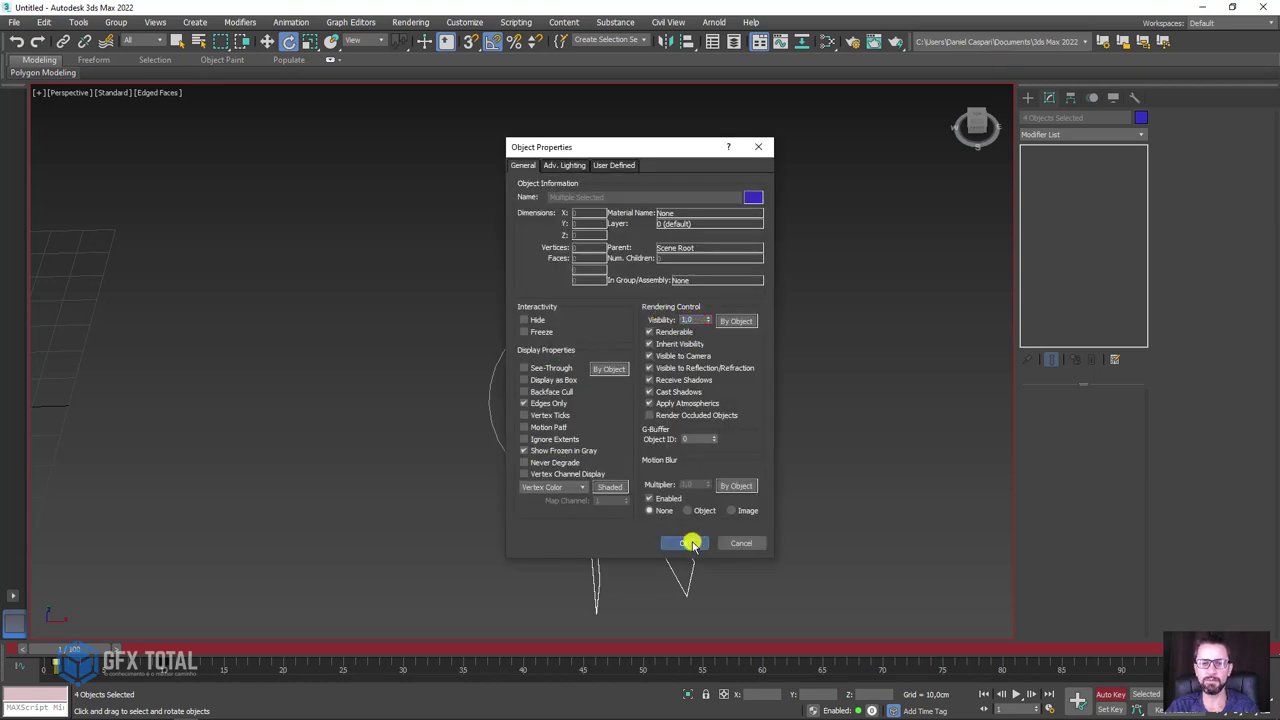
click(788, 546)
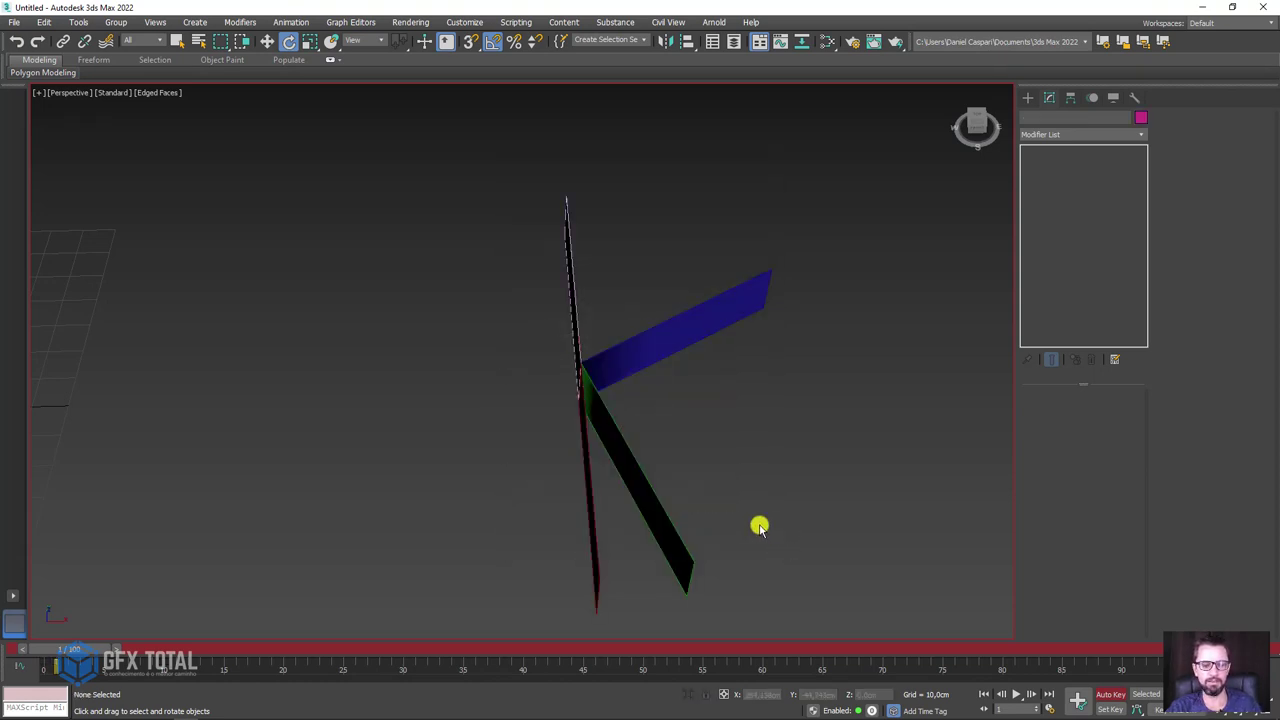
click(1109, 695)
- Scrub the animation, show edged faces and select all the pie slices with the Move tool
mouse_move(96, 651)
mouse_down()
mouse_move(366, 649)
mouse_move(8, 655)
mouse_move(942, 650)
mouse_up()
key(e)
drag(711, 150, 623, 214)
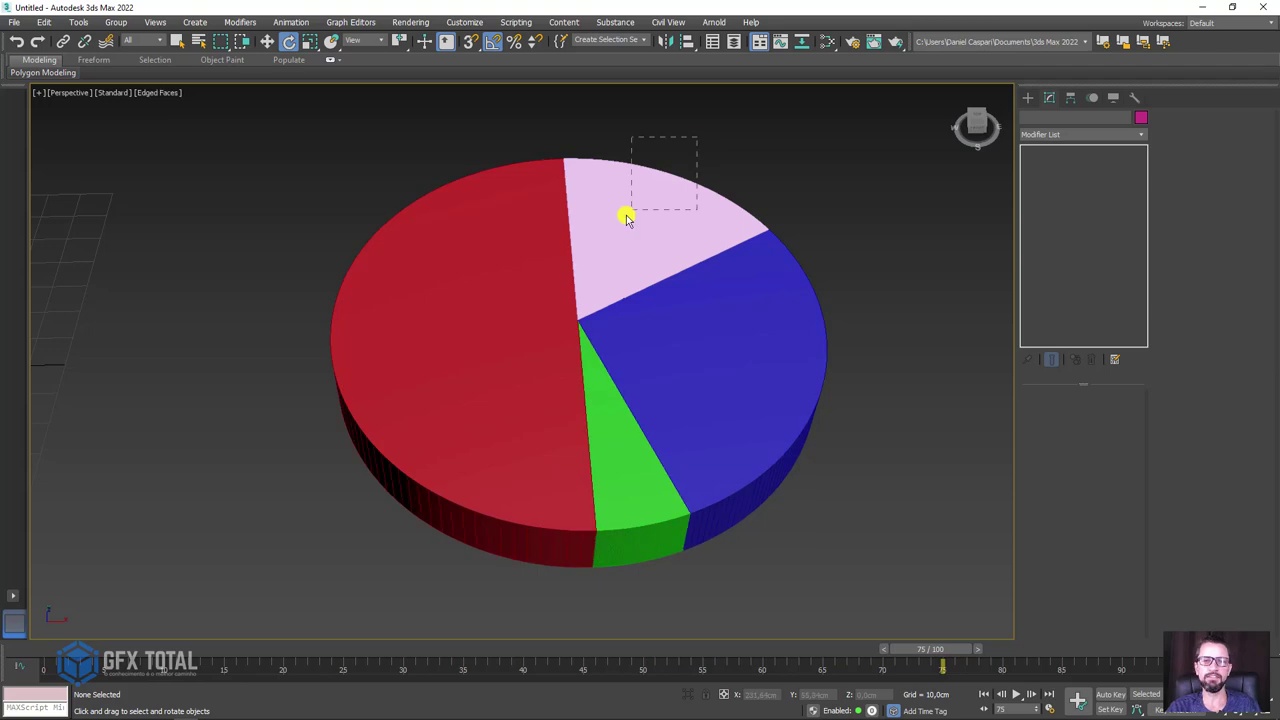
scroll(840, 157, down, 4)
key(F4)
drag(571, 397, 714, 248)
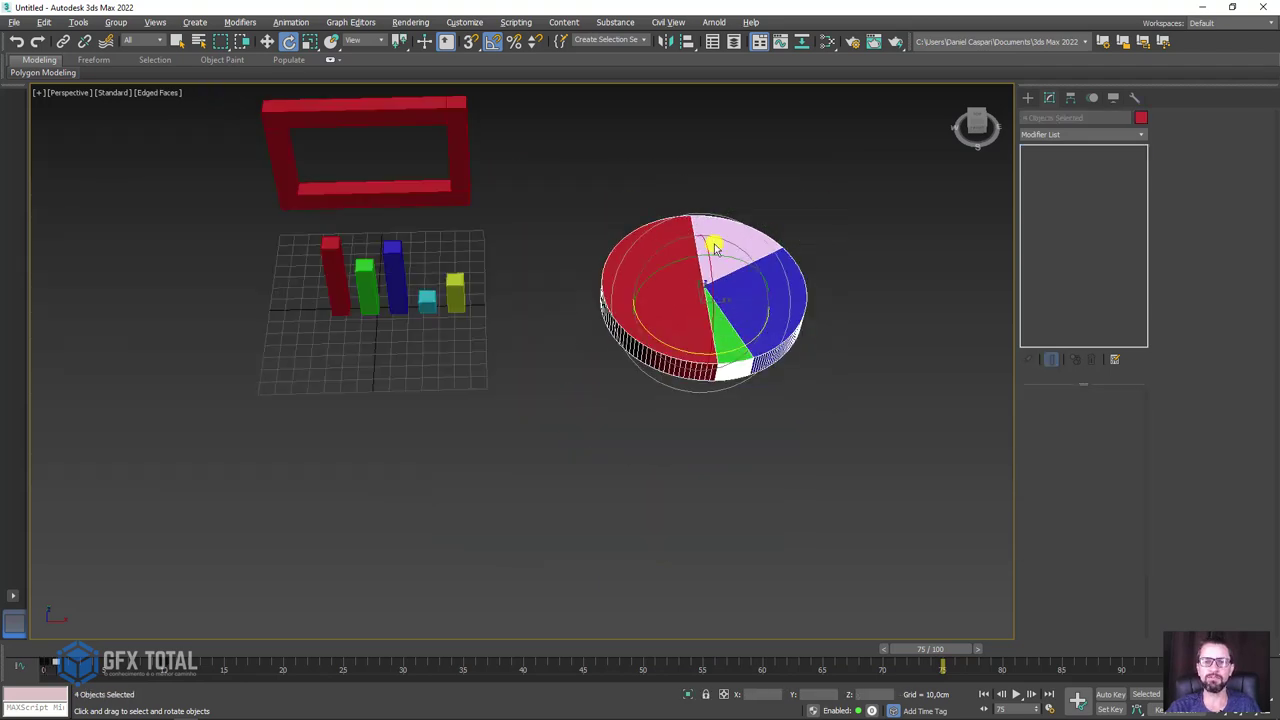
click(267, 41)
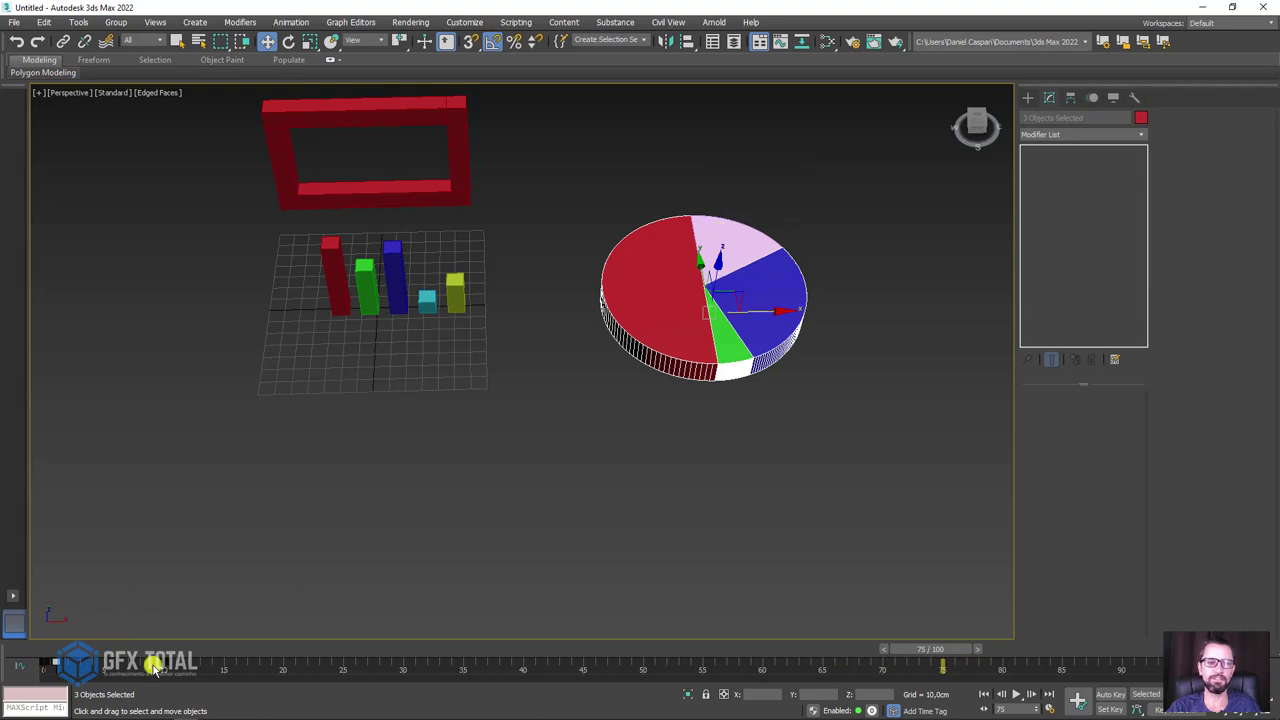
- Stagger the slices' visibility keys to frames 11, 23 and 33, dropping one slice each time
mouse_move(152, 667)
mouse_down()
mouse_move(7, 673)
mouse_move(168, 670)
mouse_up()
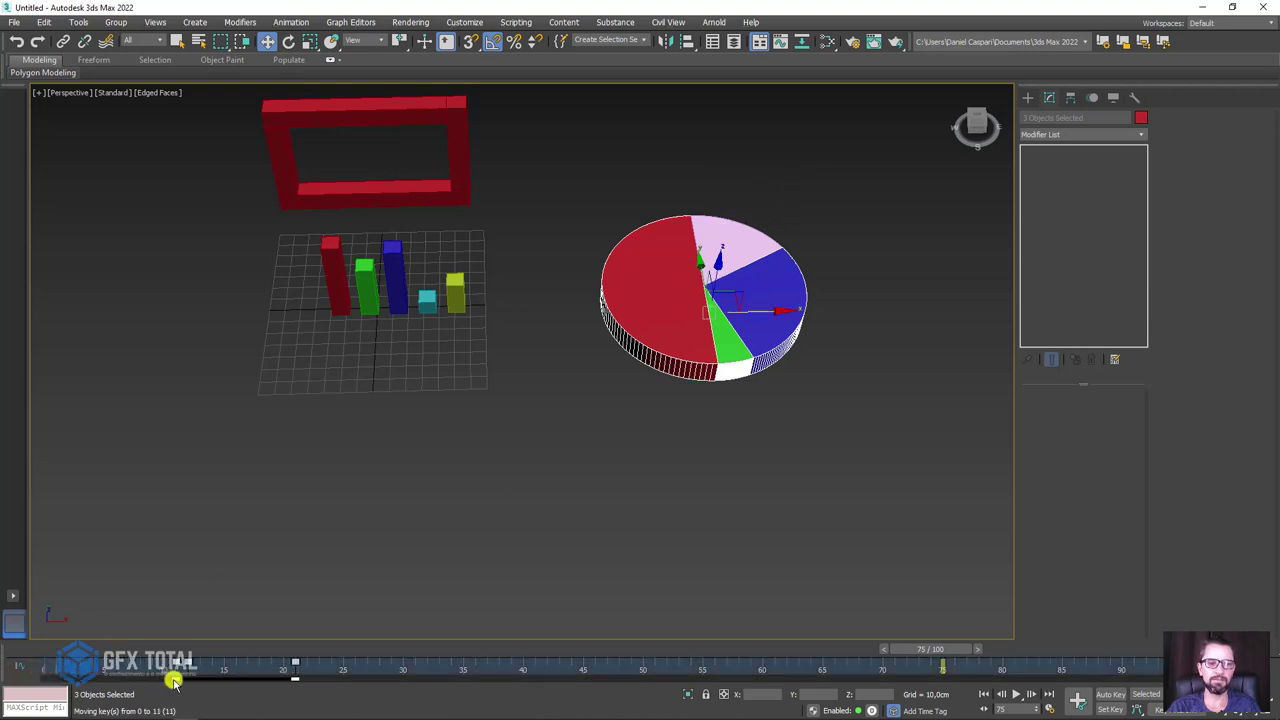
drag(836, 243, 782, 320)
click(208, 667)
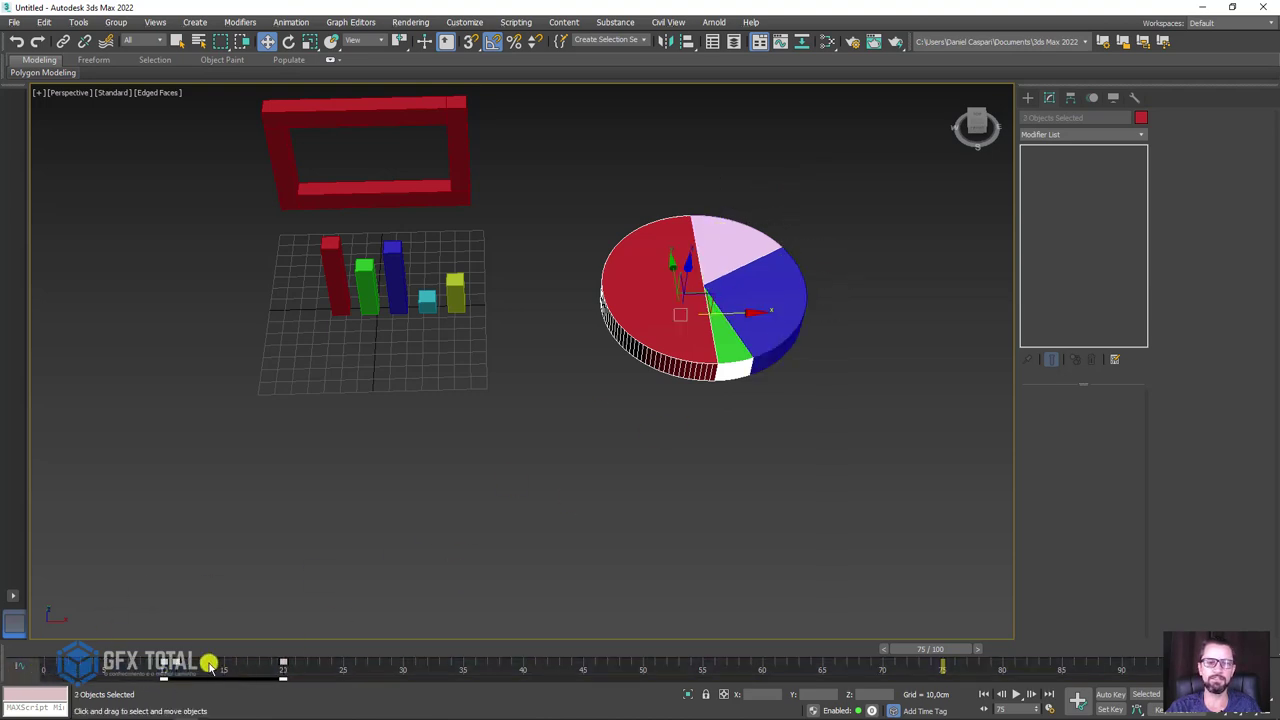
drag(165, 667, 286, 667)
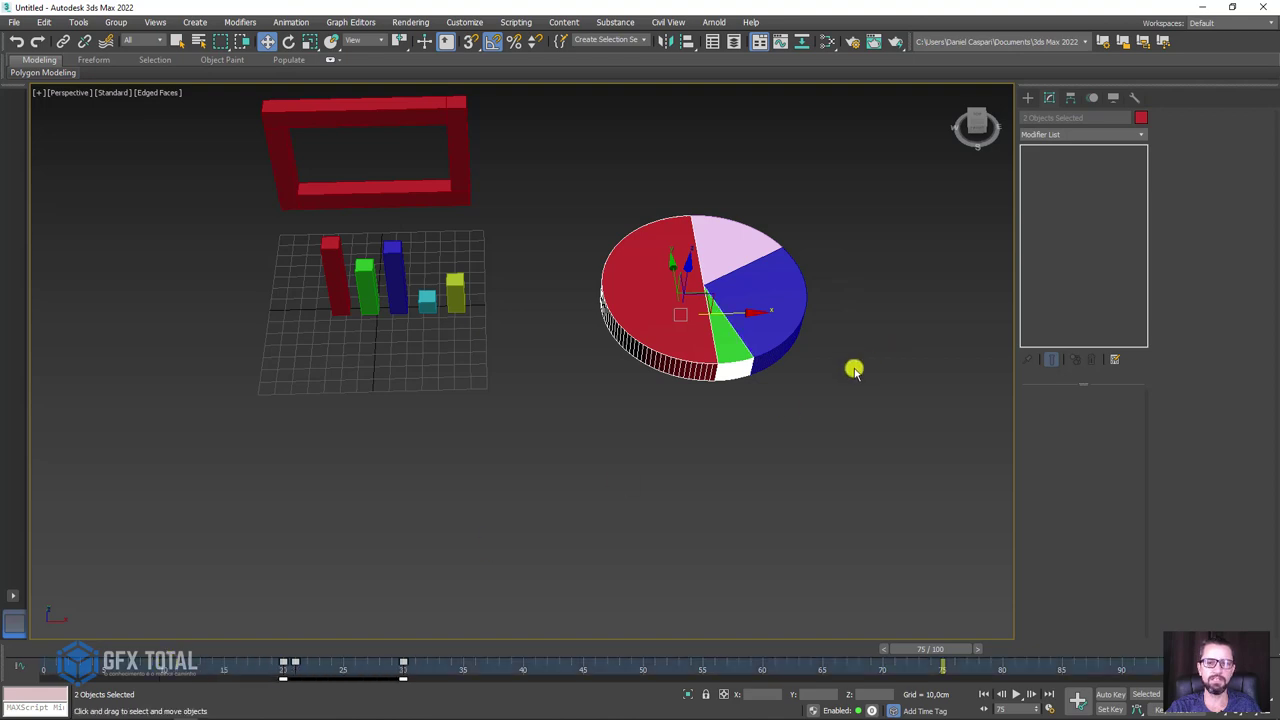
drag(793, 398, 730, 345)
drag(285, 665, 533, 650)
key(F4)
middle_drag(614, 531, 596, 556)
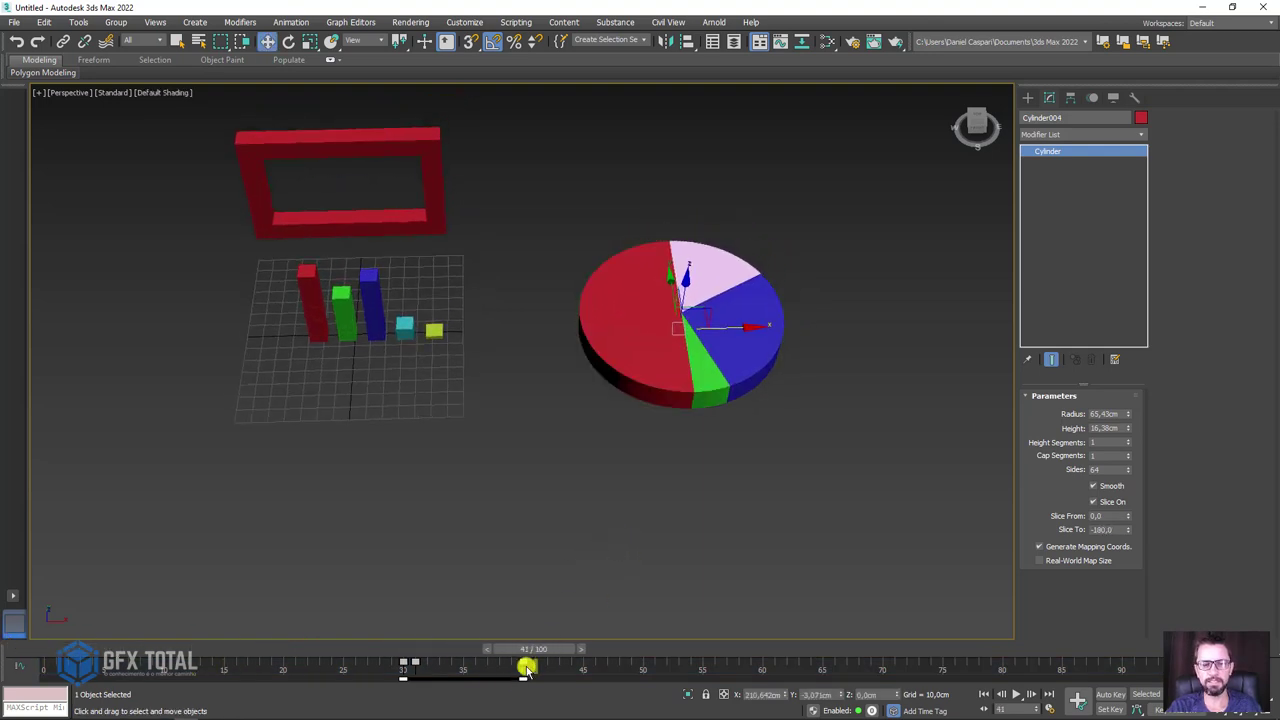
mouse_move(527, 667)
mouse_down()
mouse_move(12, 660)
mouse_move(571, 667)
mouse_move(3, 655)
mouse_move(537, 651)
mouse_move(20, 655)
mouse_up()
key(w)
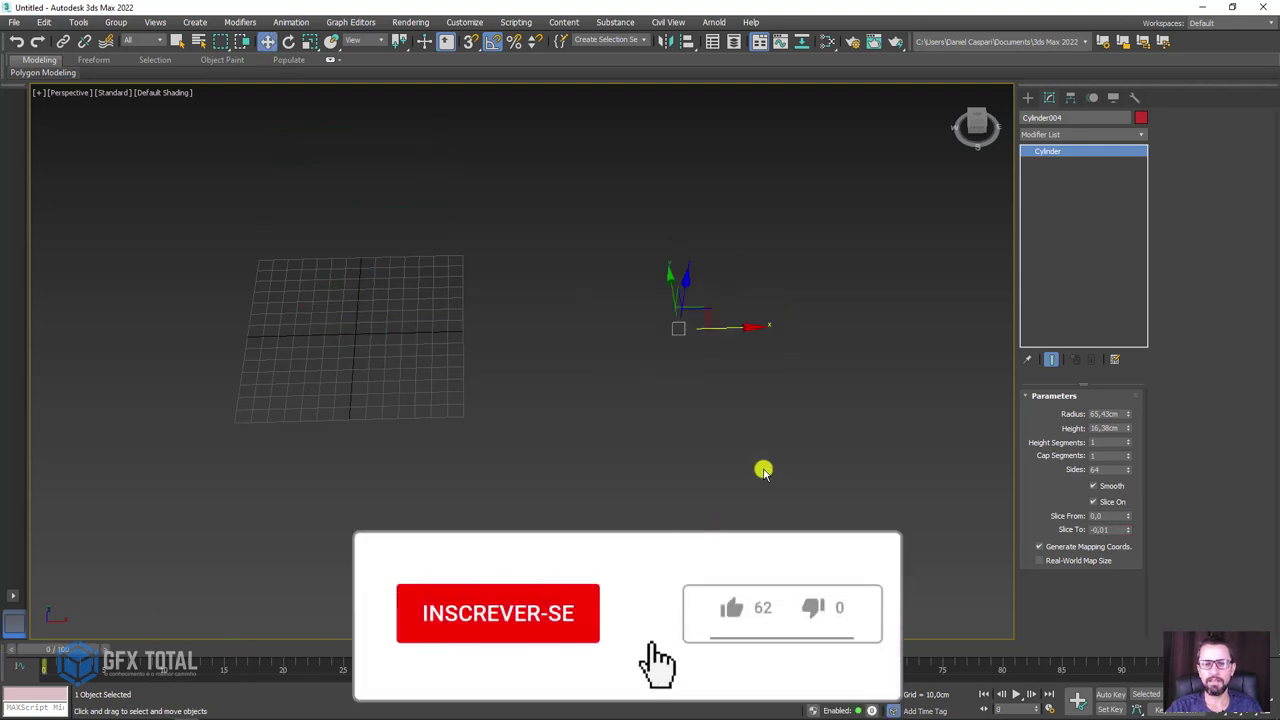
middle_drag(763, 470, 723, 500)
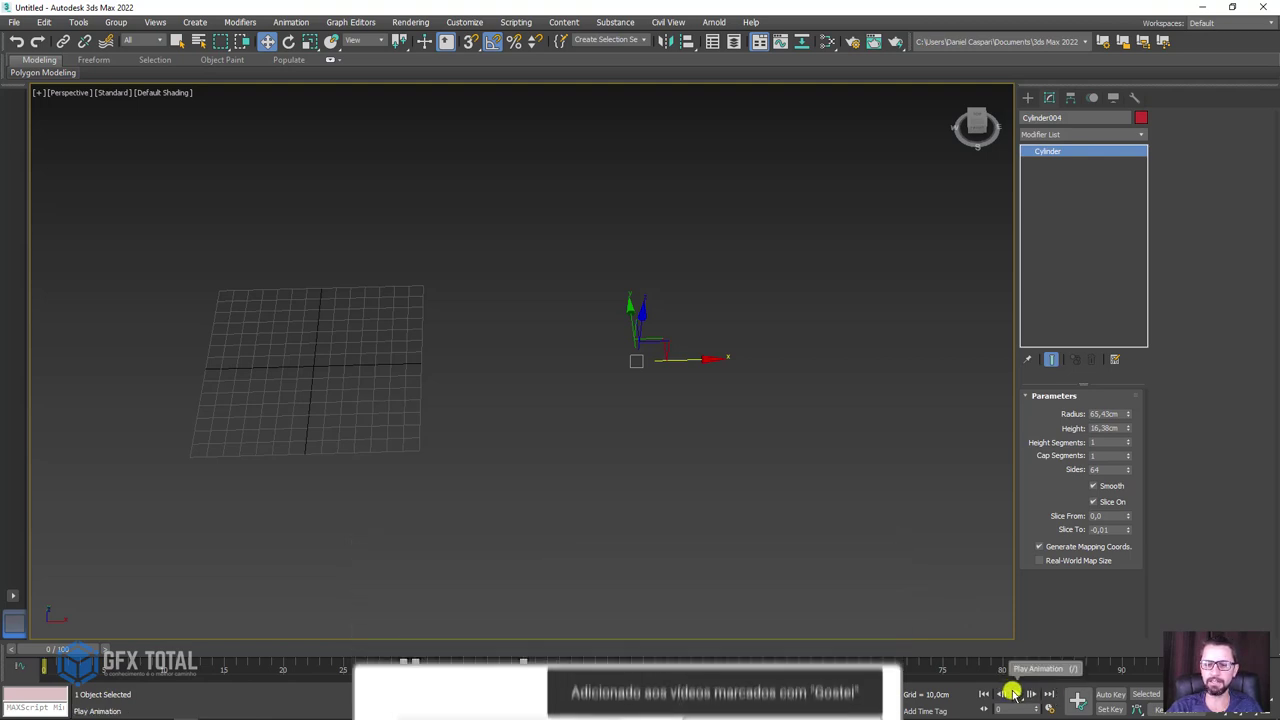
click(1015, 693)
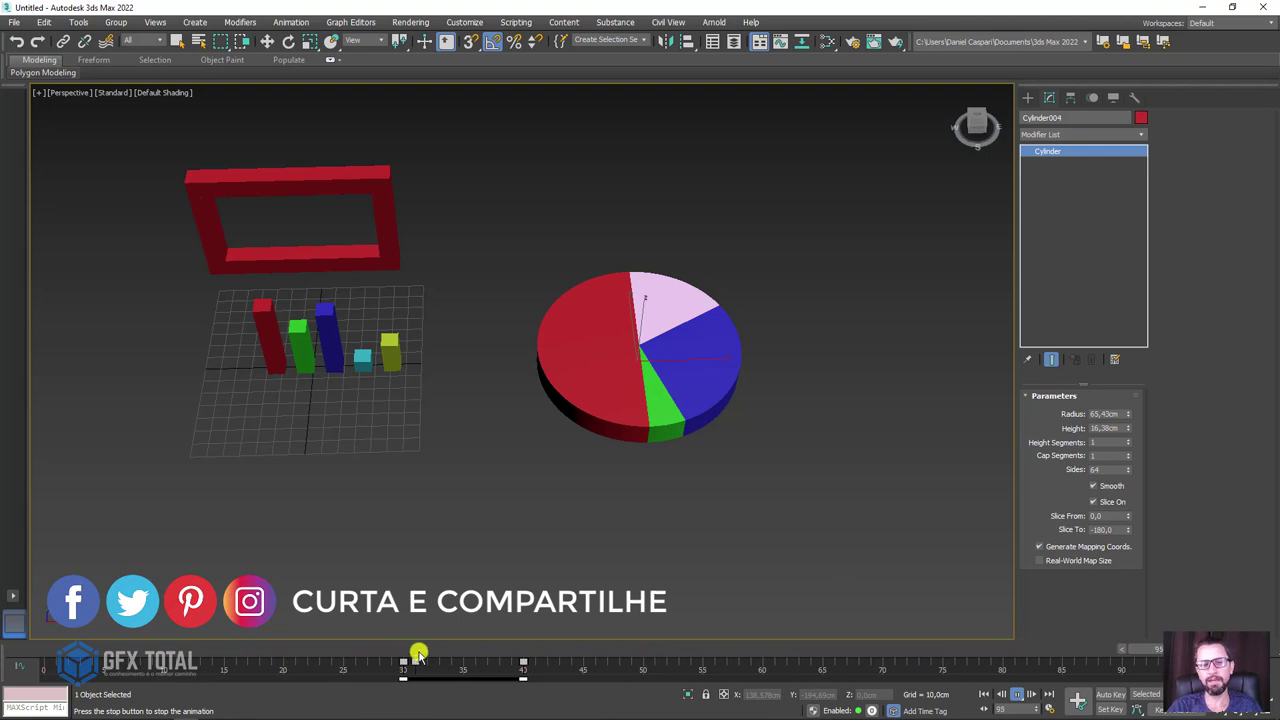
mouse_move(418, 655)
mouse_down()
mouse_move(543, 651)
mouse_move(320, 651)
mouse_move(522, 650)
mouse_up()
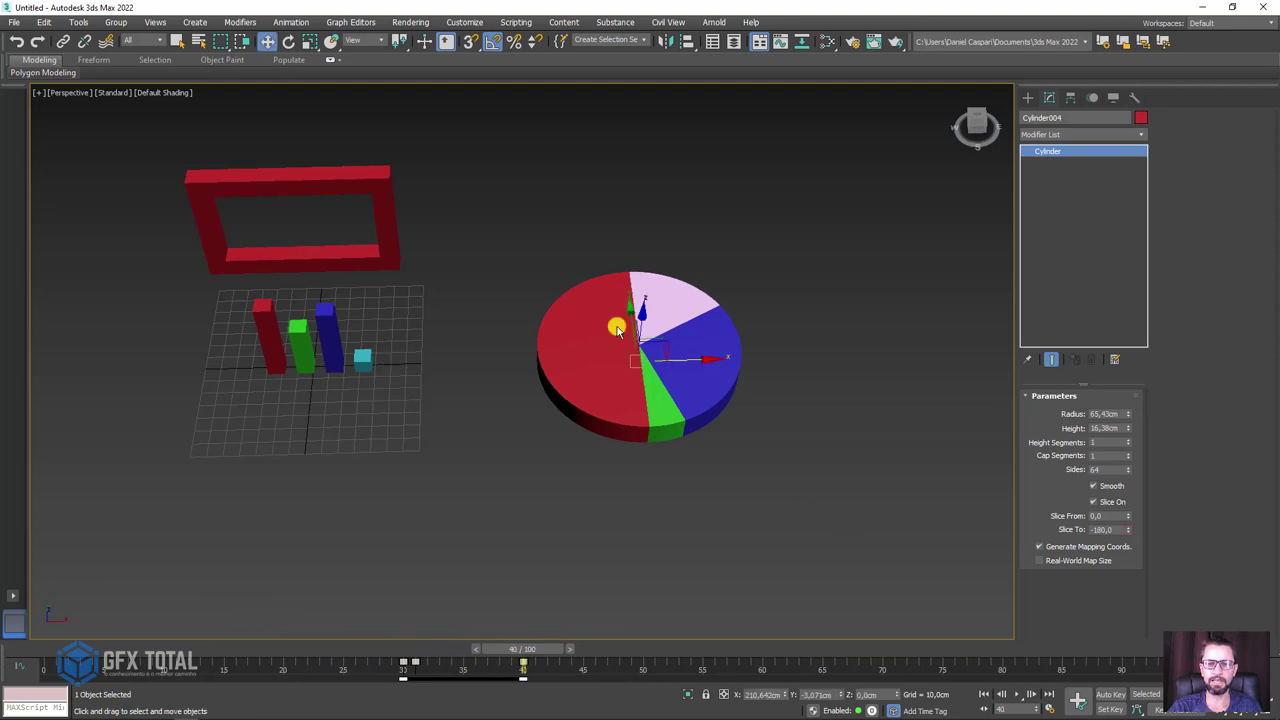
- Box-select all four pie slices and drag-select their keys on the track bar
drag(770, 460, 425, 113)
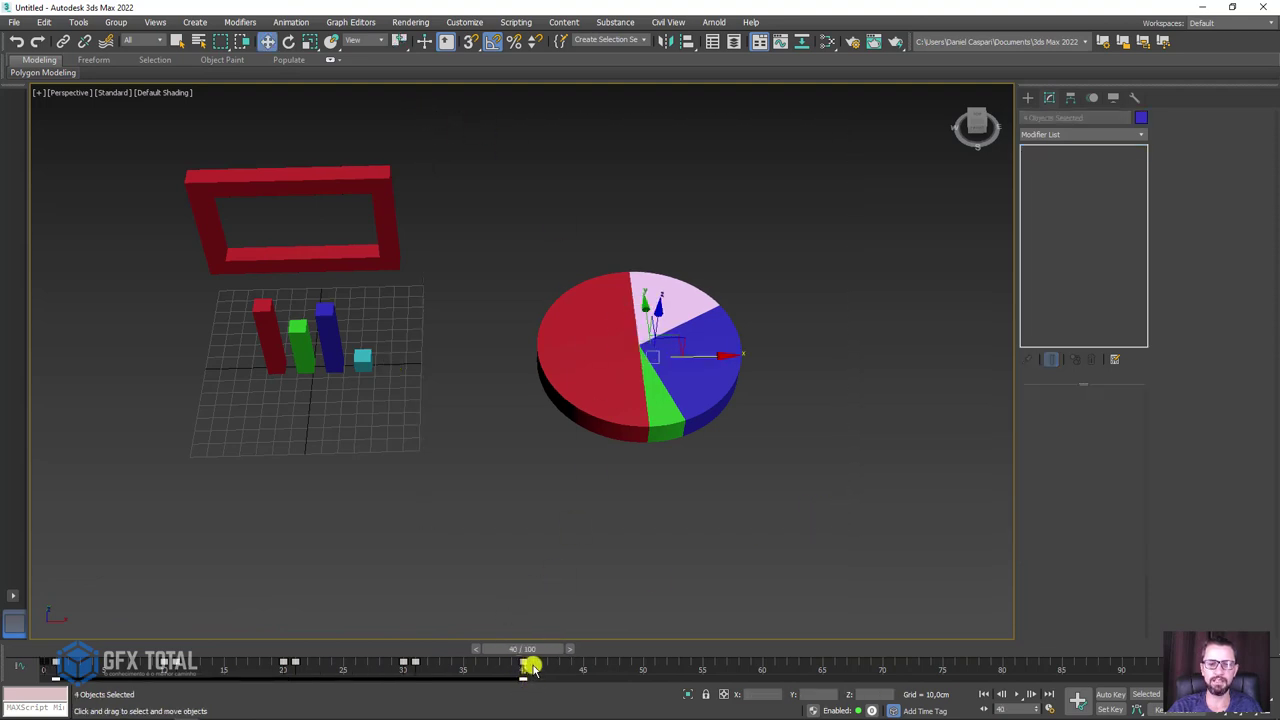
drag(533, 667, 203, 670)
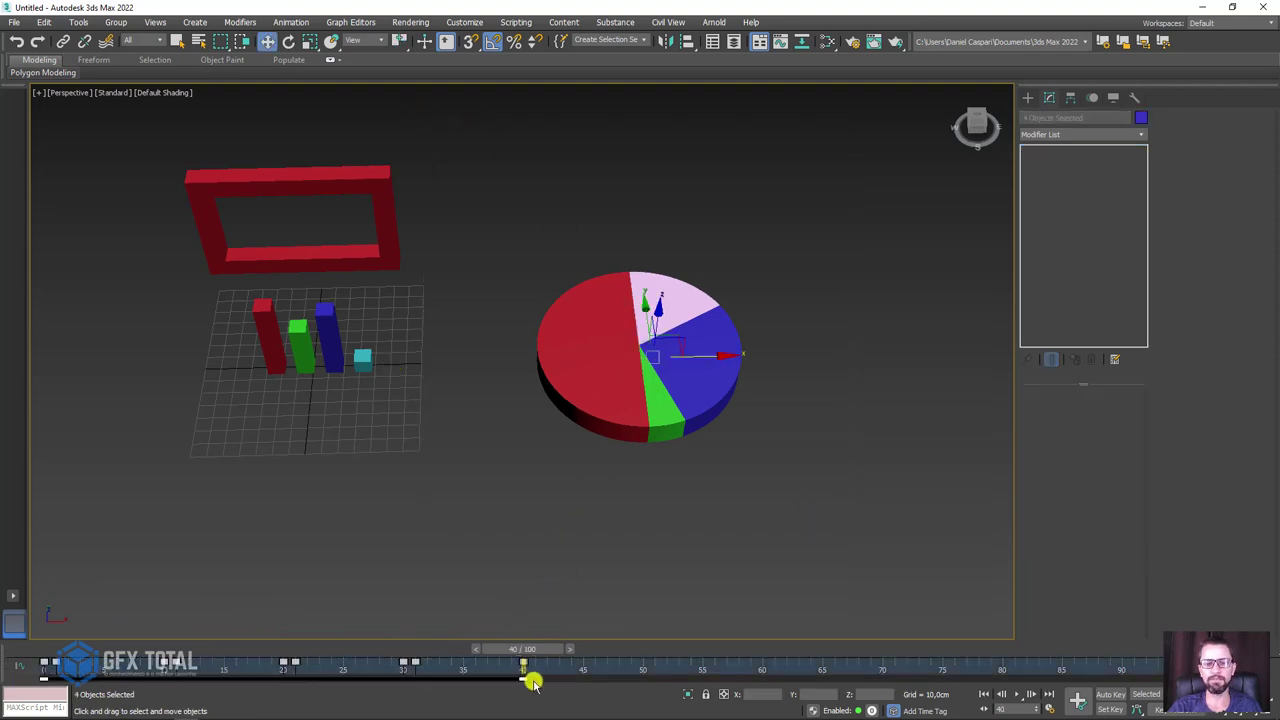